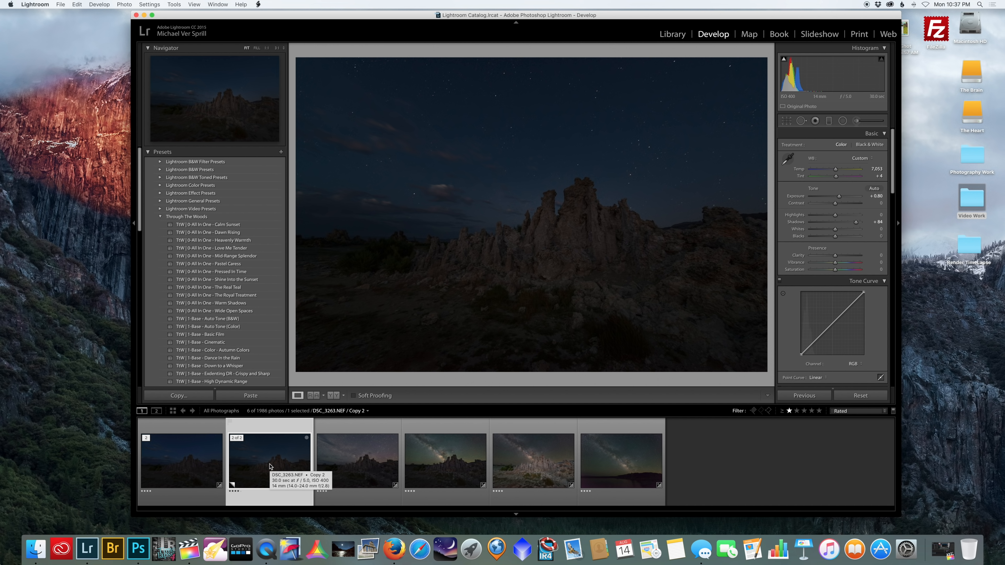
Look through the Milky Way, blended and composite photos in the filmstrip
left_click(616, 454)
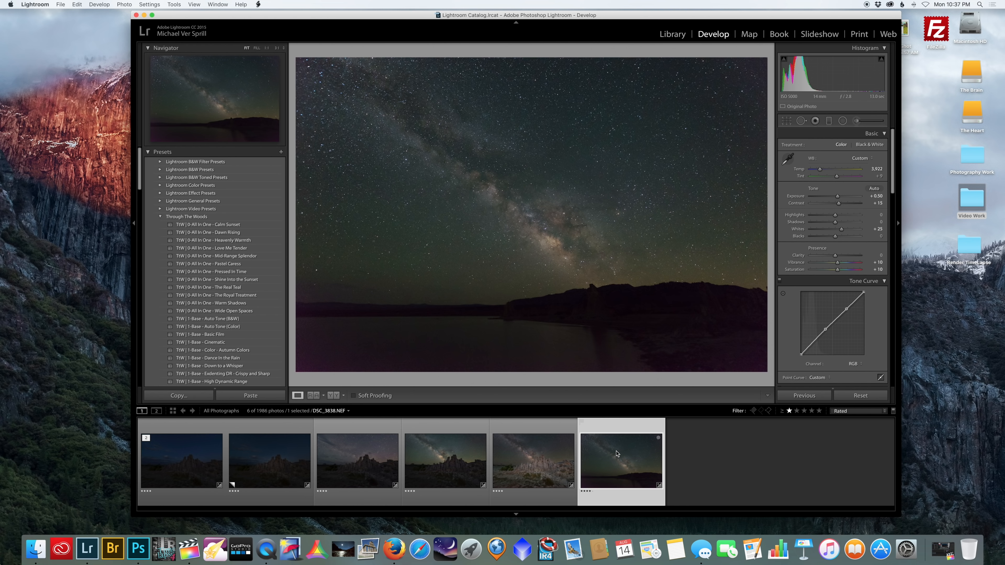
left_click(378, 478)
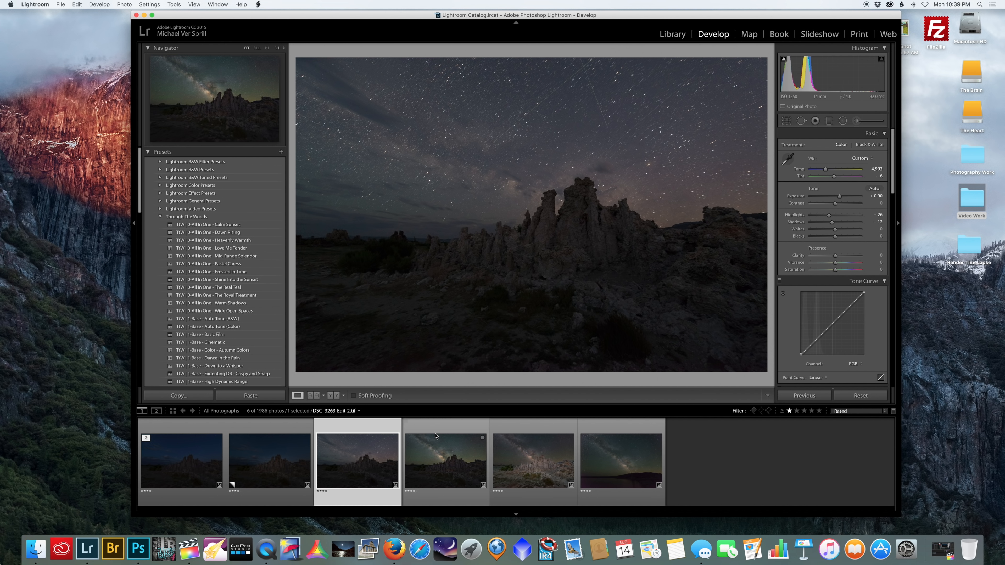
left_click(519, 456)
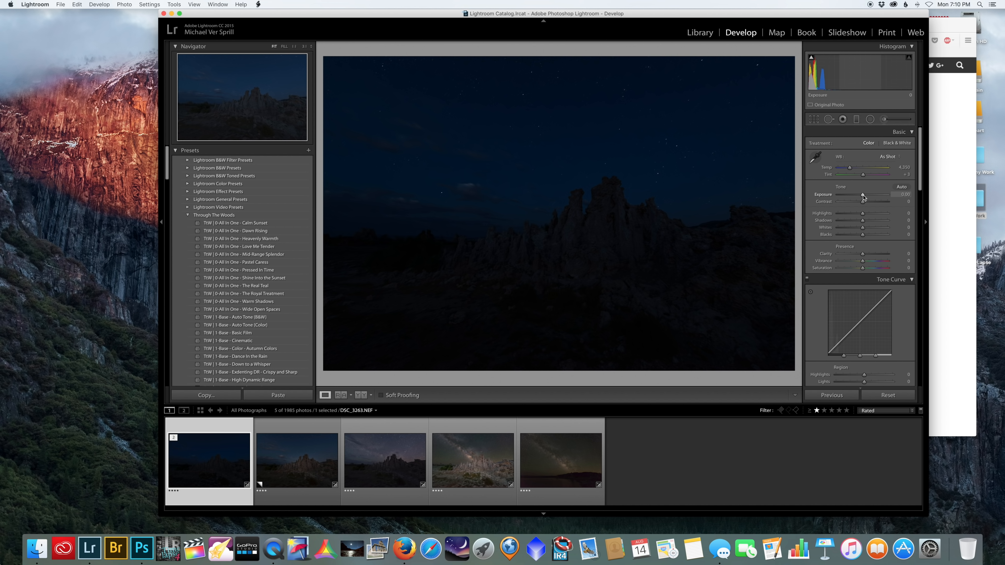
On the blue-hour photo DSC_3263, set exposure to +1.00, temperature to 6,206, tint to +7, highlights to -66 and shadows to +50
left_click_drag(863, 197, 868, 195)
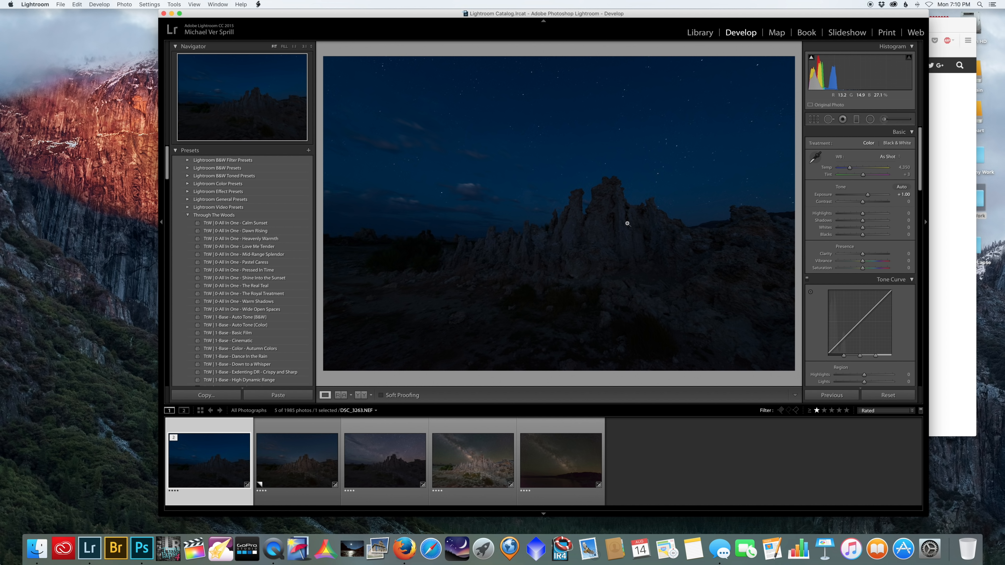
left_click_drag(849, 168, 859, 169)
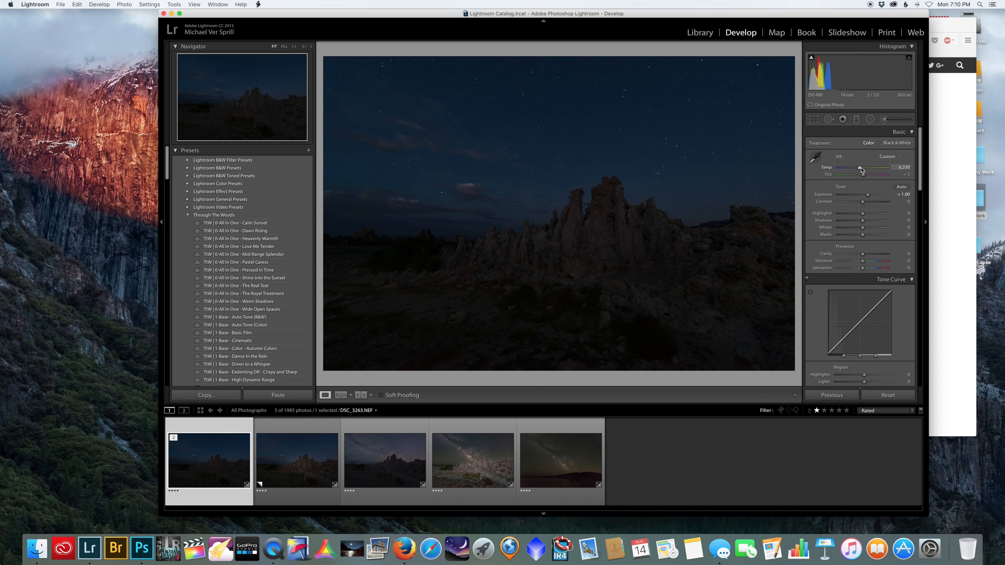
left_click_drag(861, 169, 859, 170)
left_click_drag(857, 168, 864, 177)
scroll(863, 222, "down", 1)
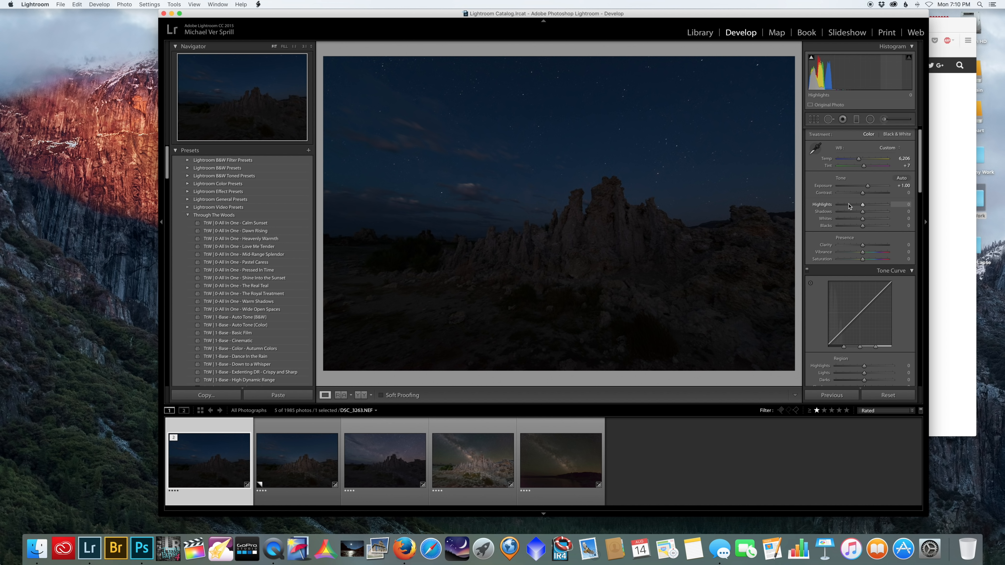
mouse_move(862, 204)
left_mouse_down()
mouse_move(847, 206)
mouse_move(886, 212)
mouse_move(875, 213)
left_mouse_up()
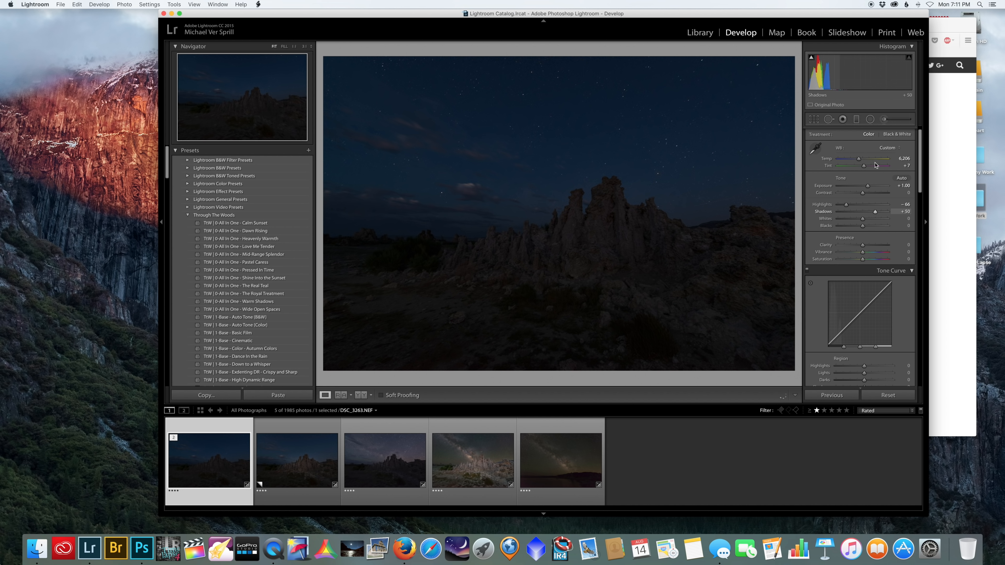
Draw a wide radial filter ellipse over the rock formations, then shift and enlarge it to cover the rocks and foreground
left_click(869, 119)
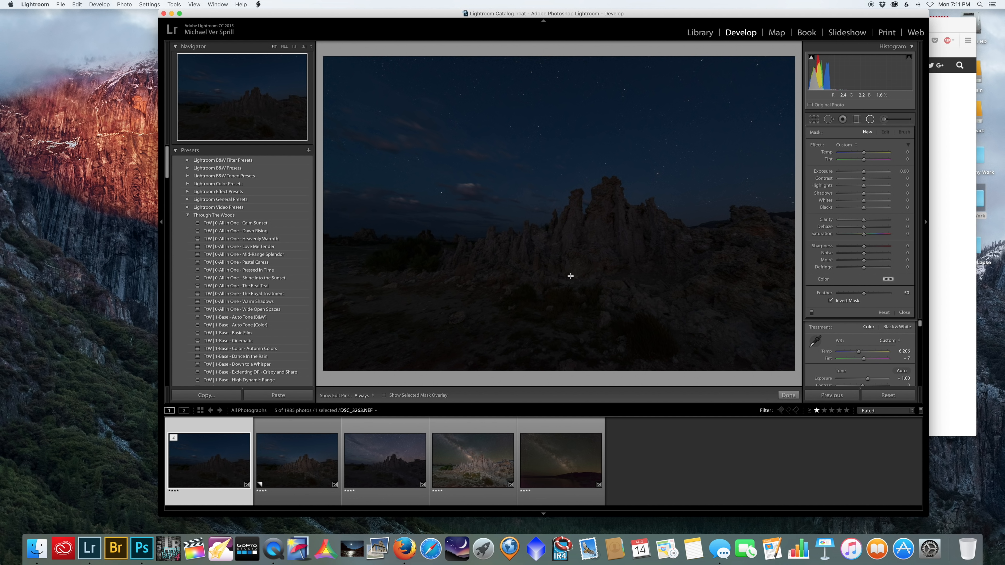
left_click_drag(620, 268, 789, 333)
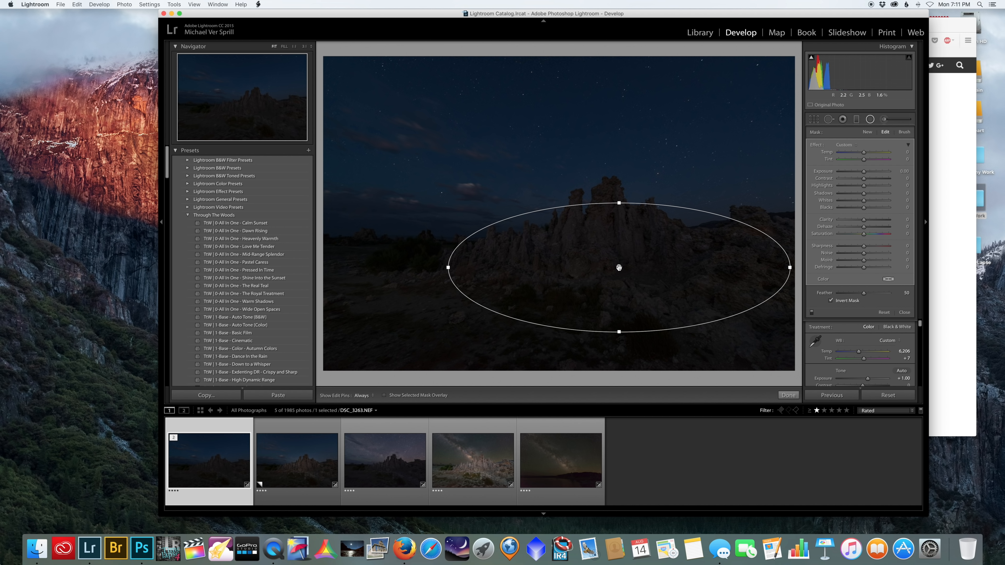
mouse_move(619, 268)
left_mouse_down()
mouse_move(588, 272)
mouse_move(608, 265)
left_mouse_up()
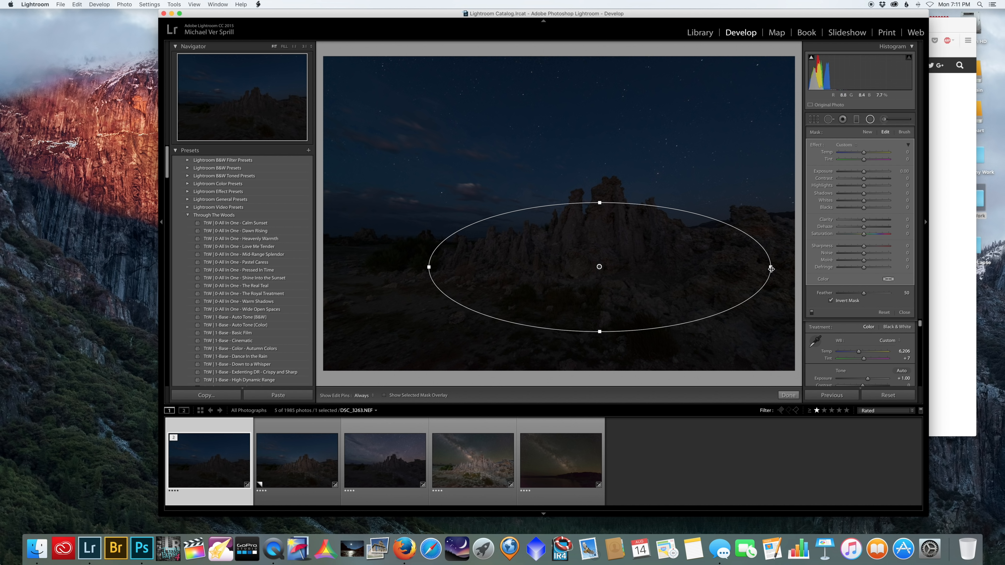
left_click_drag(770, 269, 779, 269)
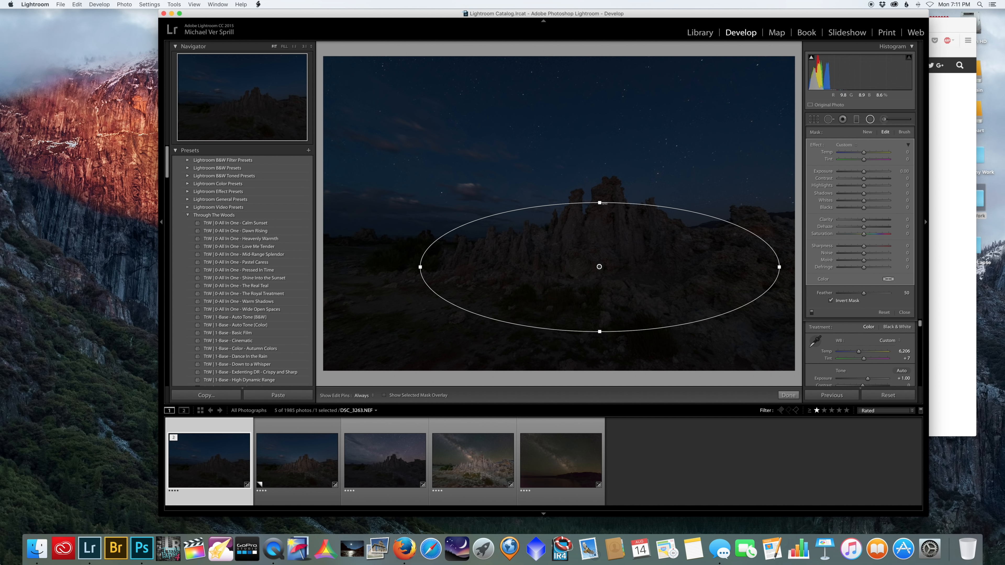
left_click_drag(599, 202, 599, 196)
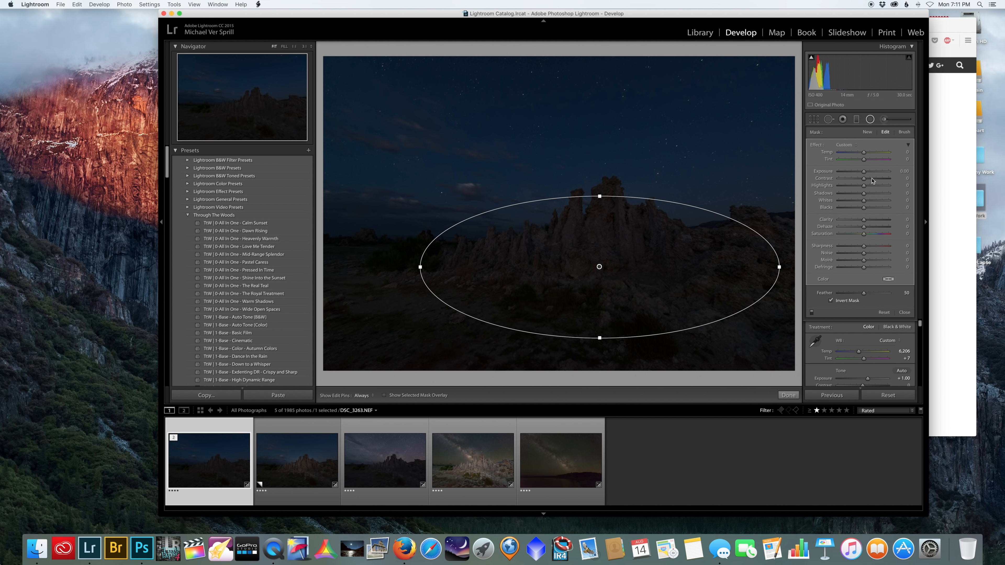
Raise the shadows and adjust the clarity inside the radial filter, and close the filter
left_click_drag(864, 193, 870, 197)
left_click_drag(871, 220, 864, 220)
key("shift+m")
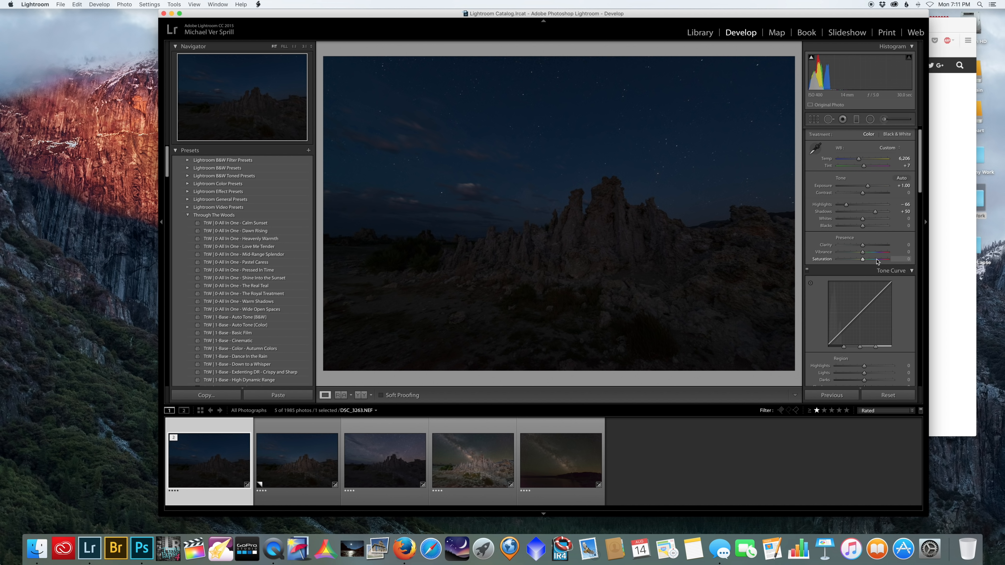
Set the sharpening amount of the rock photo to 60
scroll(877, 261, "down", 3)
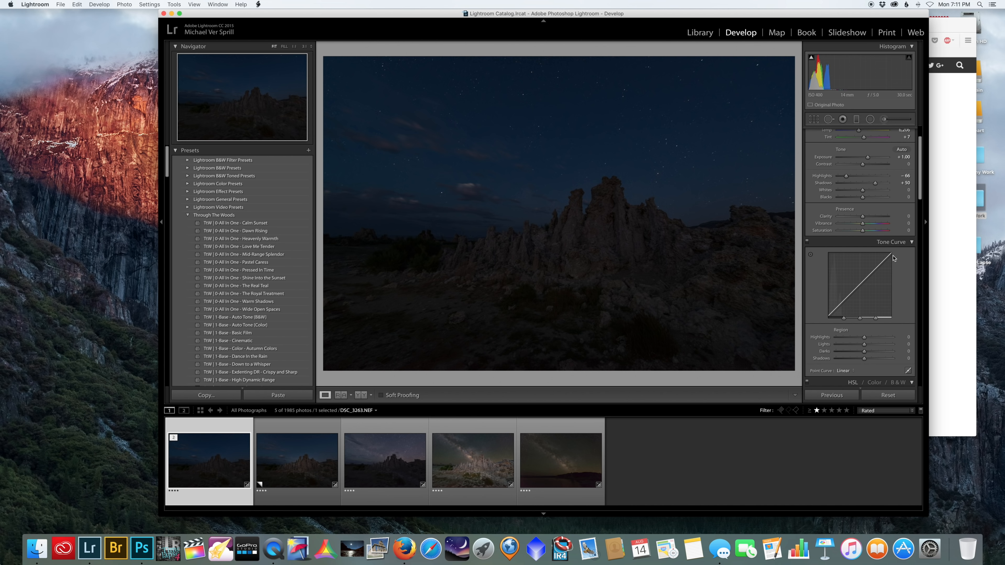
scroll(861, 207, "down", 3)
scroll(861, 207, "down", 10)
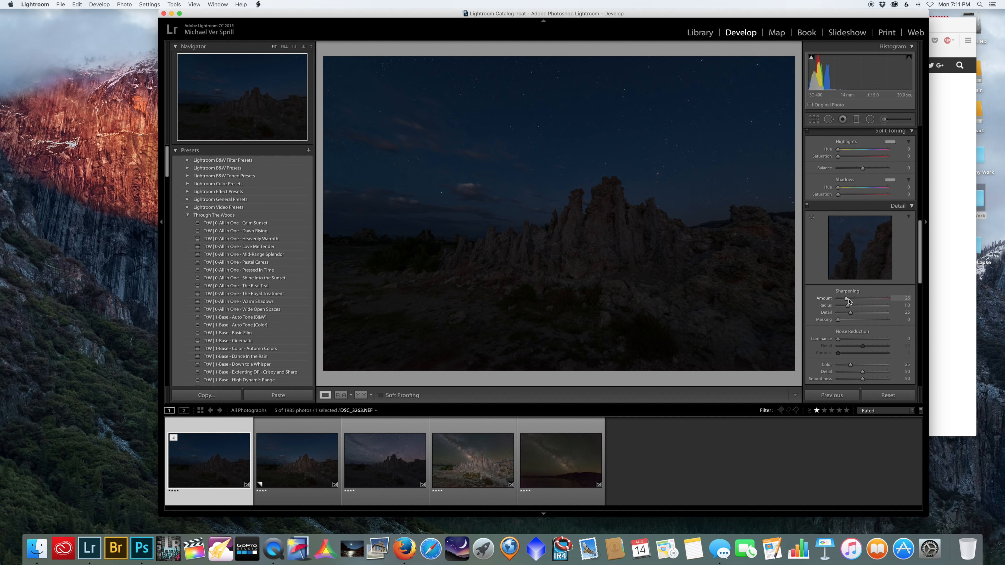
left_click_drag(851, 299, 861, 302)
Examine the rock spires and the sky at full magnification for sharpness and noise, then return to the whole photo
left_click(598, 204)
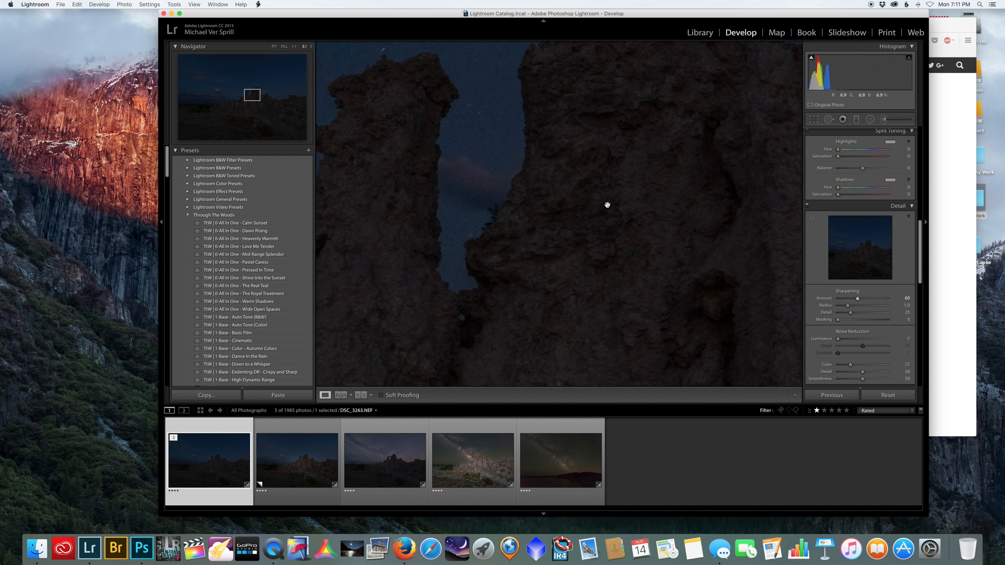
scroll(608, 207, "left", 5)
scroll(609, 207, "up", 4)
scroll(609, 212, "up", 3)
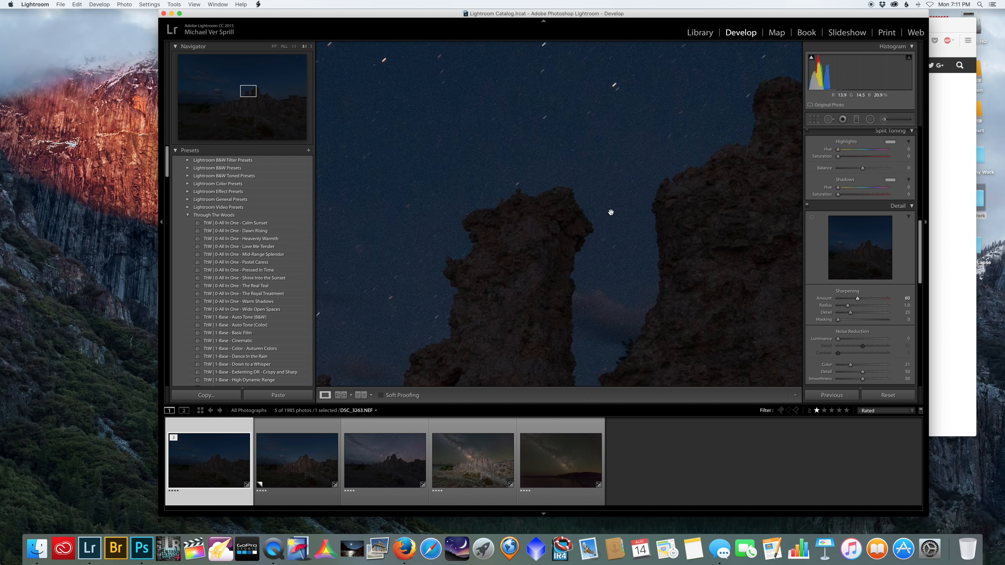
left_click(596, 269)
left_click(568, 208)
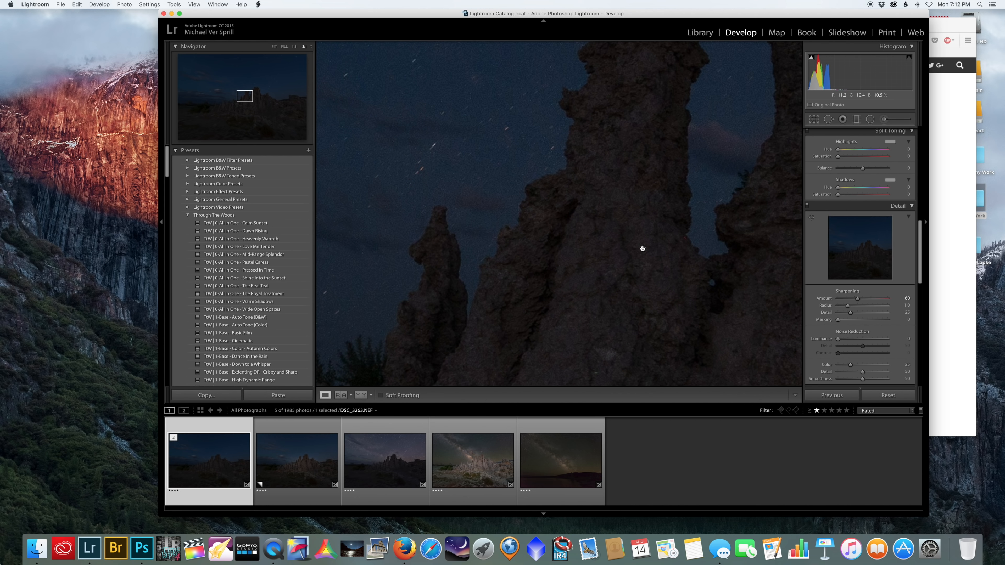
scroll(641, 247, "up", 3)
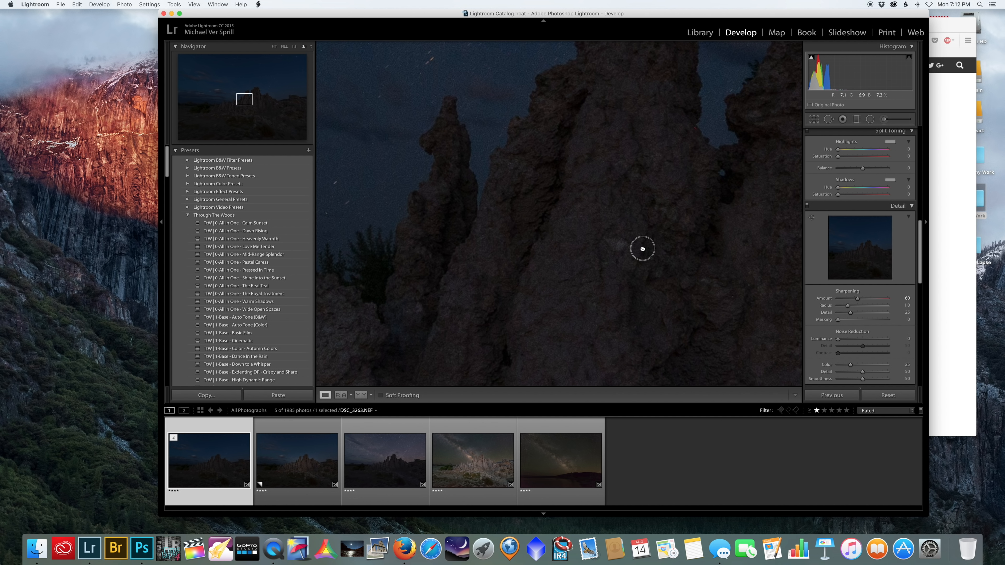
left_click(642, 248)
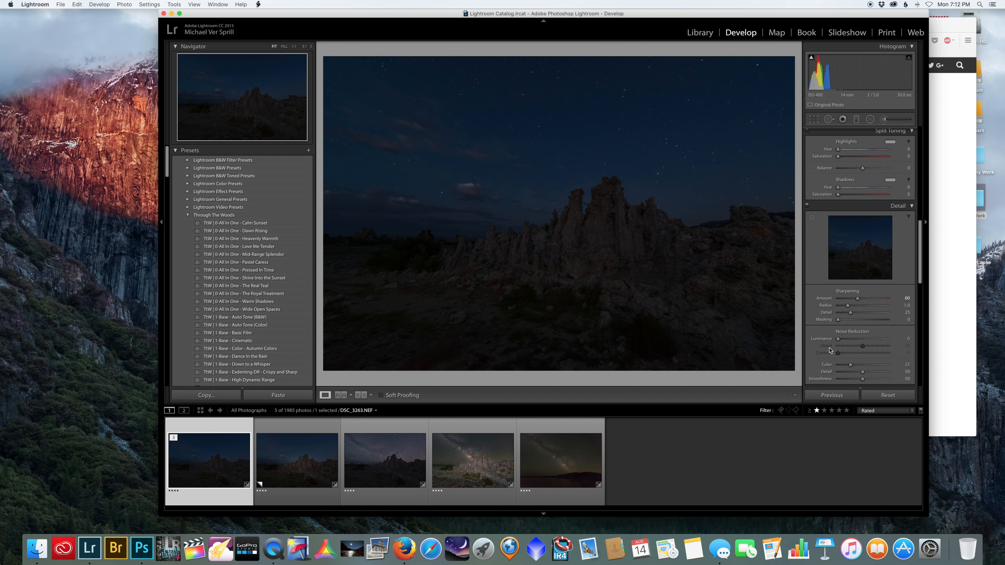
Set luminance noise reduction to 10 and check its effect on the rocks and sky up close
left_click(838, 340)
left_click_drag(838, 339, 843, 342)
left_click(621, 205)
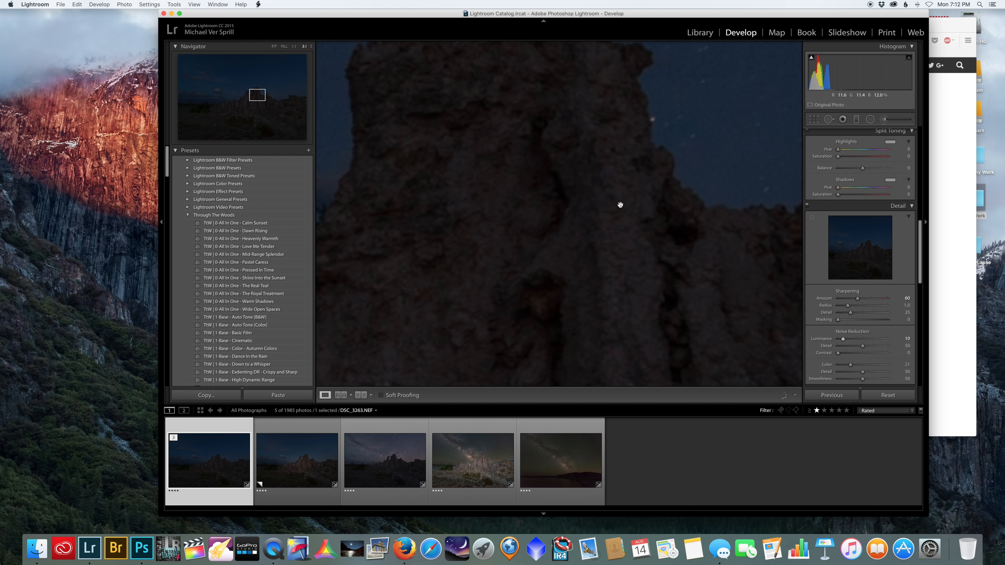
scroll(689, 247, "up", 5)
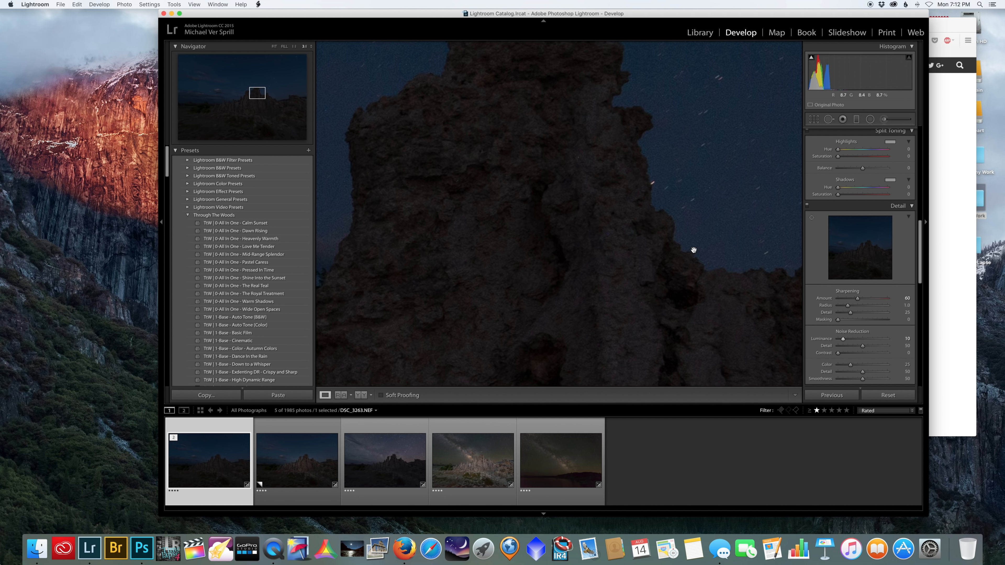
scroll(693, 251, "left", 5)
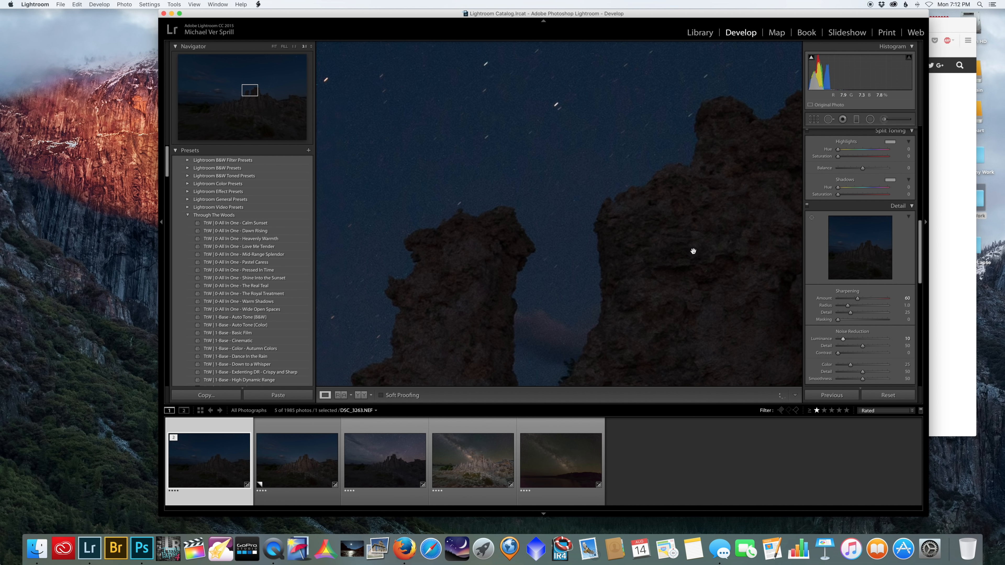
left_click(294, 46)
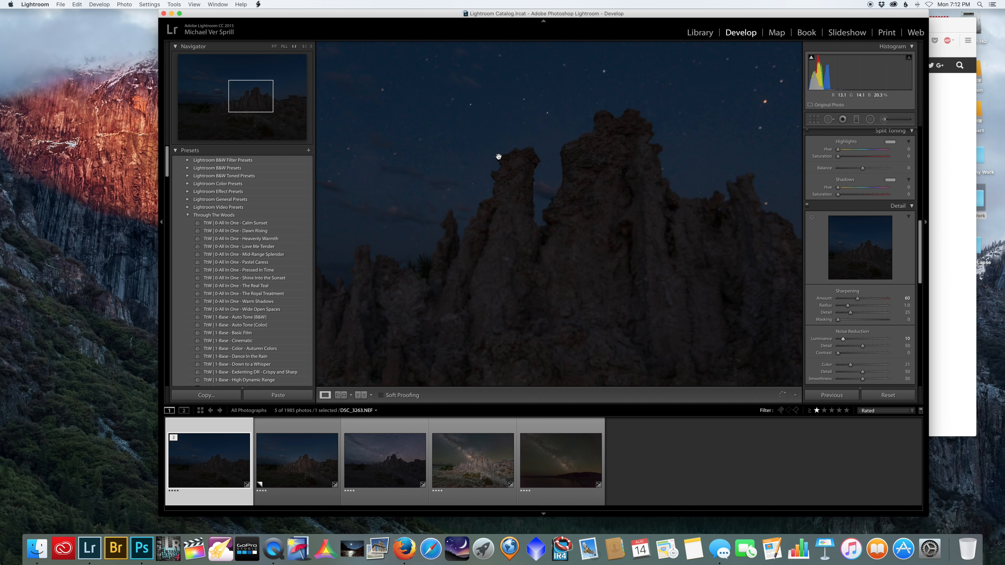
left_click(566, 149)
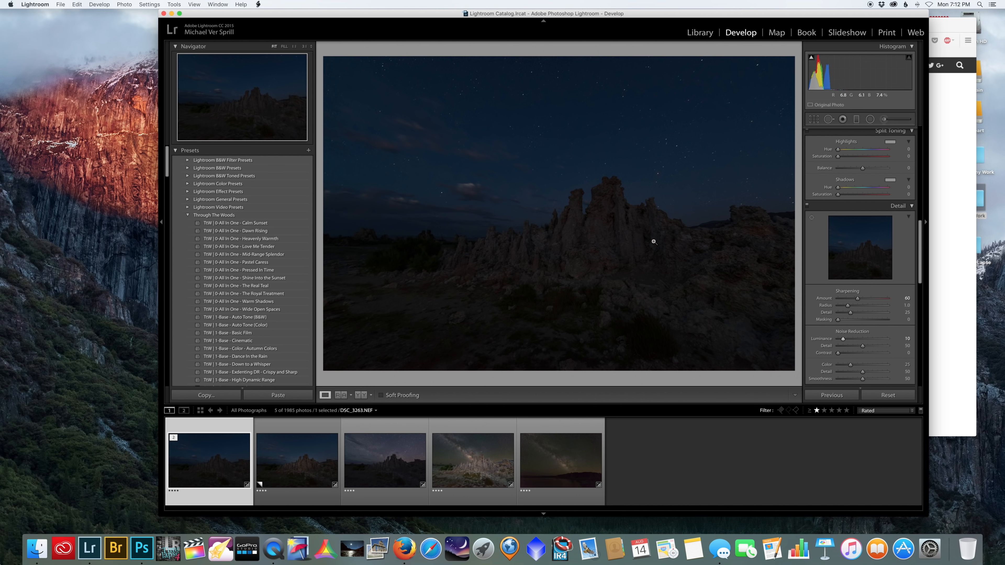
scroll(850, 312, "up", 4)
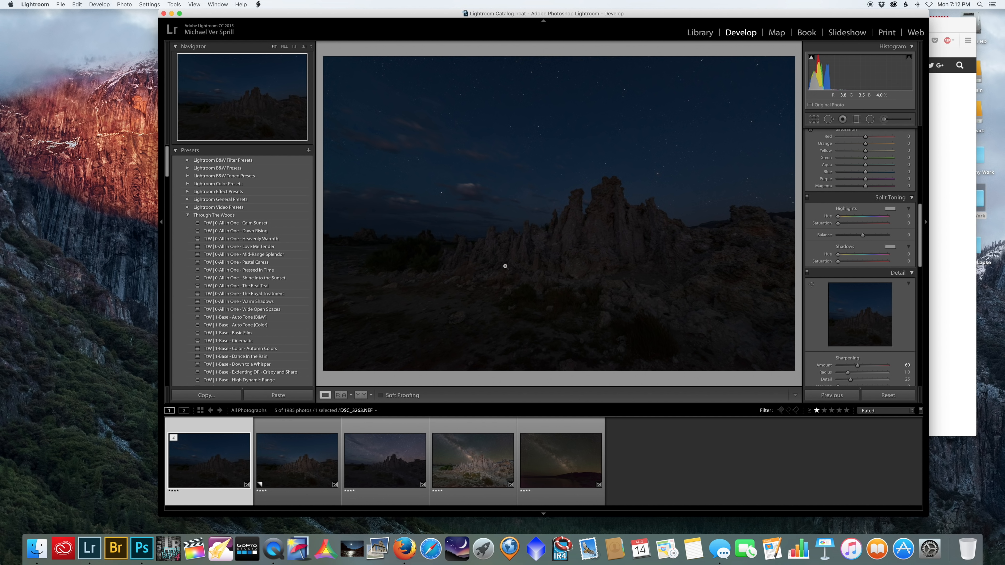
On the Milky Way photo DSC_3838, cool the temperature to 3,922 and set vibrance and saturation to +10 each
left_click(545, 459)
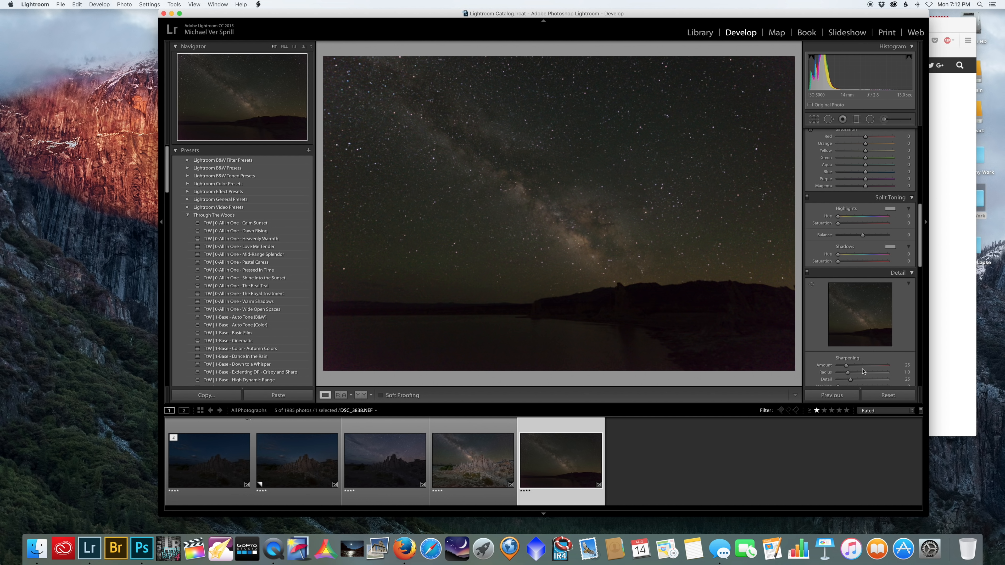
scroll(863, 371, "up", 10)
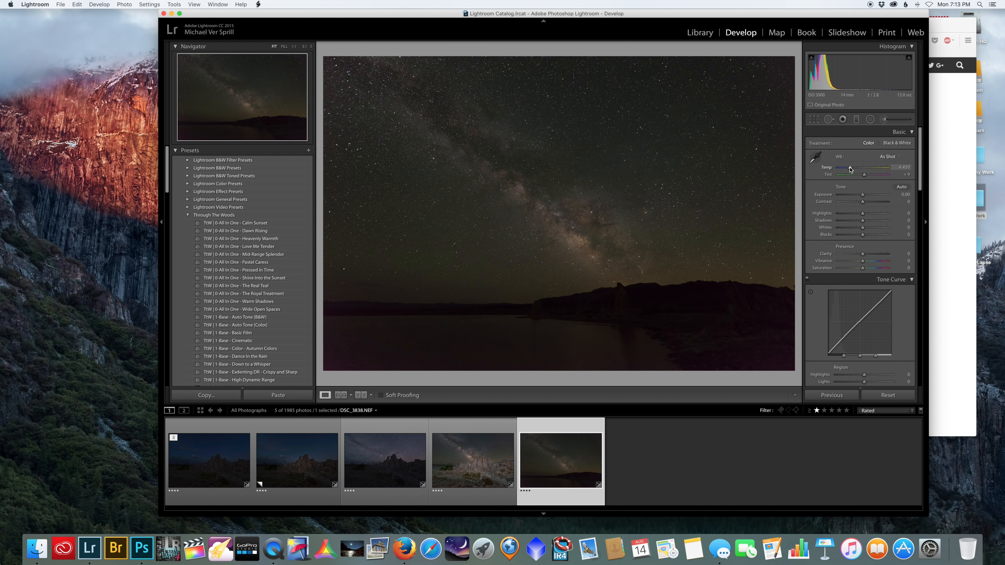
left_click_drag(849, 169, 846, 170)
left_click_drag(865, 176, 847, 169)
left_click_drag(863, 263, 864, 270)
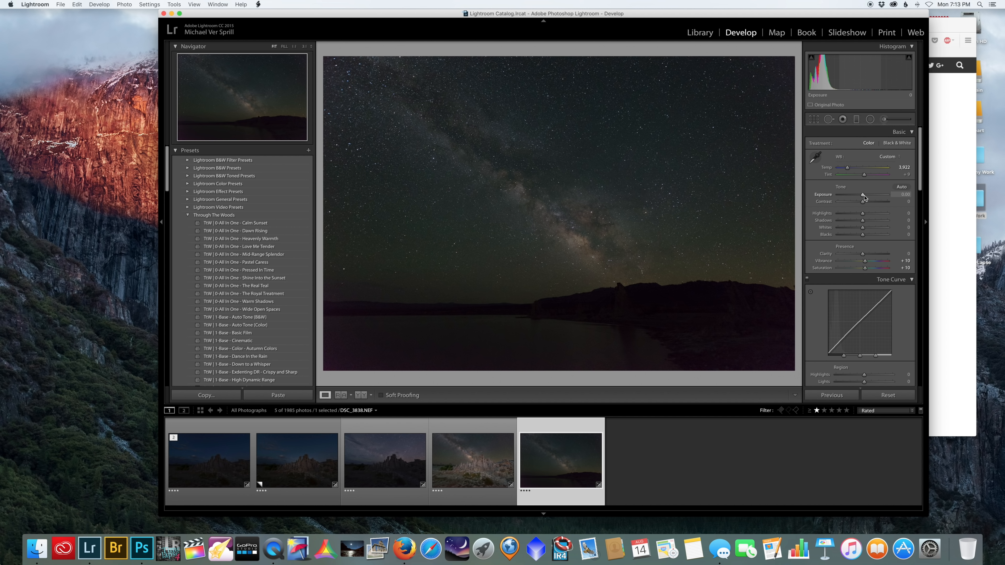
Set the Milky Way photo's exposure to +0.50, contrast to +15 and whites to +25
left_click_drag(864, 197, 867, 198)
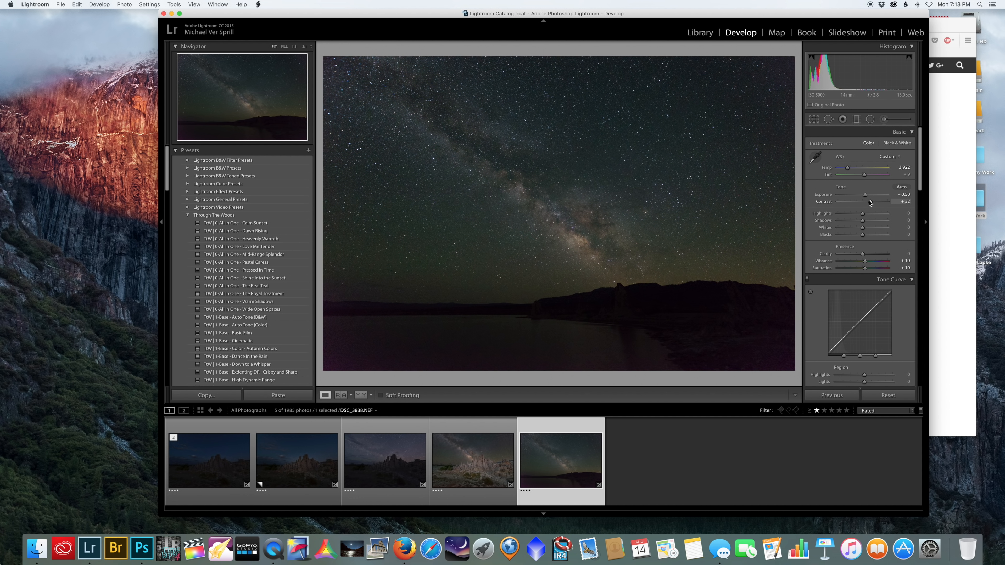
left_click_drag(863, 202, 865, 204)
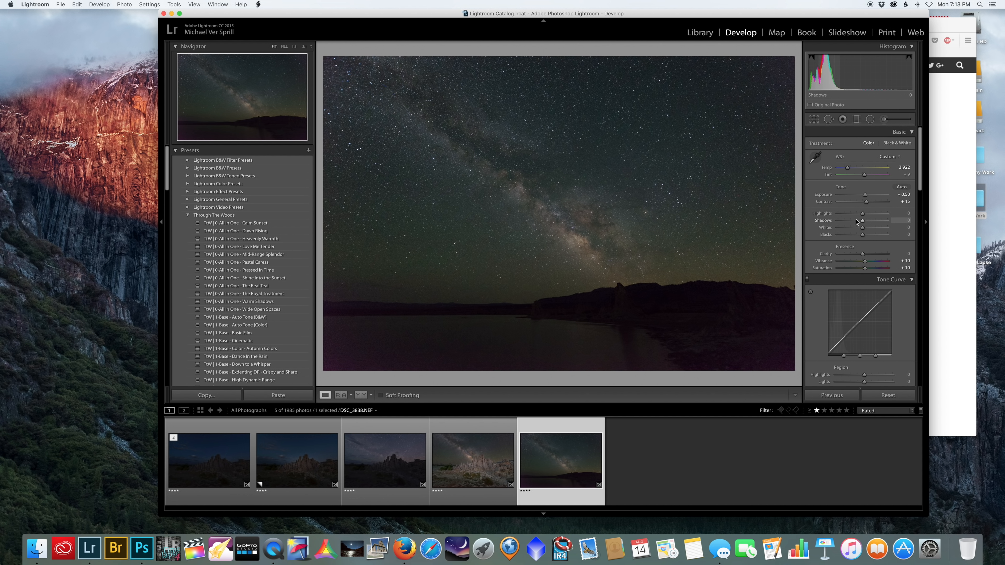
left_click_drag(862, 228, 869, 229)
Brighten the Milky Way's warm tones by setting orange luminance to +13 and yellow luminance to +20
scroll(866, 239, "down", 3)
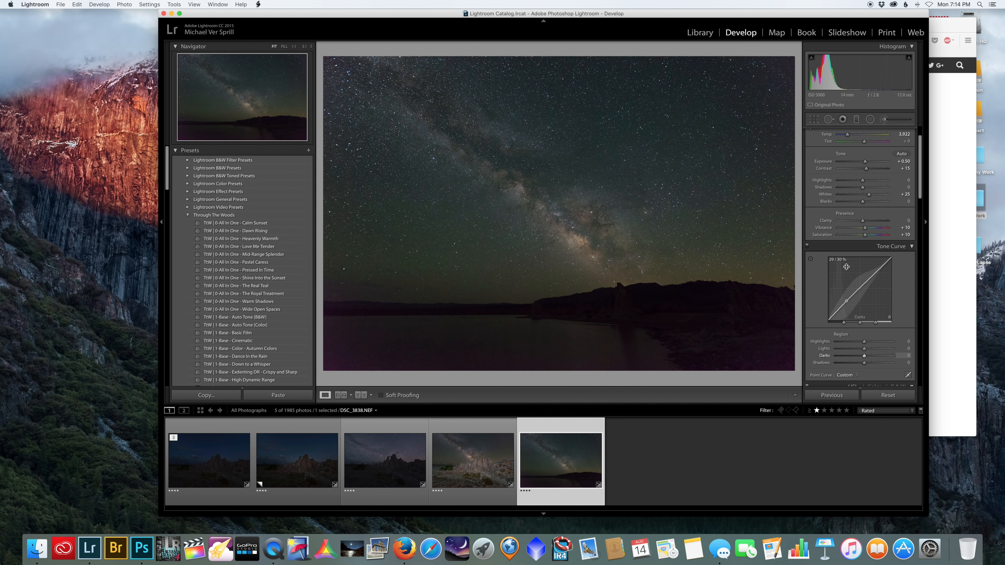
scroll(874, 294, "down", 10)
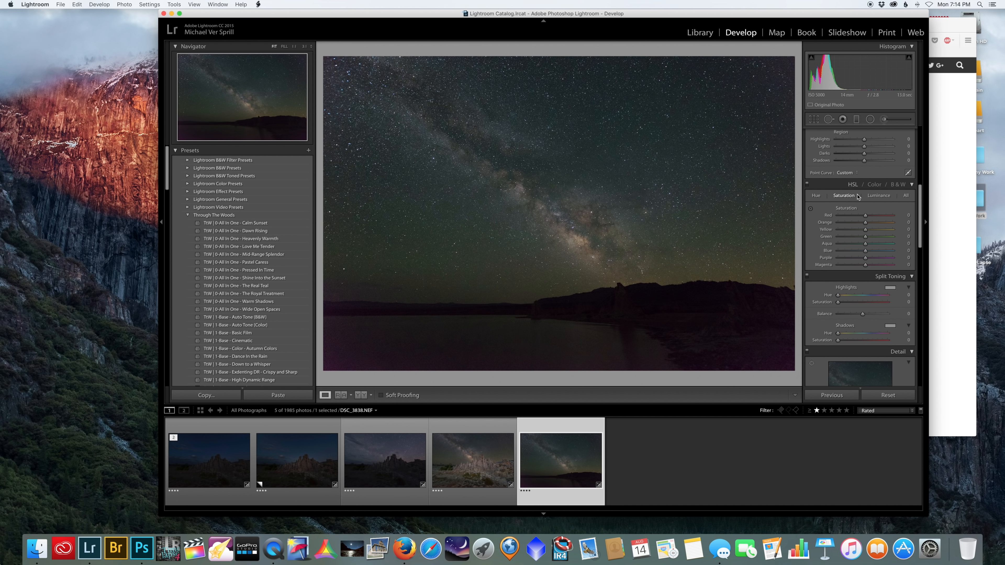
left_click(878, 195)
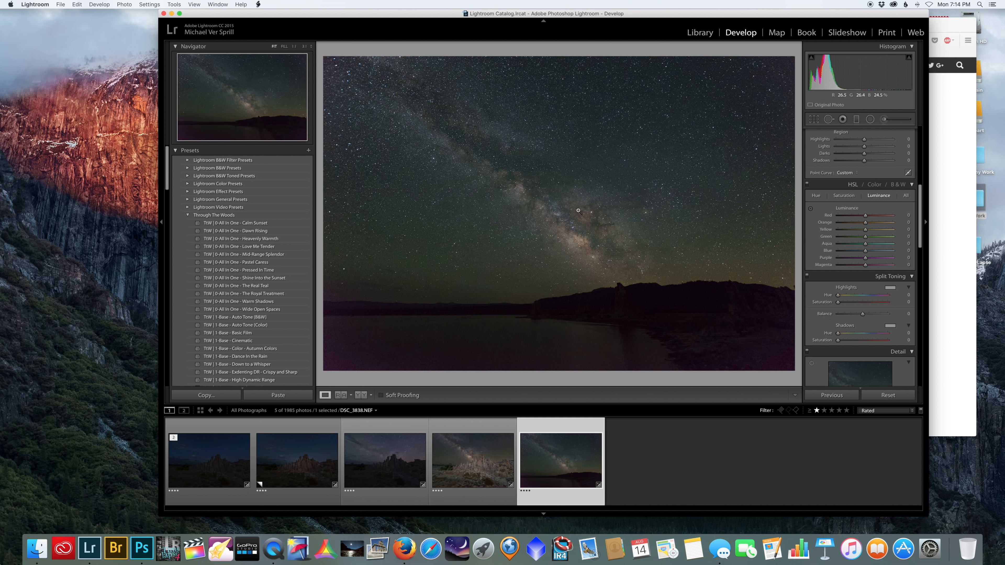
mouse_move(865, 222)
left_mouse_down()
mouse_move(880, 231)
mouse_move(858, 231)
mouse_move(884, 232)
mouse_move(863, 232)
mouse_move(871, 224)
left_mouse_up()
scroll(872, 225, "down", 5)
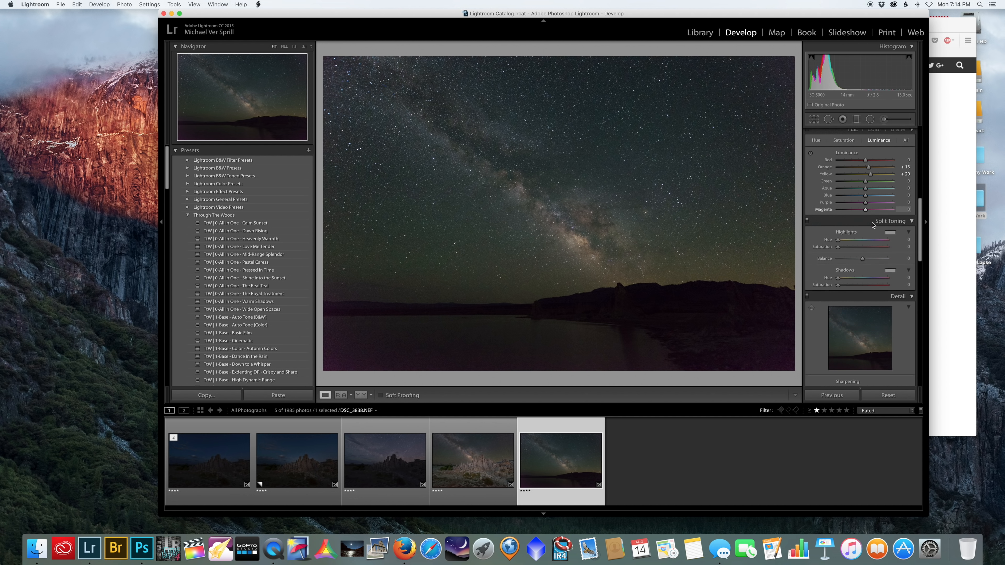
Set the Milky Way photo's sharpening amount to 50 and luminance noise reduction to 20, checking the stars up close
scroll(873, 225, "down", 2)
left_click_drag(847, 316, 855, 317)
left_click(684, 207)
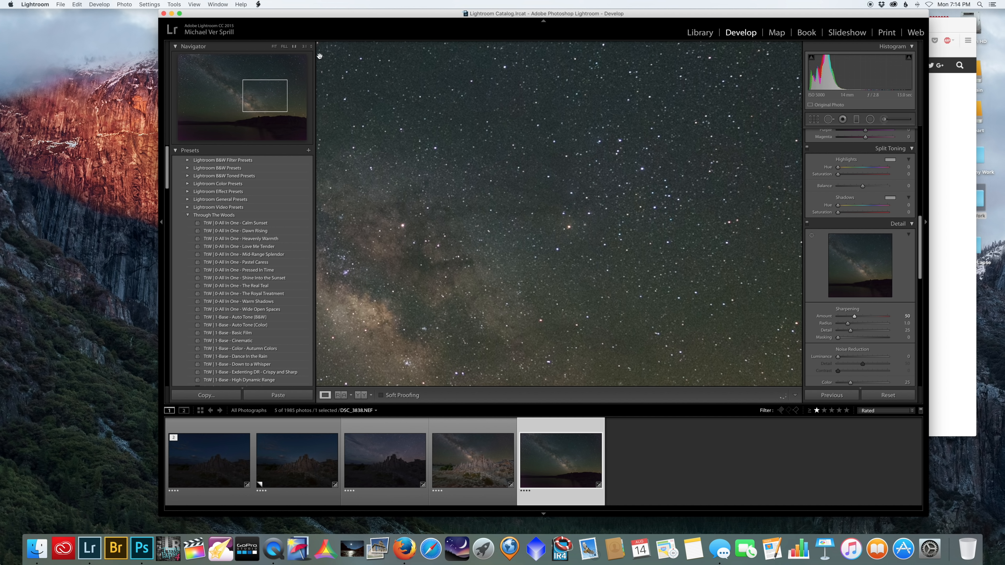
left_click(305, 47)
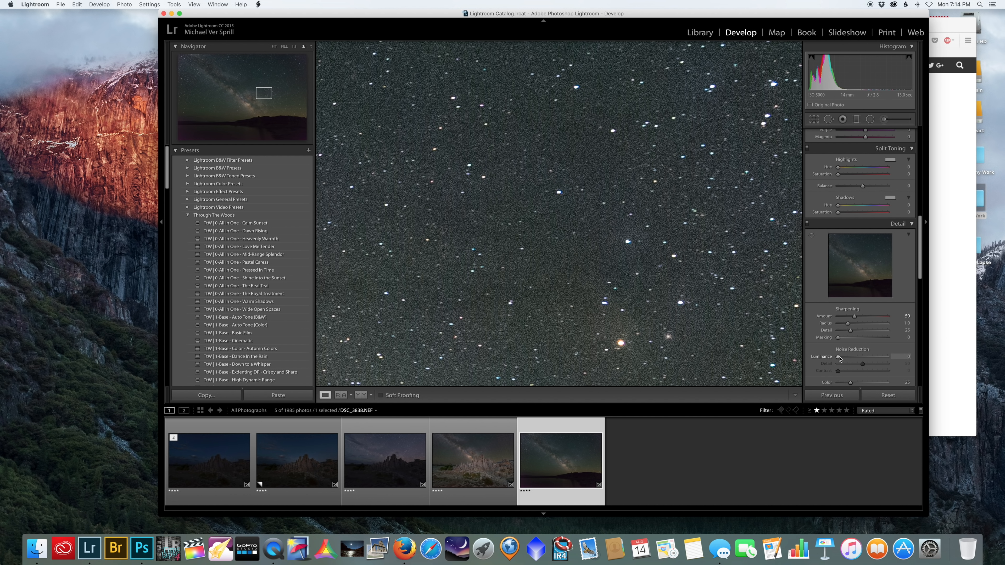
left_click_drag(839, 358, 849, 359)
left_click_drag(336, 131, 697, 147)
left_click_drag(525, 287, 670, 121)
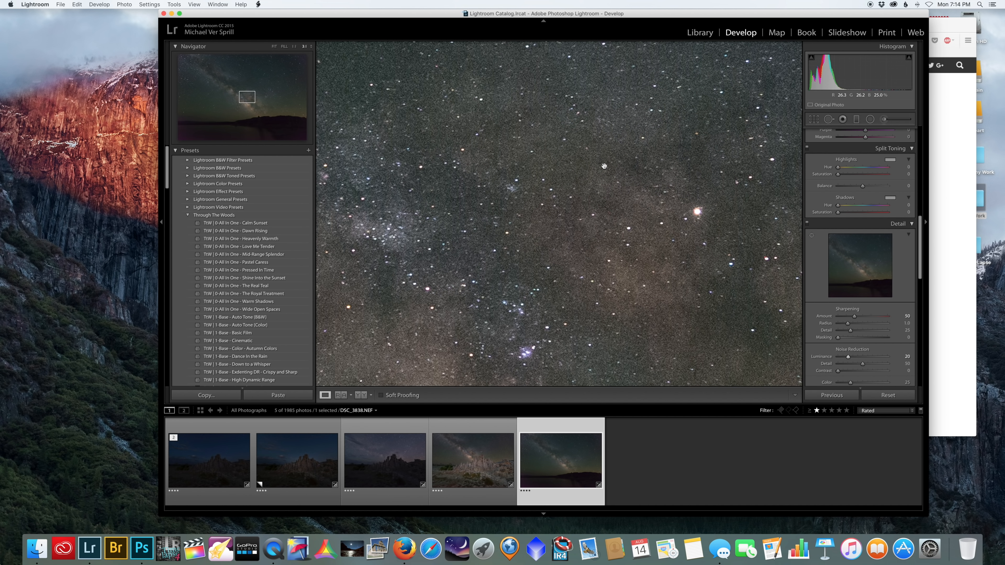
left_click(606, 166)
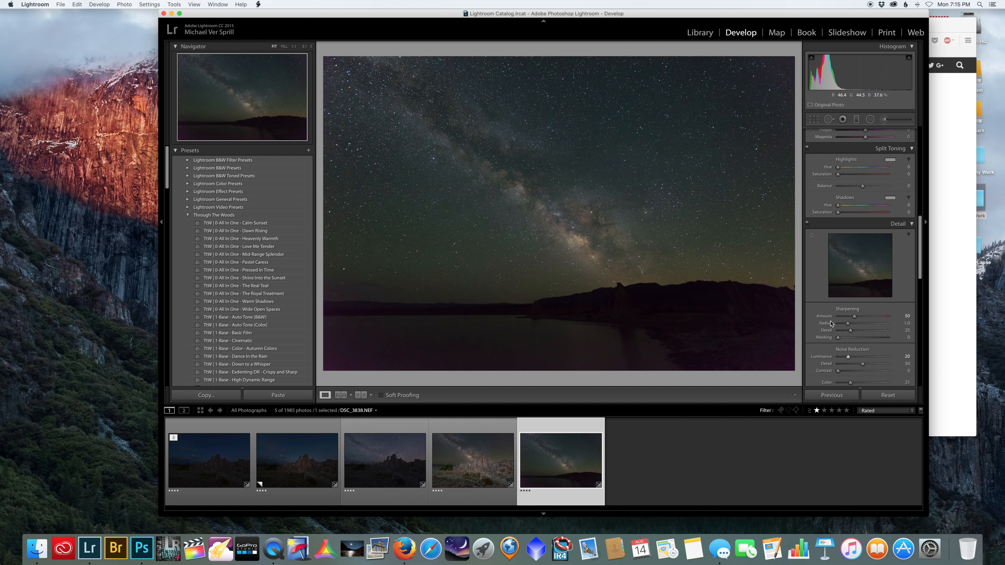
Add the blue-hour rock photo to the selection and open both photos as layers in Photoshop
scroll(831, 322, "down", 1)
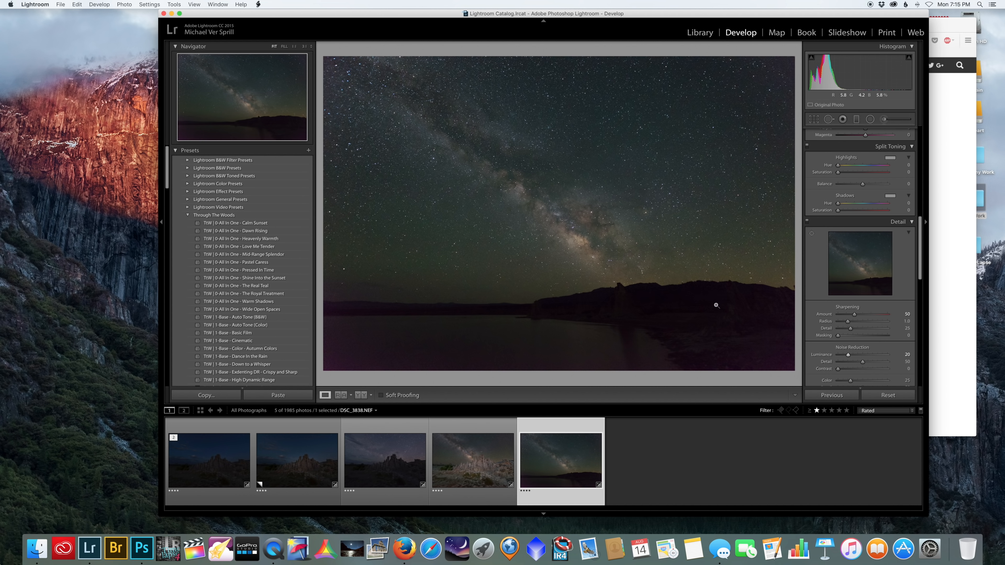
left_click(208, 472, "super")
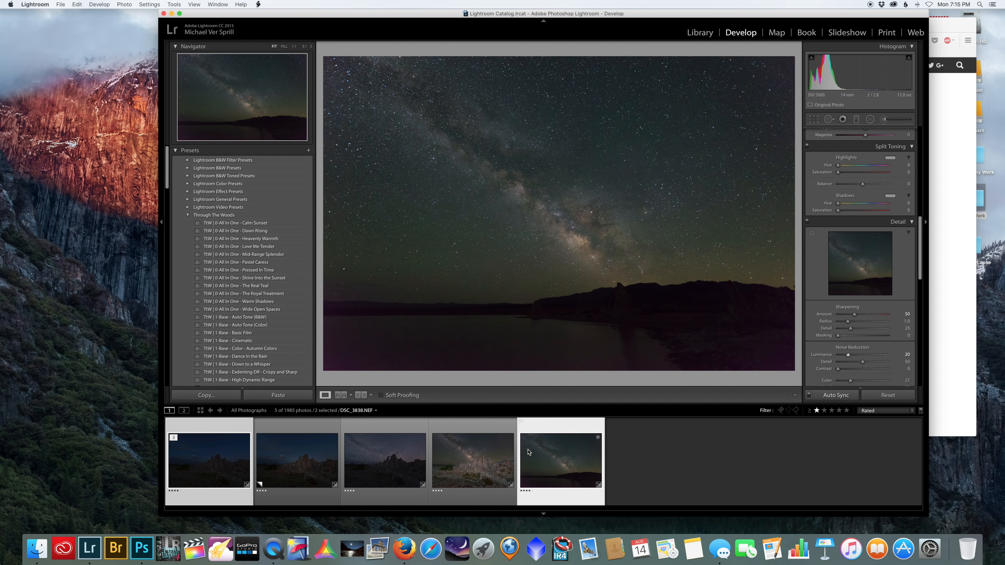
right_click(561, 425)
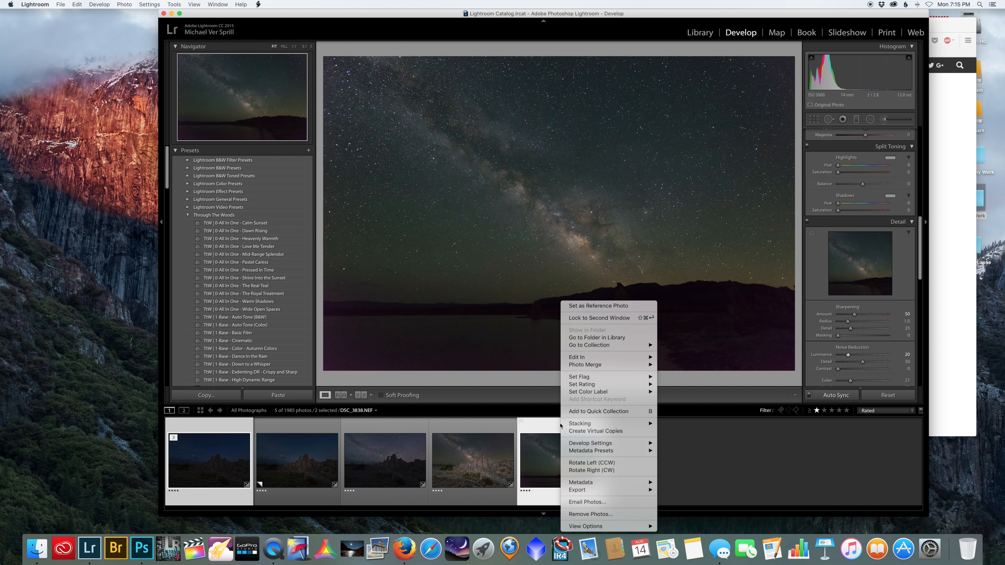
mouse_move(595, 360)
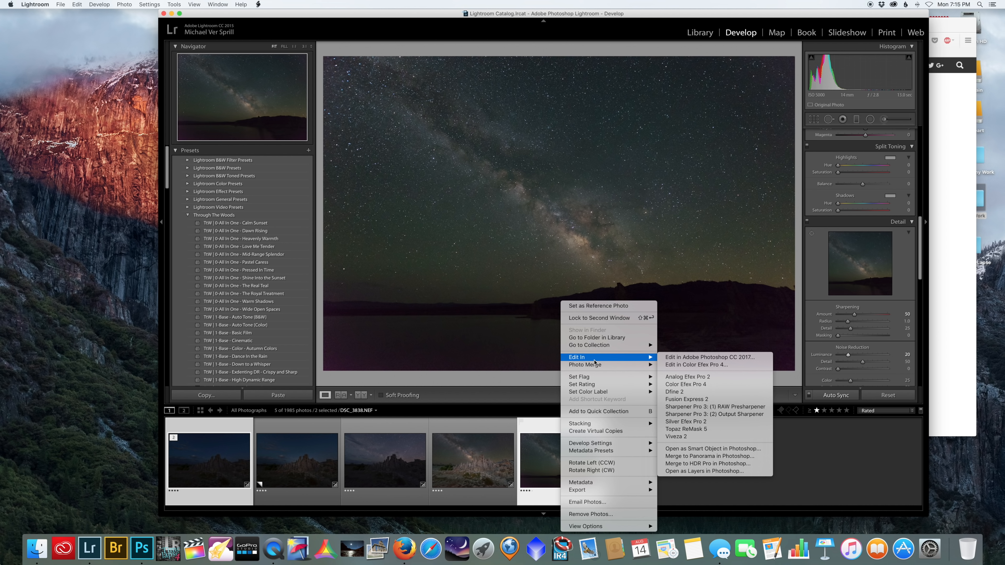
left_click(703, 472)
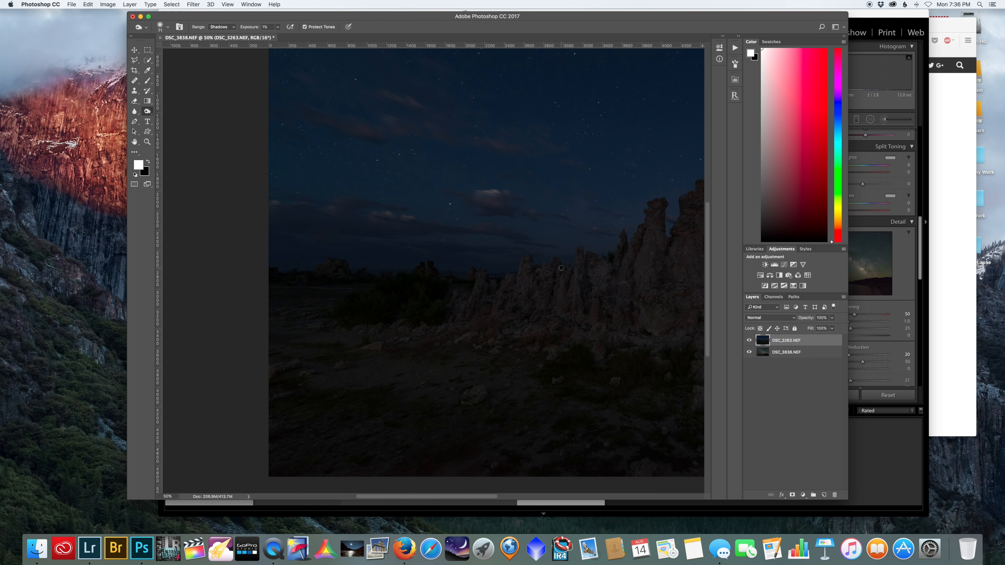
Duplicate both photo layers and make DSC_3263.NEF copy the active layer
key("super+minus")
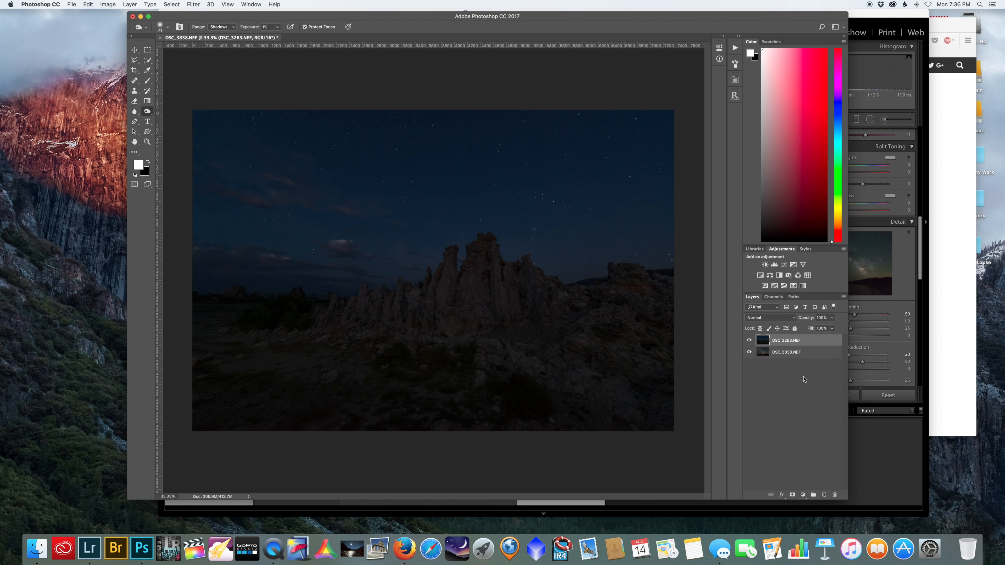
left_click(797, 351, "shift")
left_click_drag(795, 347, 827, 497)
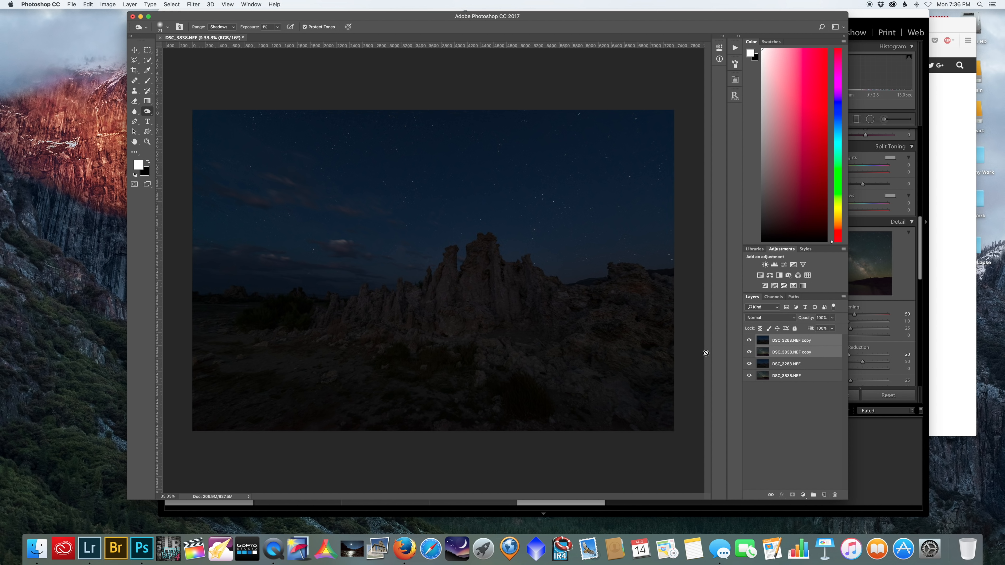
left_click(771, 344)
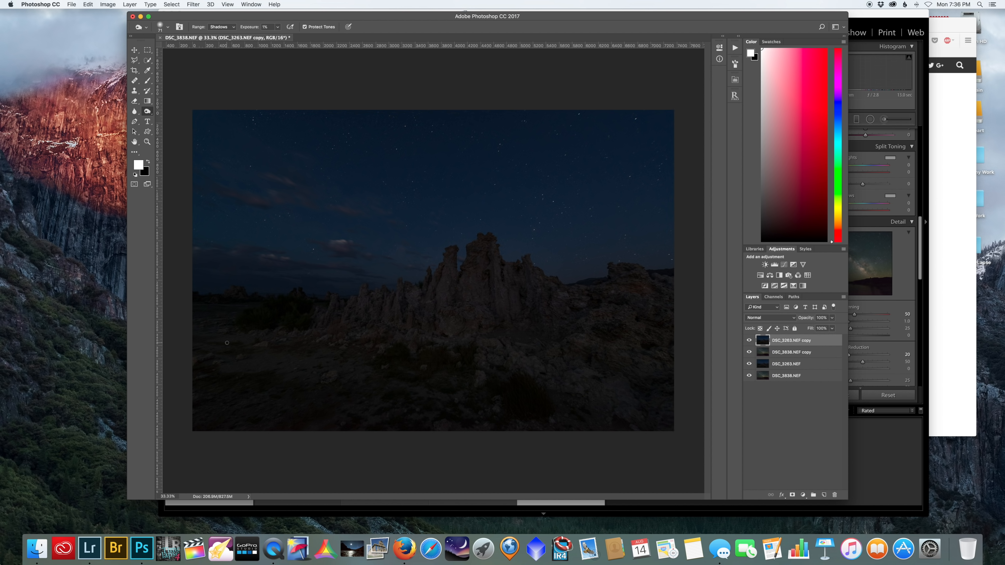
Examine the horizon on the blue-hour copy at up to 300%, from the image's edge across the distant rocks and bushes
key("super+plus")
key("super+plus")
key("super+plus")
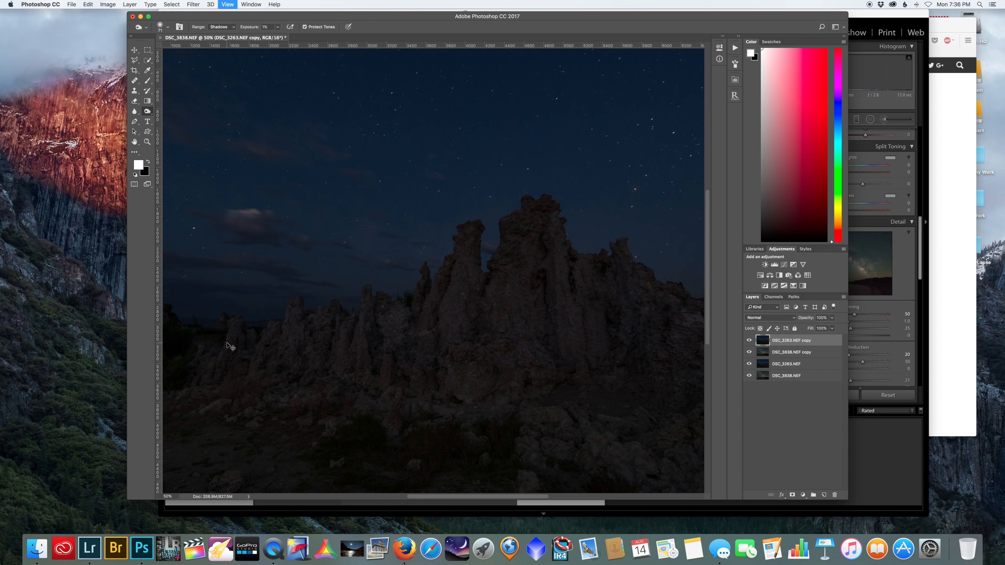
scroll(537, 376, "left", 8)
scroll(537, 376, "left", 10)
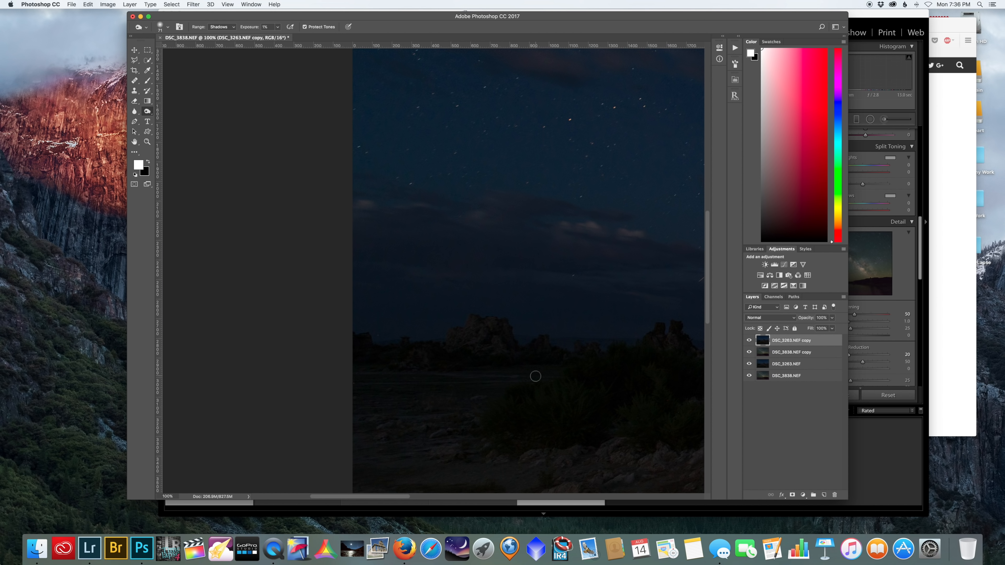
key("super+plus")
scroll(535, 376, "down", 3)
scroll(534, 378, "left", 6)
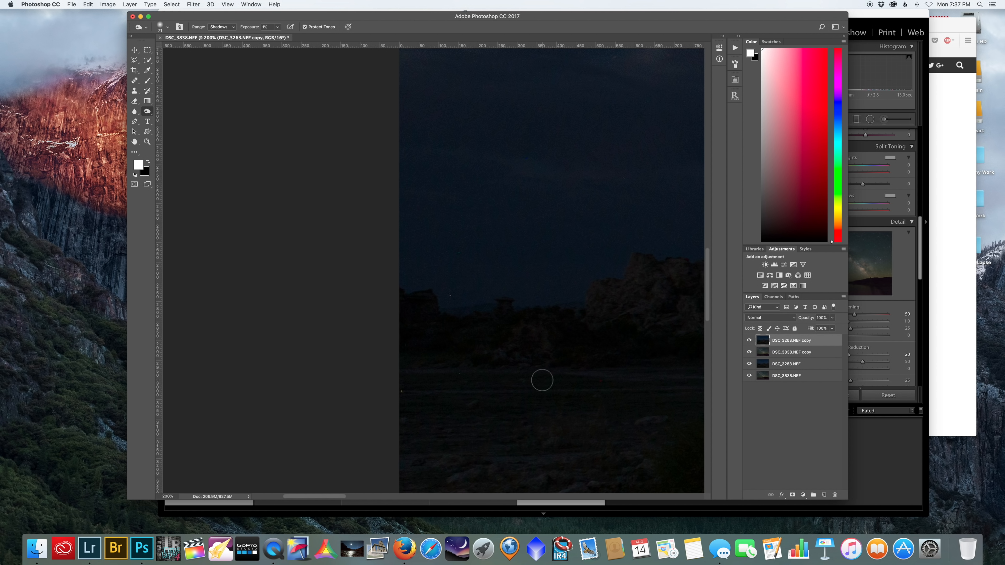
key("super+plus")
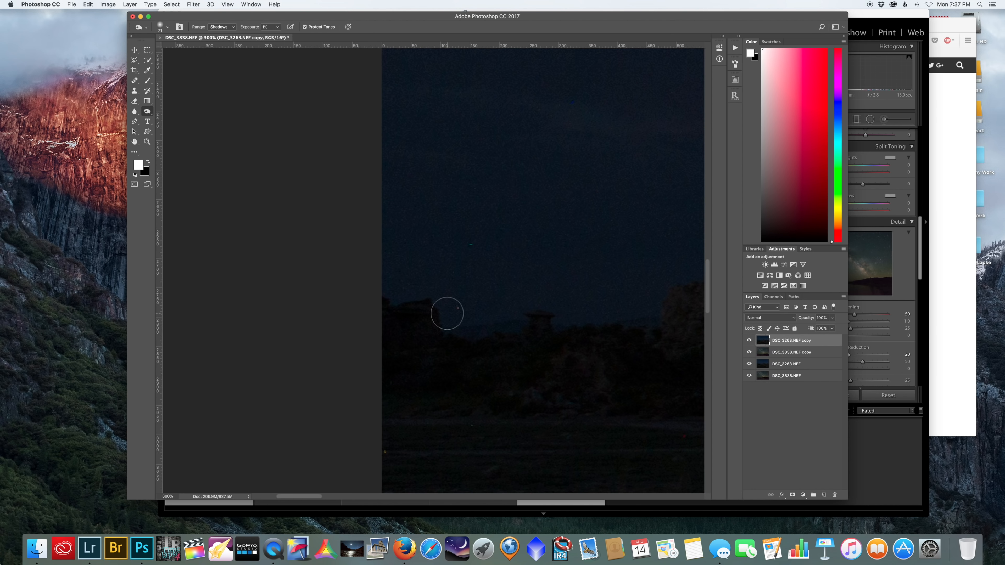
scroll(526, 338, "right", 10)
scroll(526, 338, "left", 5)
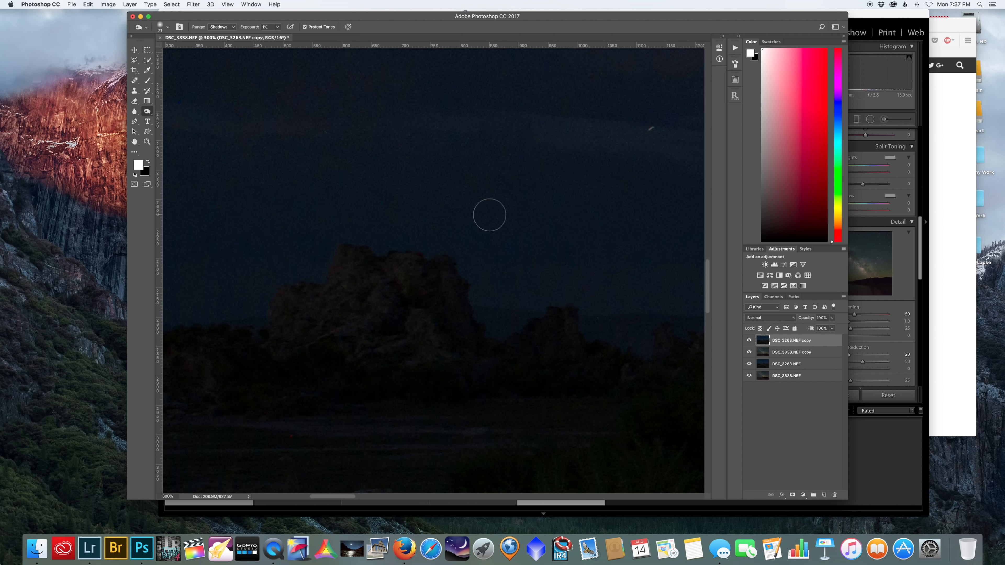
scroll(475, 274, "right", 20)
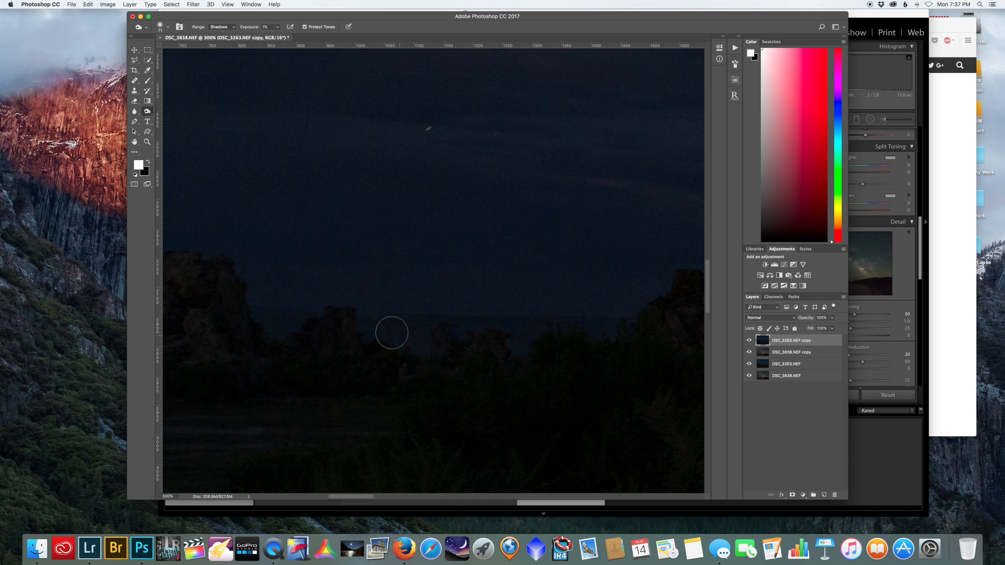
scroll(475, 328, "left", 10)
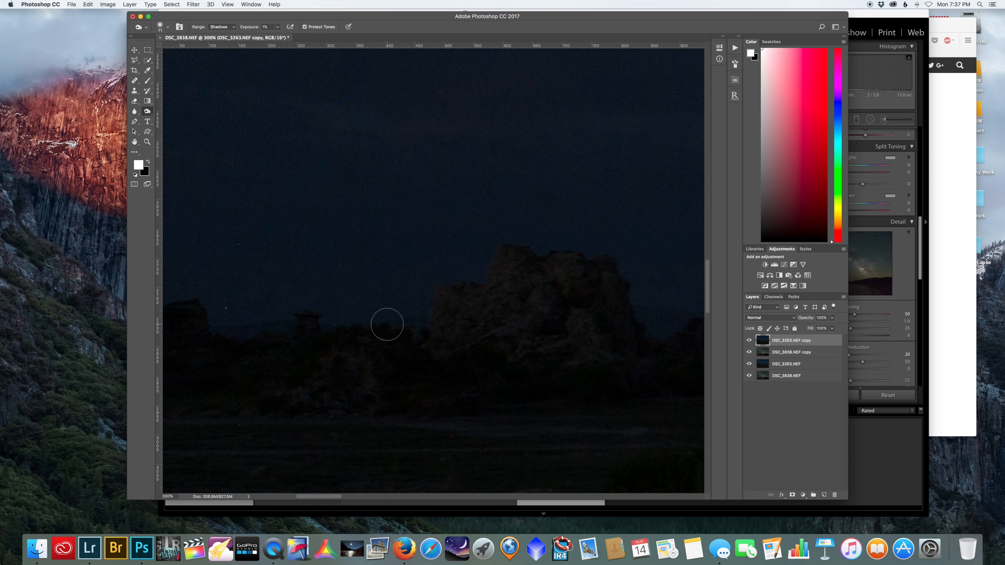
scroll(342, 313, "left", 5)
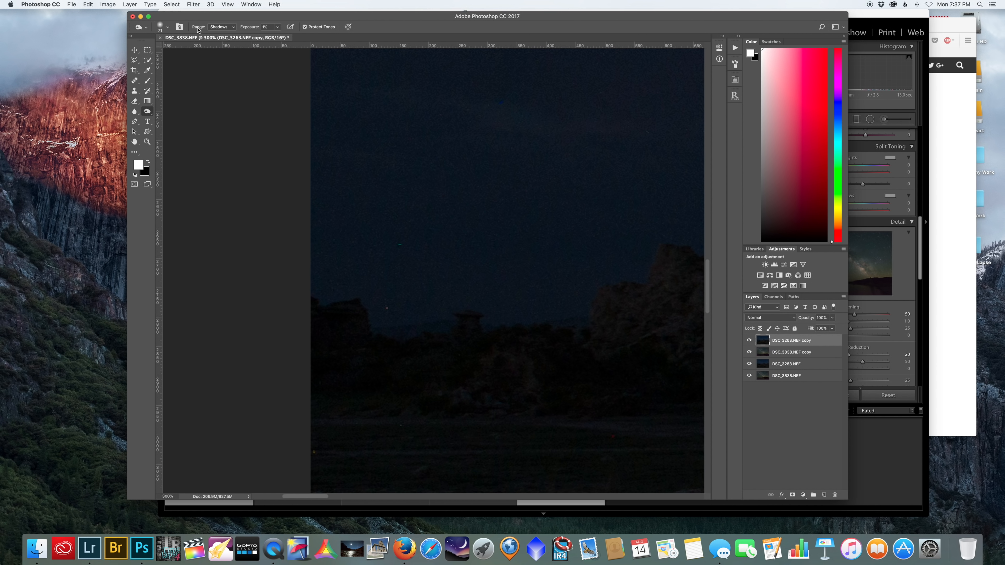
With the Burn tool at a 12 px brush size, darken the distant rocks and bushes along the horizon
left_click(165, 28)
left_click_drag(189, 52, 178, 52)
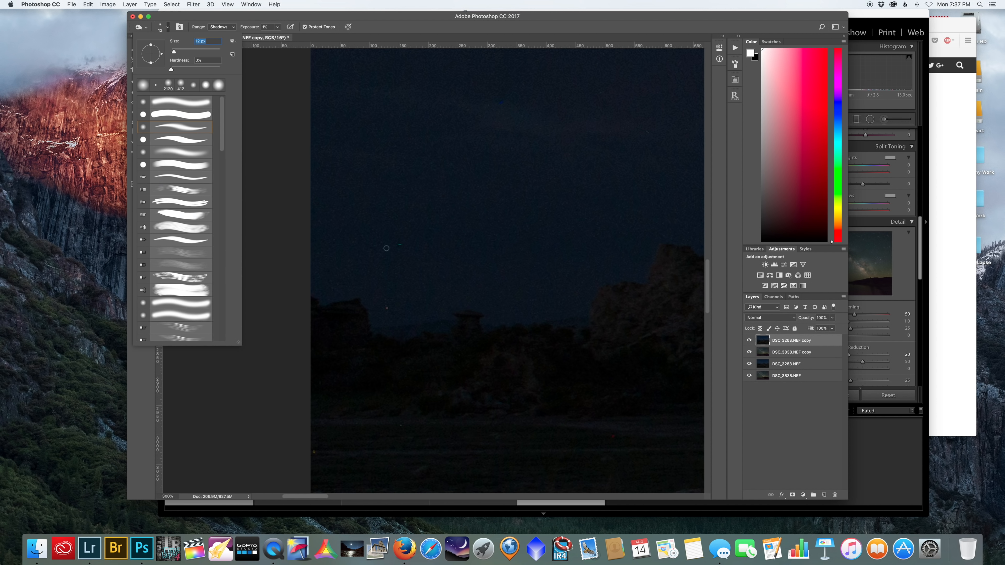
key("Return")
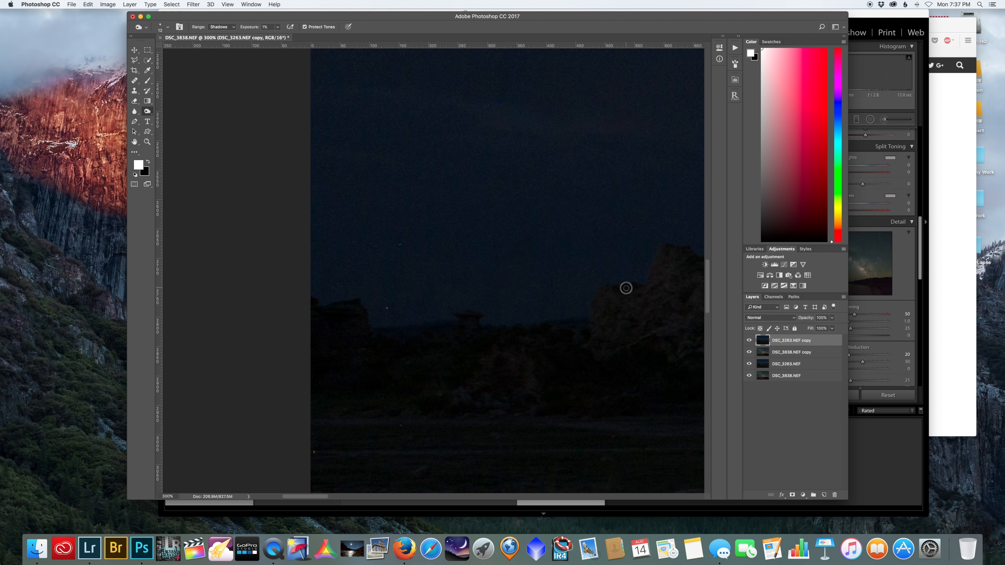
scroll(649, 277, "right", 3)
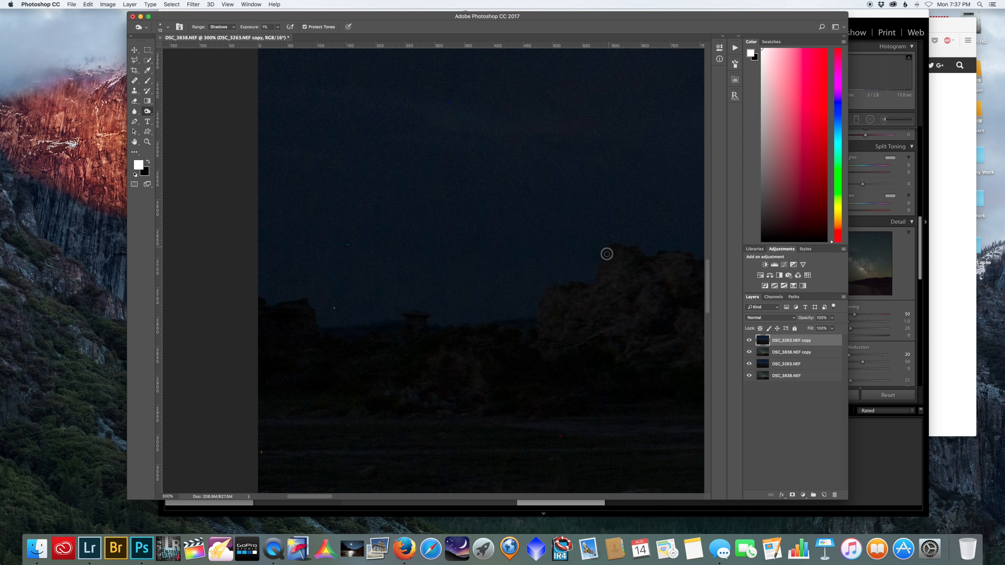
scroll(599, 263, "right", 10)
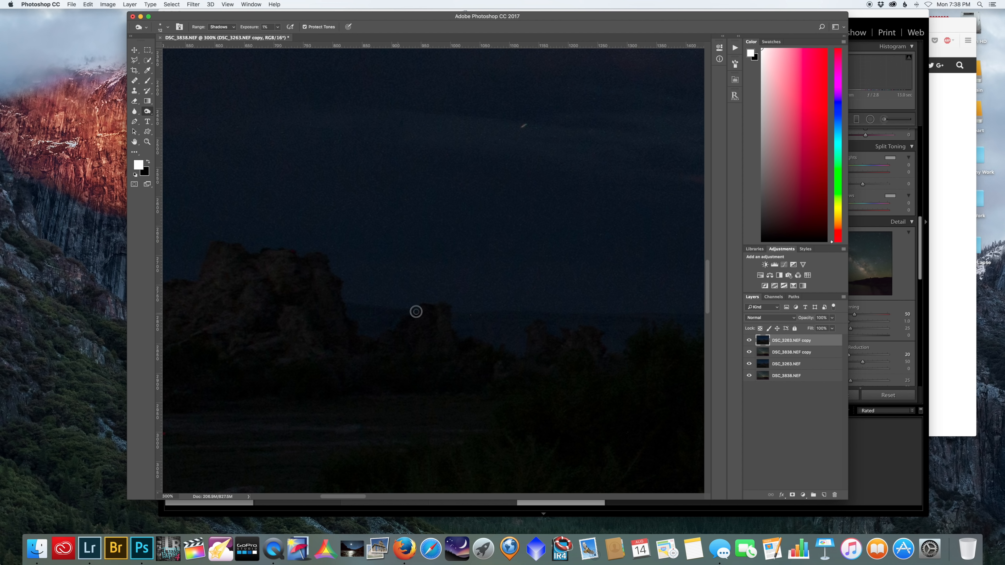
scroll(486, 323, "right", 3)
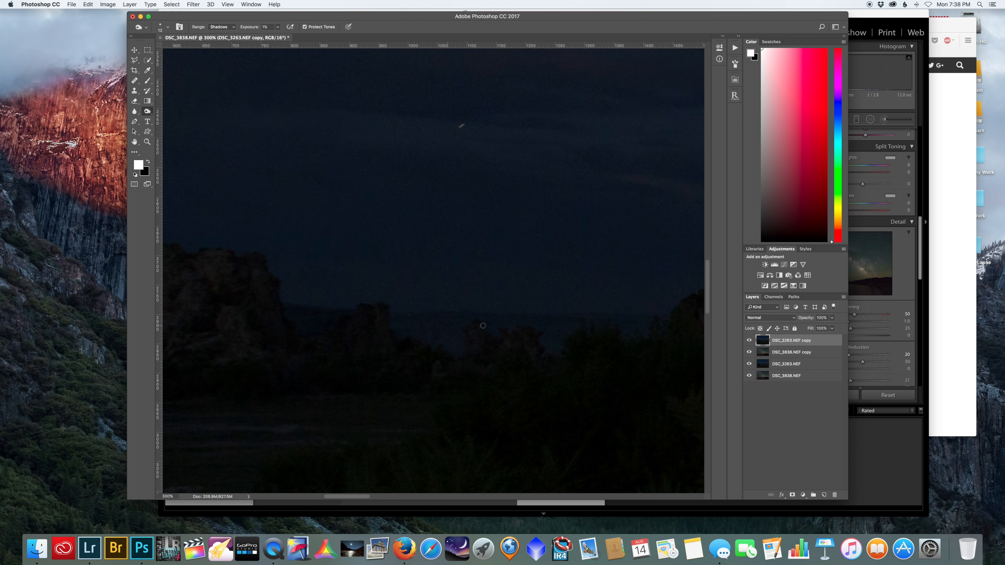
With a harder 37 px brush, continue burning the foreground edge along the horizon towards the tall rock towers
left_click(162, 27)
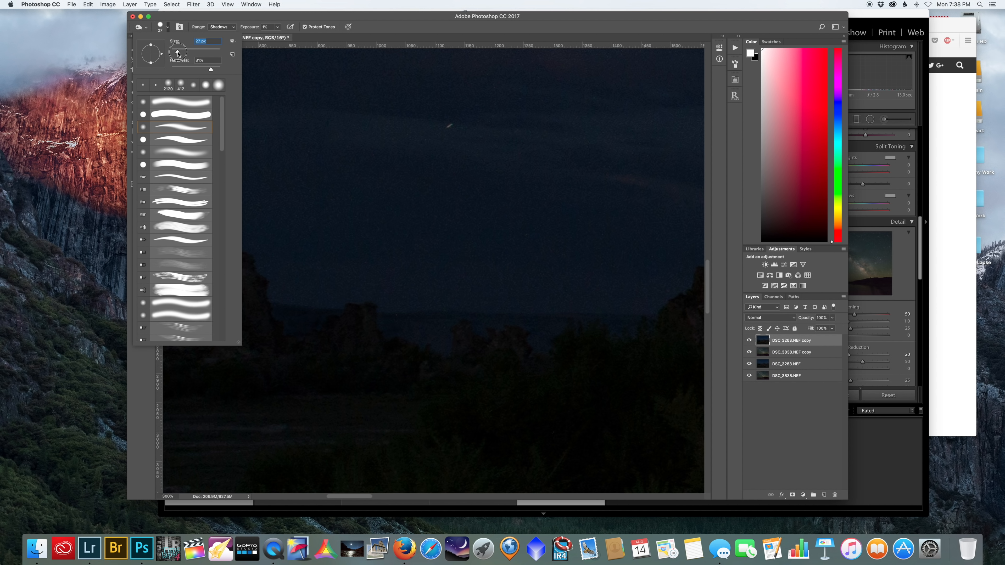
left_click(443, 340)
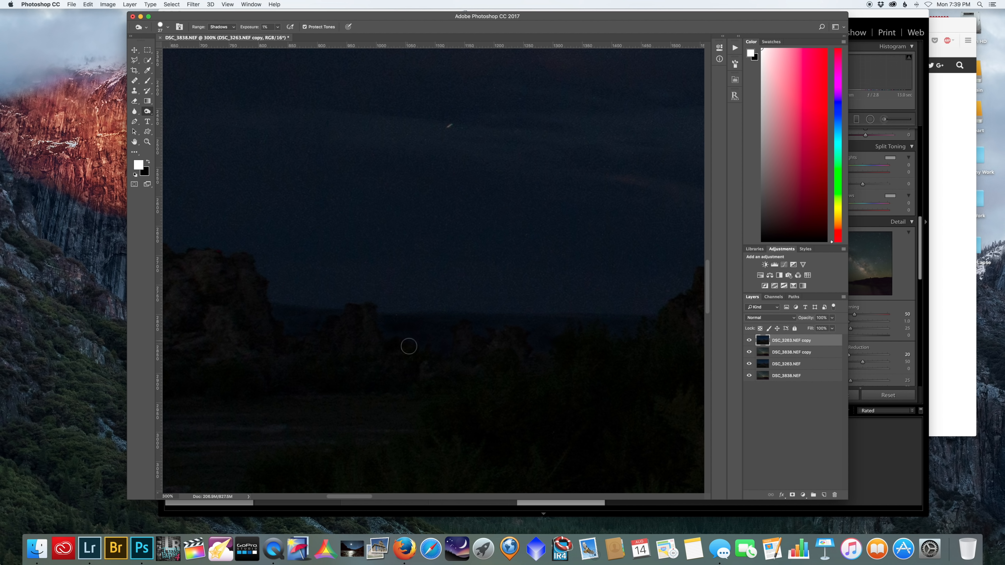
scroll(572, 322, "right", 10)
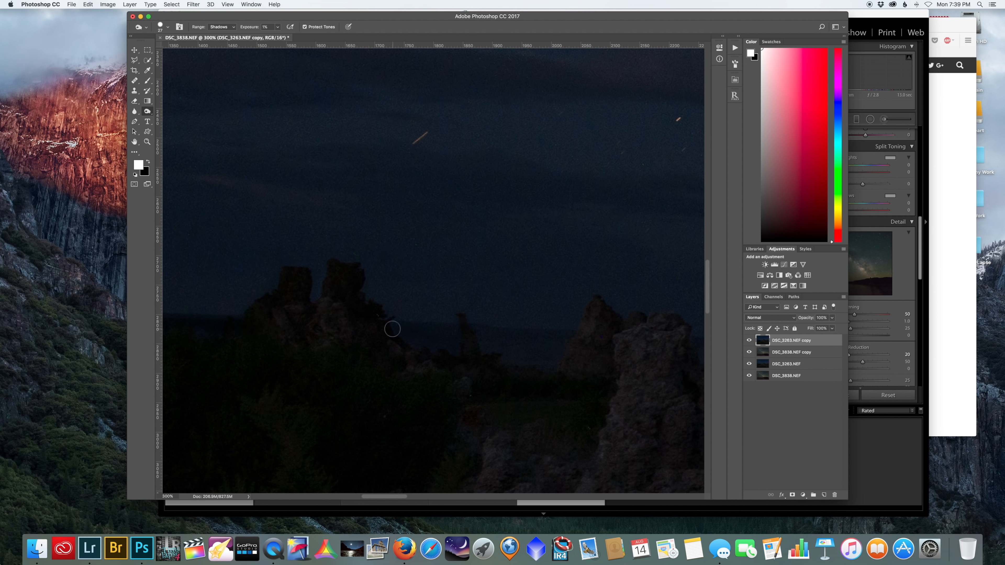
scroll(501, 358, "right", 5)
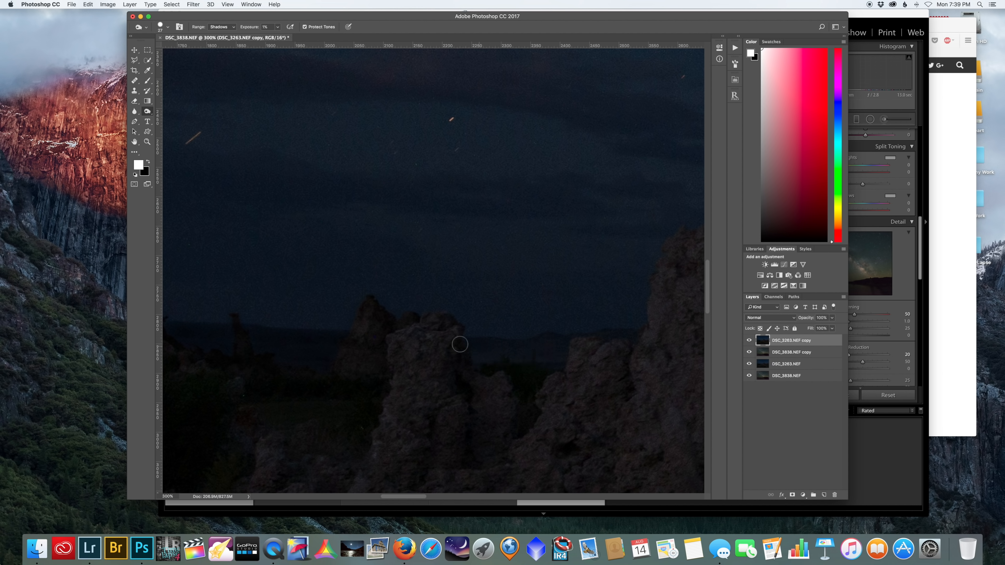
scroll(450, 316, "right", 15)
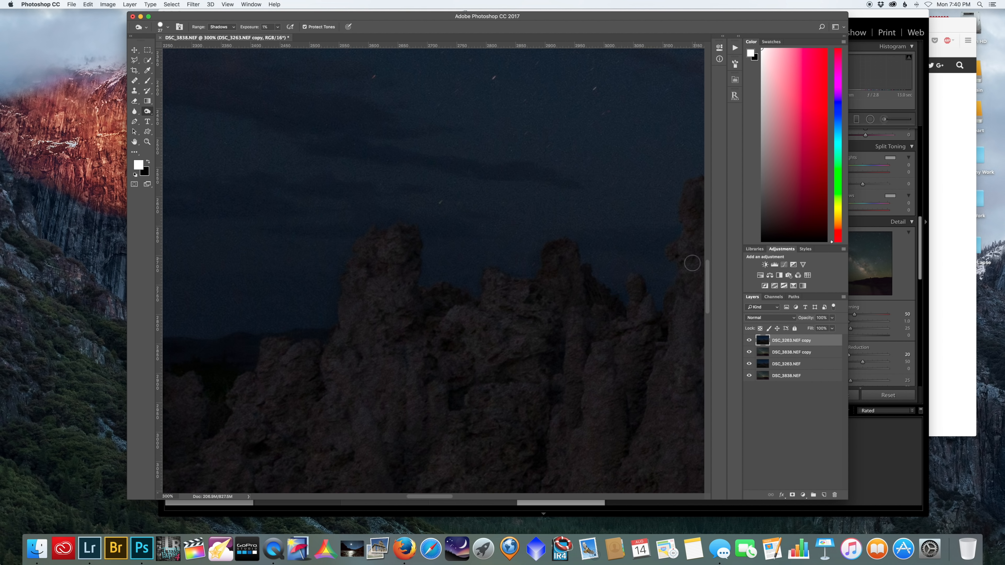
scroll(564, 237, "right", 5)
scroll(563, 237, "up", 5)
scroll(567, 148, "right", 6)
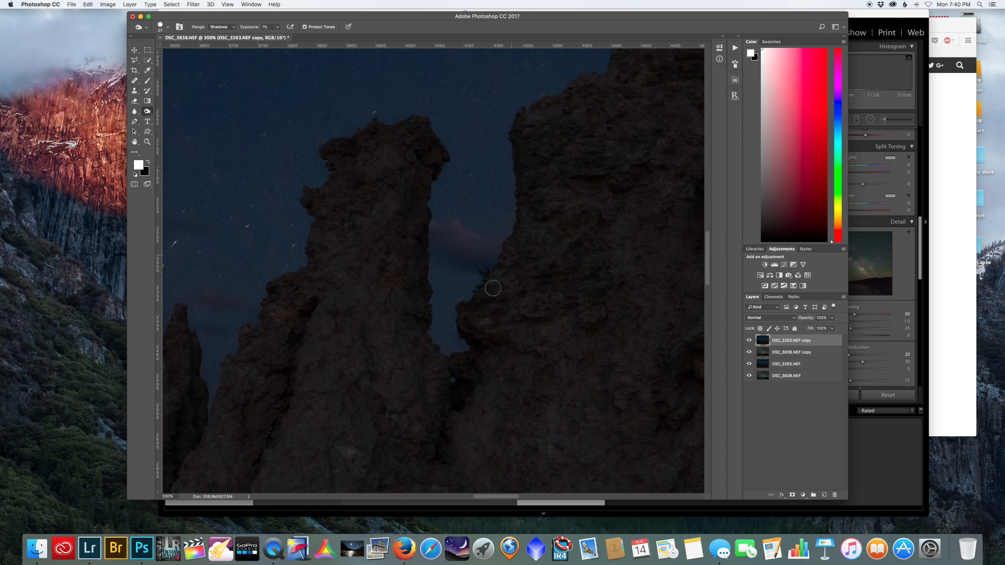
Carry the burning along the rest of the skyline to the distant hills and check the darkened edge at 100%
key("super+minus")
key("super+minus")
left_click_drag(515, 218, 638, 316)
scroll(638, 316, "right", 10)
scroll(608, 359, "up", 3)
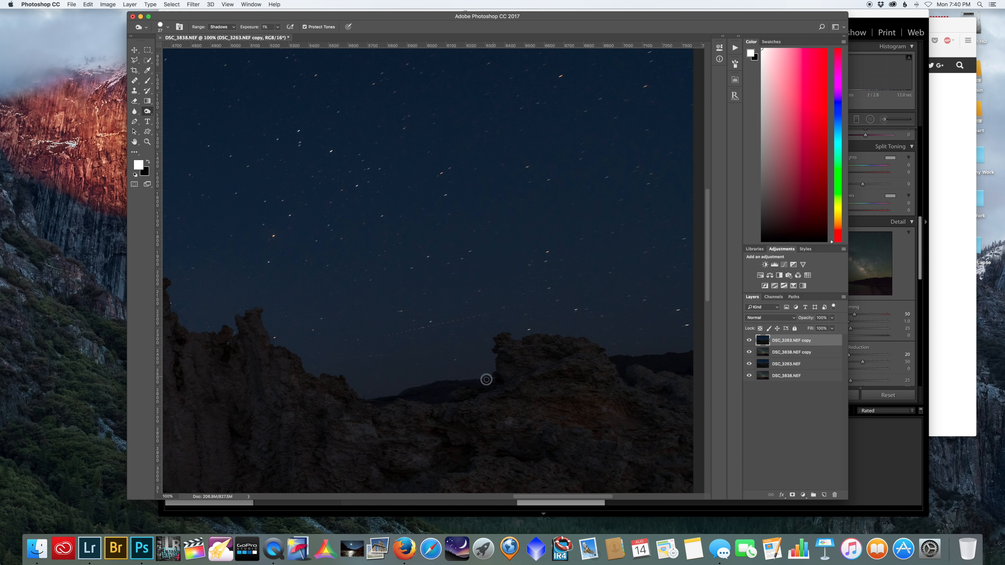
scroll(658, 356, "left", 20)
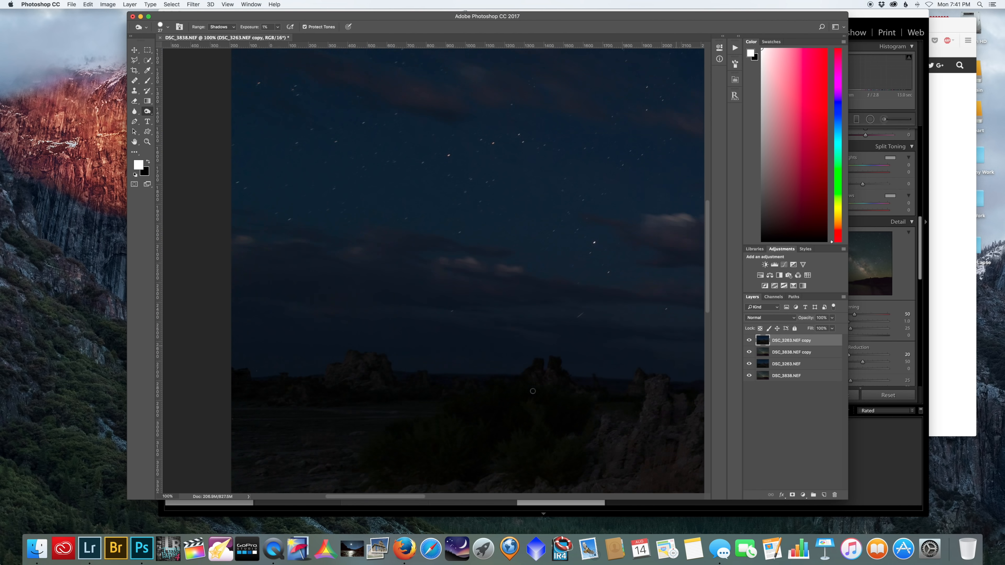
Switch to the Dodge tool with the Highlights range, 6% exposure and a soft 70 px brush for the distant horizon
right_click(152, 116)
left_click(178, 109)
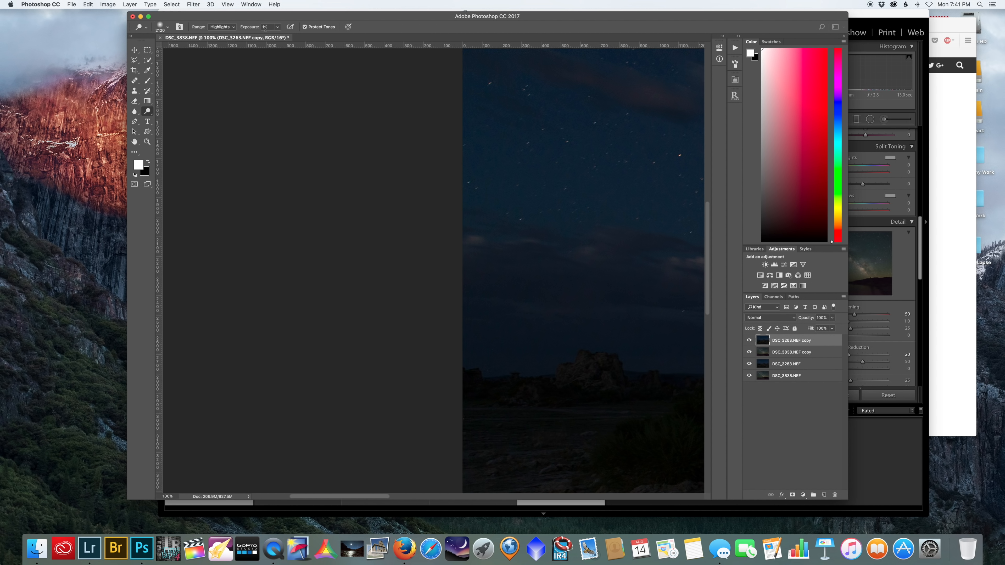
left_click(277, 27)
left_click_drag(278, 39, 281, 38)
left_click(166, 30)
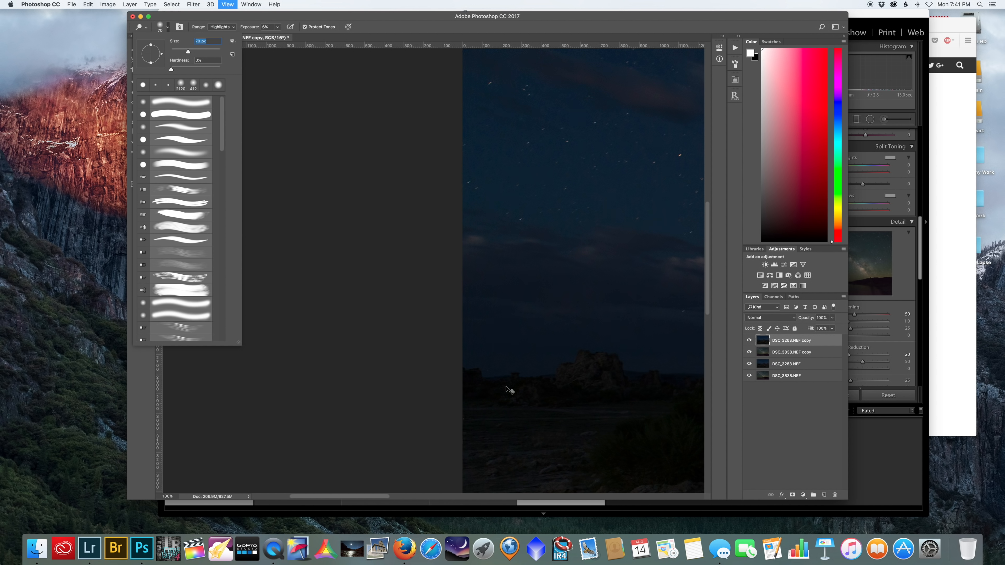
key("super+plus")
key("super+plus")
key("super+plus")
scroll(446, 385, "down", 10)
scroll(446, 386, "right", 8)
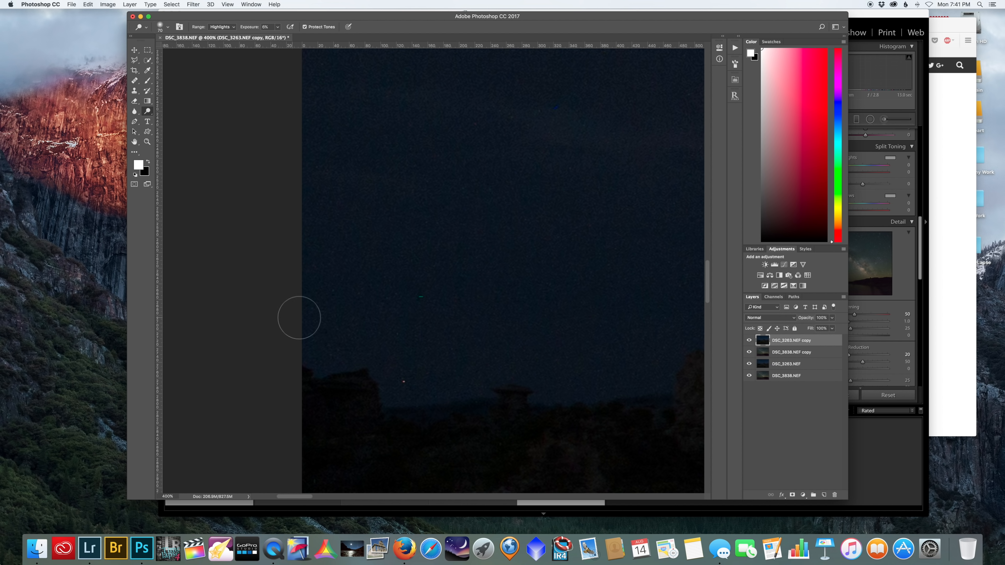
Dodge the sky along the skyline with Midtones at 25% exposure, from the image's edge past the jagged rocks
left_click(276, 27)
left_click_drag(276, 37, 286, 37)
left_click(211, 30)
left_click(221, 19)
scroll(589, 343, "right", 10)
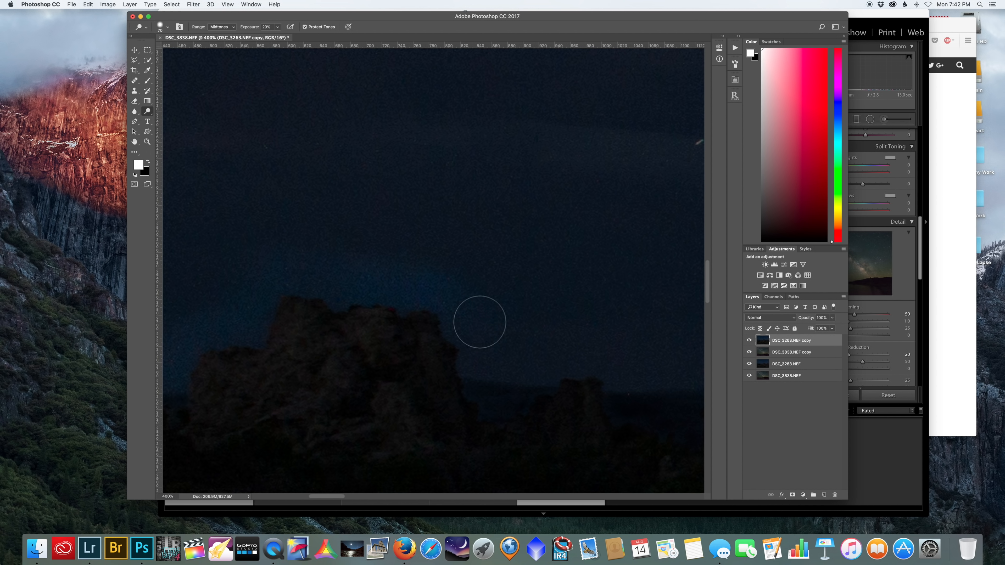
scroll(566, 327, "right", 15)
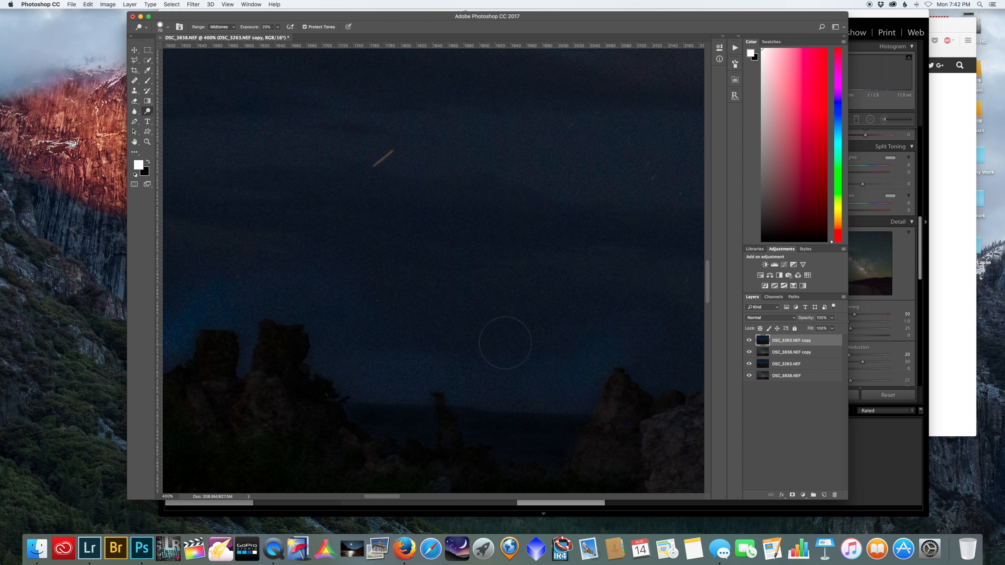
scroll(625, 384, "right", 15)
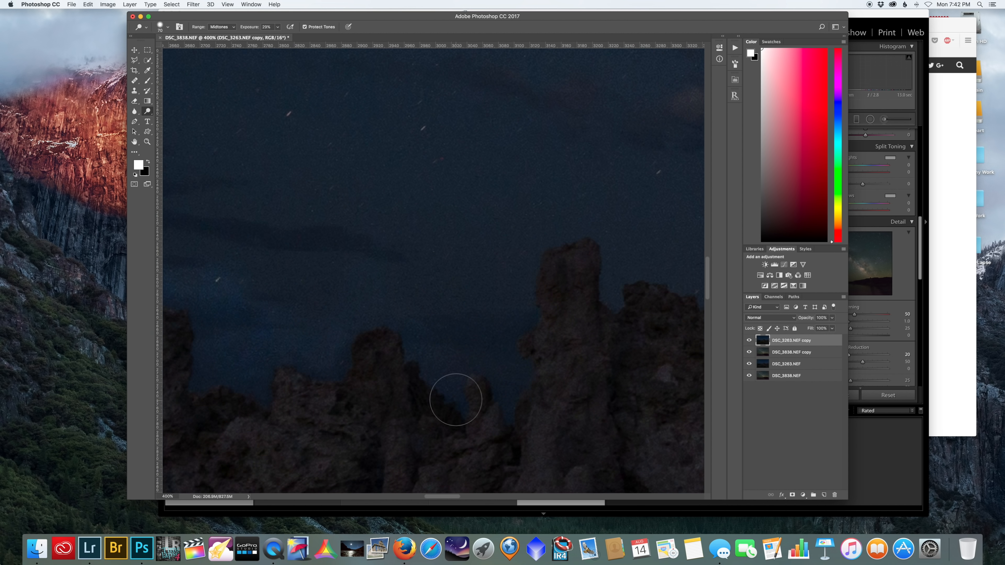
scroll(584, 289, "right", 8)
Lower the Dodge exposure to 14% and lighten the sky around the tall towers and the distant hills
key("super+minus")
key("super+minus")
key("super+minus")
key("6")
key("4")
scroll(666, 184, "right", 10)
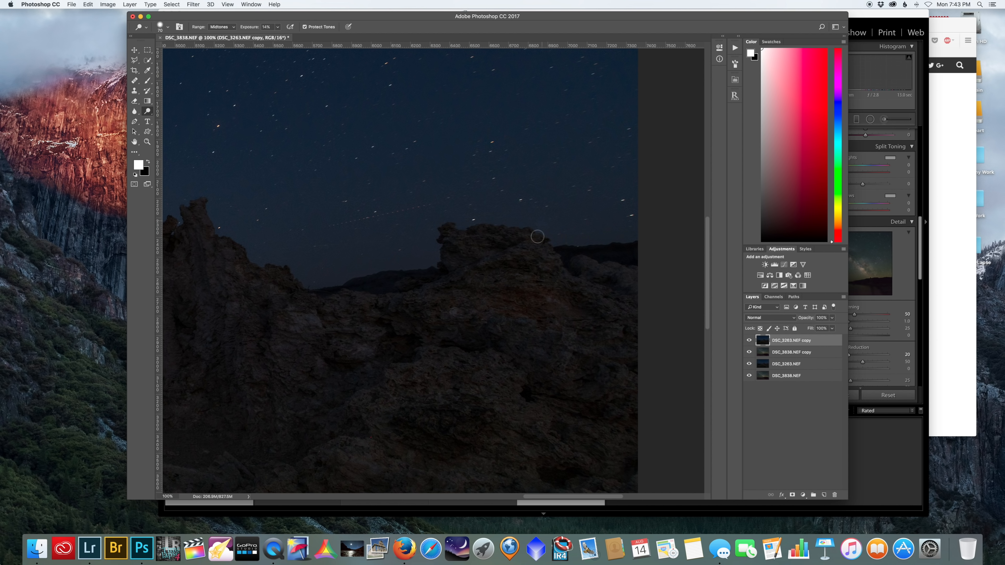
scroll(405, 264, "left", 9)
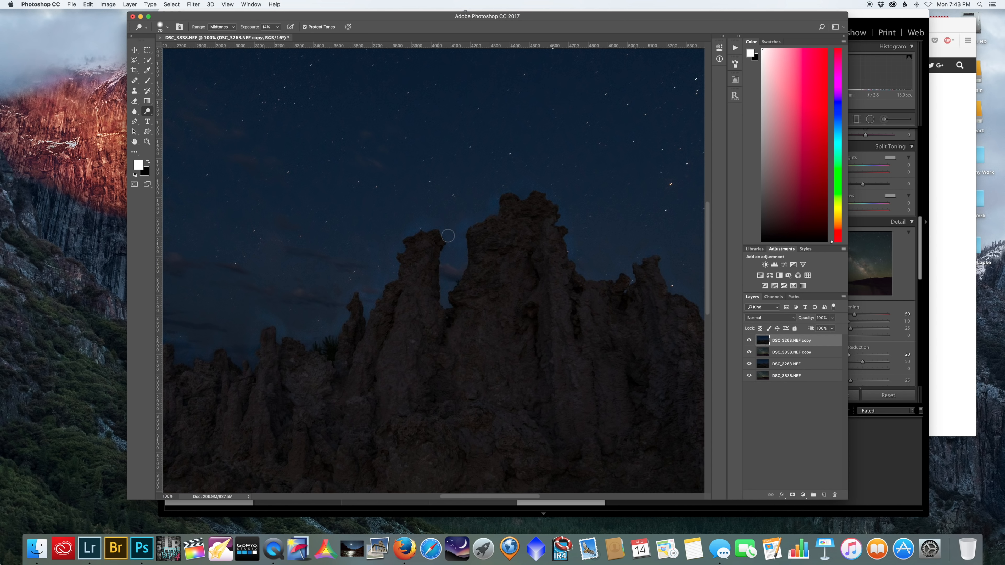
key("super+minus")
key("super+minus")
key("super+minus")
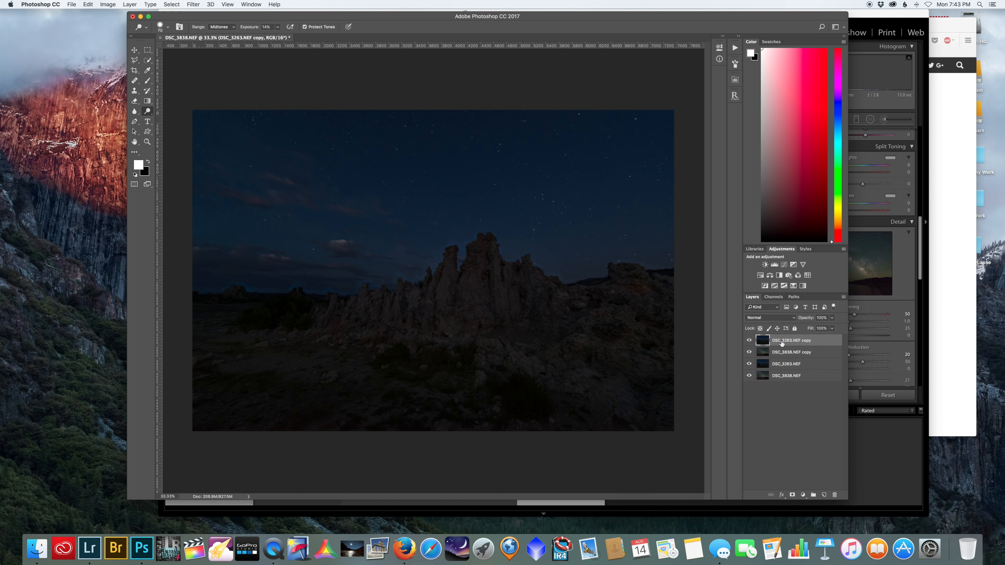
Add a layer mask to DSC_3263.NEF copy and paint the upper sky black with a hard 1760 px brush
left_click(791, 495)
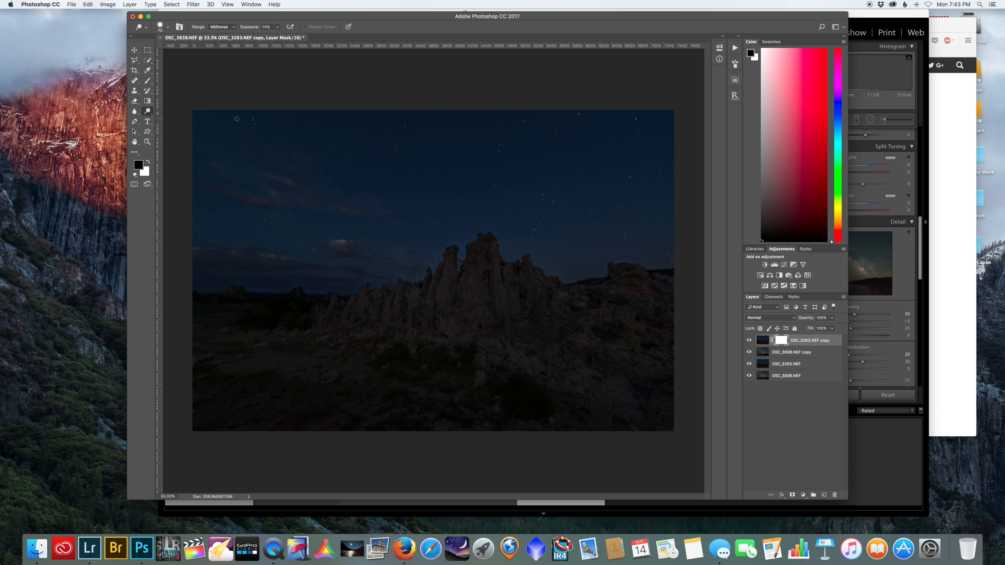
left_click(147, 85)
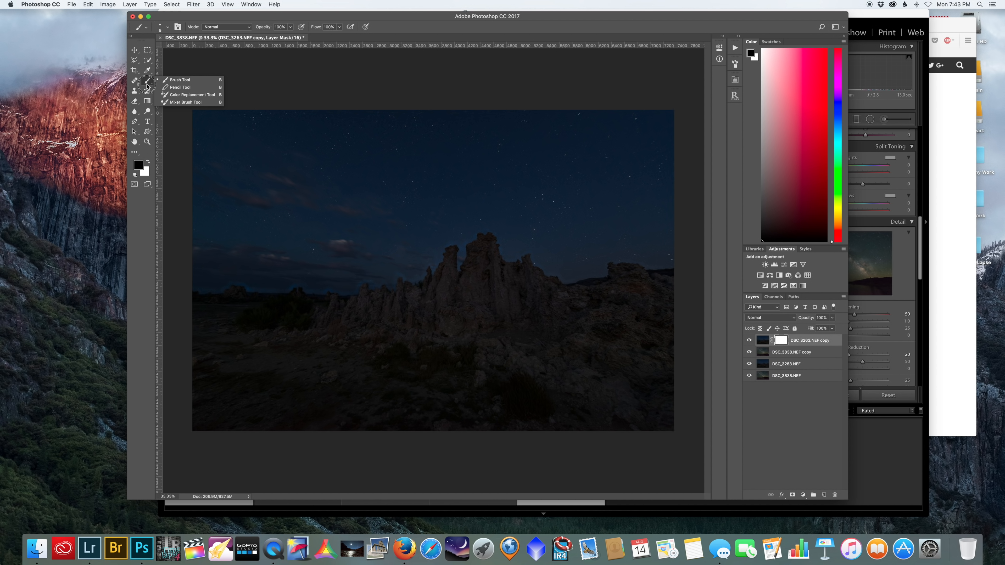
left_click(180, 80)
left_click(168, 26)
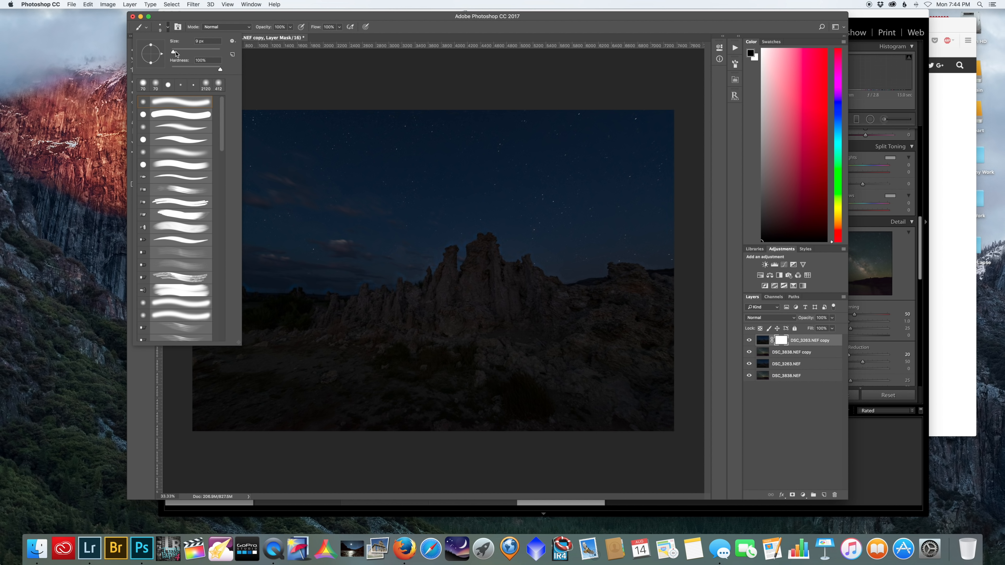
left_click_drag(172, 53, 229, 52)
left_click(221, 70)
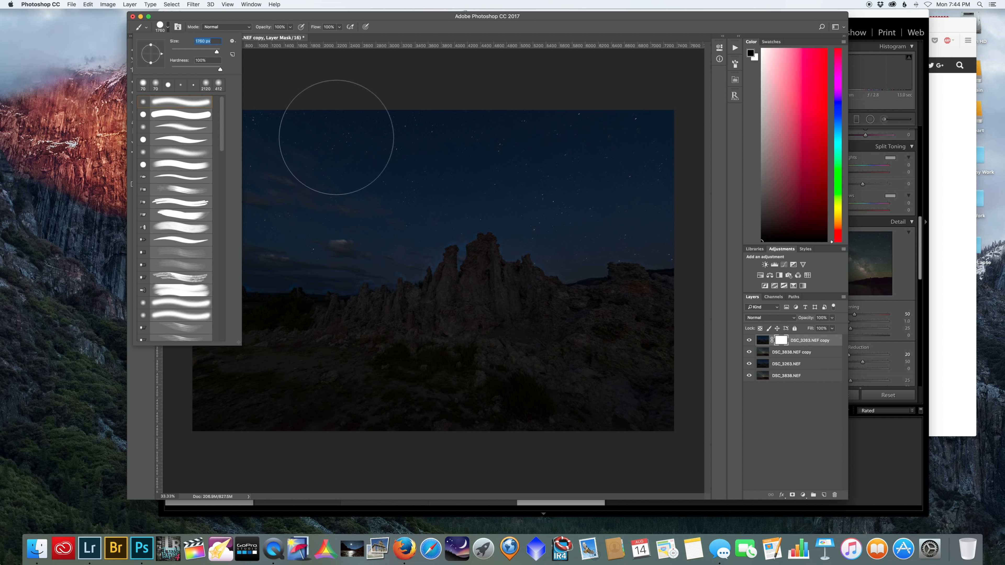
mouse_move(336, 138)
left_mouse_down()
mouse_move(633, 140)
mouse_move(249, 151)
mouse_move(652, 166)
mouse_move(336, 174)
mouse_move(214, 237)
mouse_move(435, 210)
mouse_move(613, 214)
mouse_move(672, 230)
left_mouse_up()
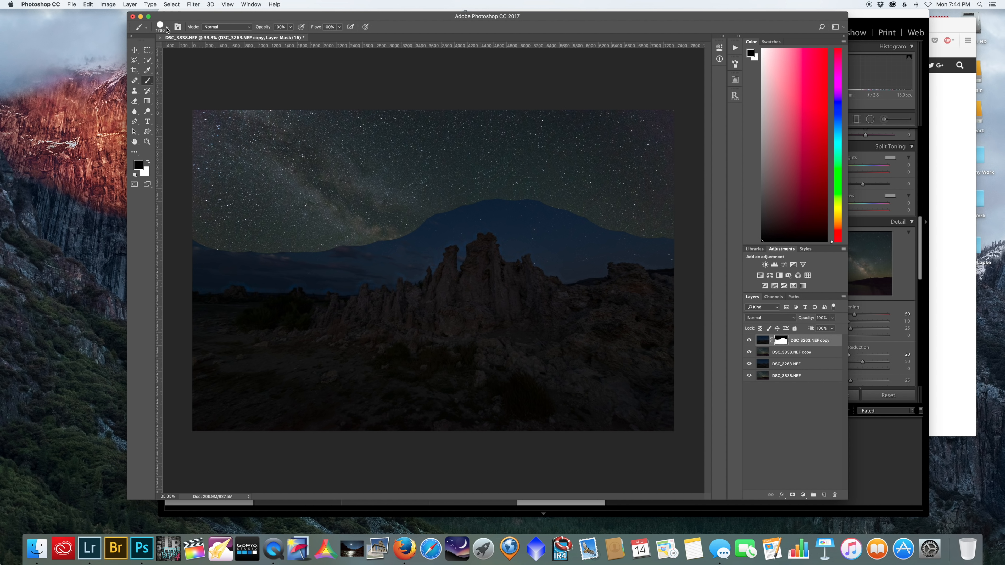
Reduce the brush to 412 px and mask out more of the blue sky nearer the rocks
left_click(166, 29)
left_click_drag(219, 52, 213, 53)
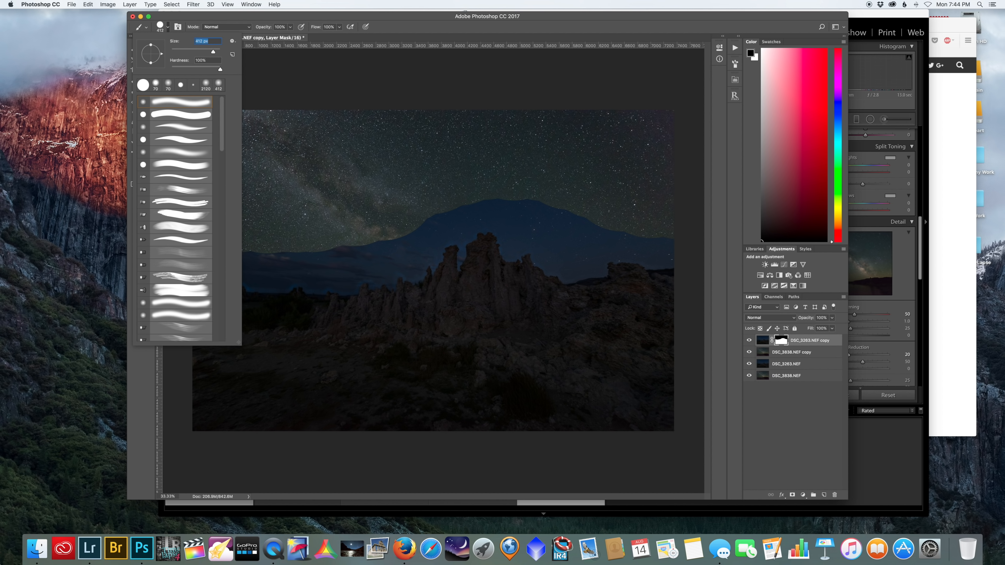
left_click(317, 250)
mouse_move(393, 240)
left_mouse_down()
mouse_move(271, 249)
mouse_move(158, 242)
mouse_move(316, 258)
mouse_move(520, 206)
mouse_move(680, 240)
mouse_move(485, 209)
mouse_move(215, 269)
mouse_move(359, 263)
mouse_move(517, 222)
mouse_move(674, 249)
left_mouse_up()
With progressively smaller brushes, mask out the blue sky closer to the rocks in a close-up view
left_click(168, 27)
left_click_drag(209, 53, 198, 52)
left_click(468, 316)
key("super+plus")
key("super+plus")
key("super+plus")
key("super+plus")
mouse_move(311, 258)
left_mouse_down()
mouse_move(282, 294)
mouse_move(356, 295)
mouse_move(397, 189)
mouse_move(448, 176)
left_mouse_up()
left_click(168, 27)
left_click_drag(198, 52, 186, 52)
mouse_move(419, 224)
left_mouse_down()
mouse_move(432, 262)
mouse_move(476, 176)
left_mouse_up()
Mask out the remaining blue sky along the low horizon, from the image's edge past the distant rocks and bushes
scroll(476, 176, "left", 20)
mouse_move(421, 291)
left_mouse_down()
mouse_move(286, 332)
mouse_move(443, 290)
mouse_move(573, 303)
left_mouse_up()
scroll(573, 303, "right", 10)
left_click_drag(456, 332, 374, 296)
scroll(622, 301, "right", 10)
mouse_move(447, 273)
left_mouse_down()
mouse_move(514, 291)
mouse_move(622, 267)
mouse_move(629, 301)
left_mouse_up()
left_click(148, 161)
left_click(148, 161)
scroll(629, 297, "right", 12)
mouse_move(416, 273)
left_mouse_down()
mouse_move(425, 294)
mouse_move(604, 304)
left_mouse_up()
Restore a spot on the horizon in white and continue masking out the sky up to the first jagged rock
scroll(554, 297, "right", 10)
key("x")
left_click(357, 309)
key("x")
left_click_drag(372, 283, 516, 248)
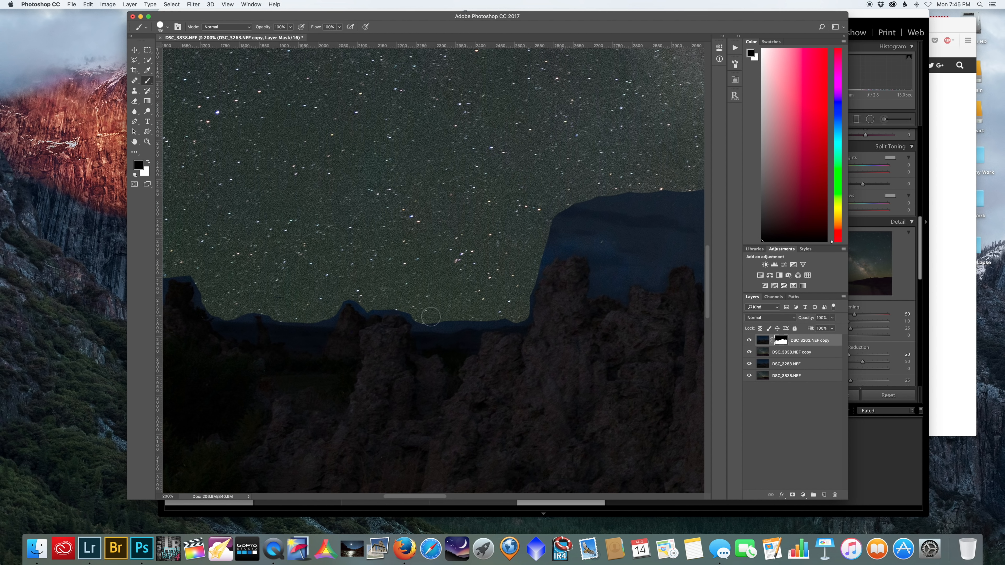
left_click_drag(431, 317, 508, 312)
left_click(506, 286)
scroll(507, 283, "right", 10)
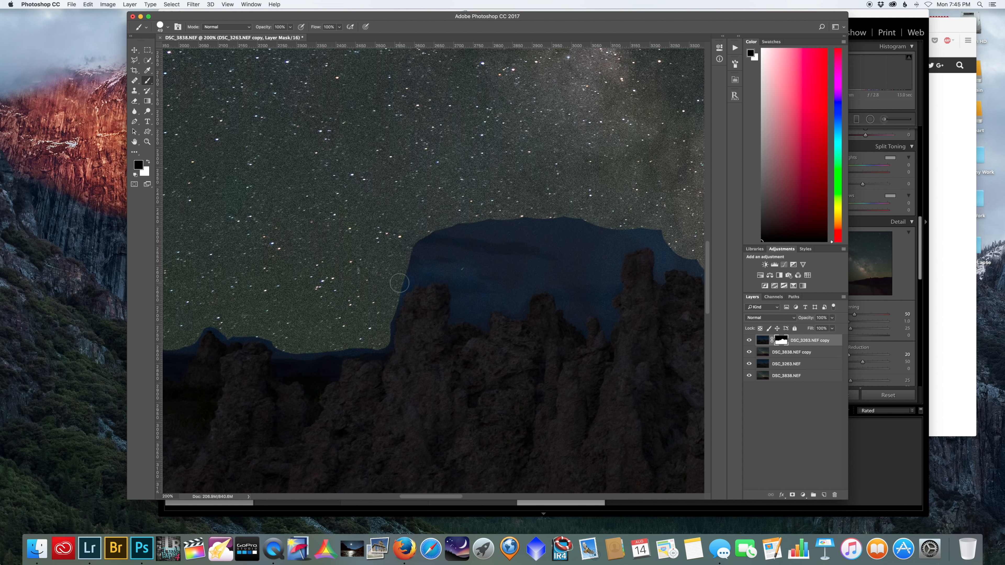
Mask out the blue sky above and between the jagged rocks leading towards the tall towers
mouse_move(417, 271)
left_mouse_down()
mouse_move(474, 292)
mouse_move(461, 309)
mouse_move(466, 273)
mouse_move(467, 315)
mouse_move(486, 303)
mouse_move(515, 307)
mouse_move(490, 283)
mouse_move(534, 281)
mouse_move(522, 303)
mouse_move(526, 295)
mouse_move(541, 319)
mouse_move(544, 303)
mouse_move(535, 319)
mouse_move(536, 311)
left_mouse_up()
left_click(148, 161)
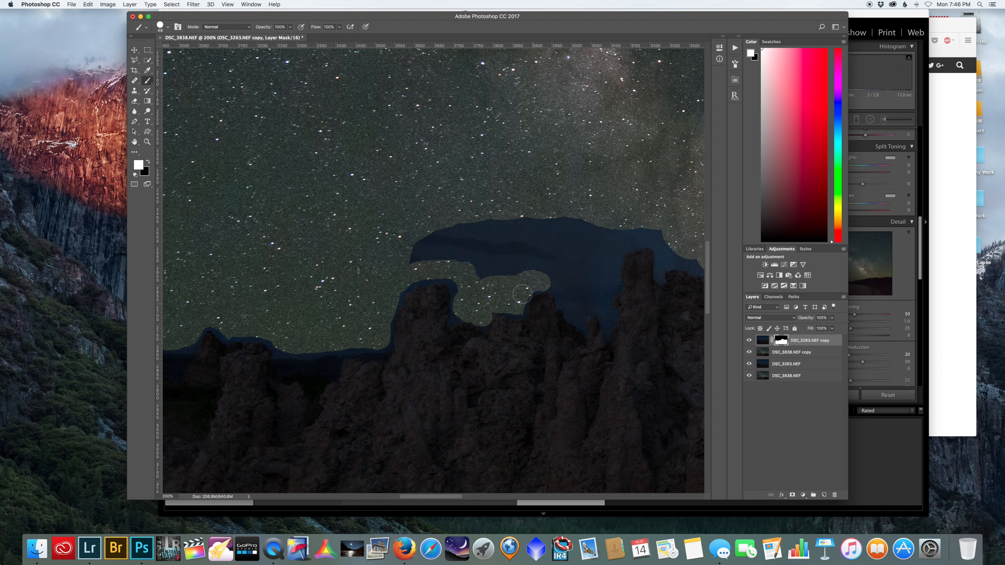
left_click(149, 162)
mouse_move(511, 220)
left_mouse_down()
mouse_move(489, 220)
mouse_move(372, 253)
mouse_move(528, 272)
mouse_move(569, 292)
mouse_move(573, 308)
mouse_move(595, 304)
mouse_move(613, 226)
mouse_move(595, 279)
mouse_move(555, 276)
mouse_move(565, 249)
mouse_move(604, 230)
mouse_move(549, 217)
mouse_move(531, 229)
mouse_move(592, 212)
mouse_move(476, 246)
mouse_move(575, 269)
left_mouse_up()
scroll(575, 269, "right", 10)
left_click_drag(460, 271, 398, 241)
With a finer brush, mask out the sky around the tall tower and in the narrow gap beside the tallest one
left_click(167, 27)
left_click_drag(158, 52, 149, 51)
scroll(578, 224, "right", 5)
scroll(578, 224, "up", 5)
mouse_move(517, 230)
left_mouse_down()
mouse_move(600, 161)
mouse_move(574, 174)
left_mouse_up()
scroll(600, 162, "right", 10)
mouse_move(396, 170)
left_mouse_down()
mouse_move(426, 310)
mouse_move(460, 254)
mouse_move(451, 150)
left_mouse_up()
left_click(168, 27)
left_click_drag(149, 52, 159, 52)
mouse_move(423, 158)
left_mouse_down()
mouse_move(514, 114)
mouse_move(513, 127)
left_mouse_up()
Readjust the brush size, check the mask overlay and mask out the sky beside the tallest tower
key("bracketright")
scroll(488, 140, "right", 7)
scroll(488, 141, "right", 7)
key("backslash")
key("backslash")
key("bracketright")
key("bracketright")
key("bracketleft")
key("bracketleft")
key("bracketleft")
mouse_move(487, 99)
left_mouse_down()
mouse_move(442, 97)
mouse_move(538, 163)
mouse_move(494, 119)
mouse_move(516, 203)
mouse_move(449, 98)
mouse_move(433, 92)
mouse_move(519, 165)
left_mouse_up()
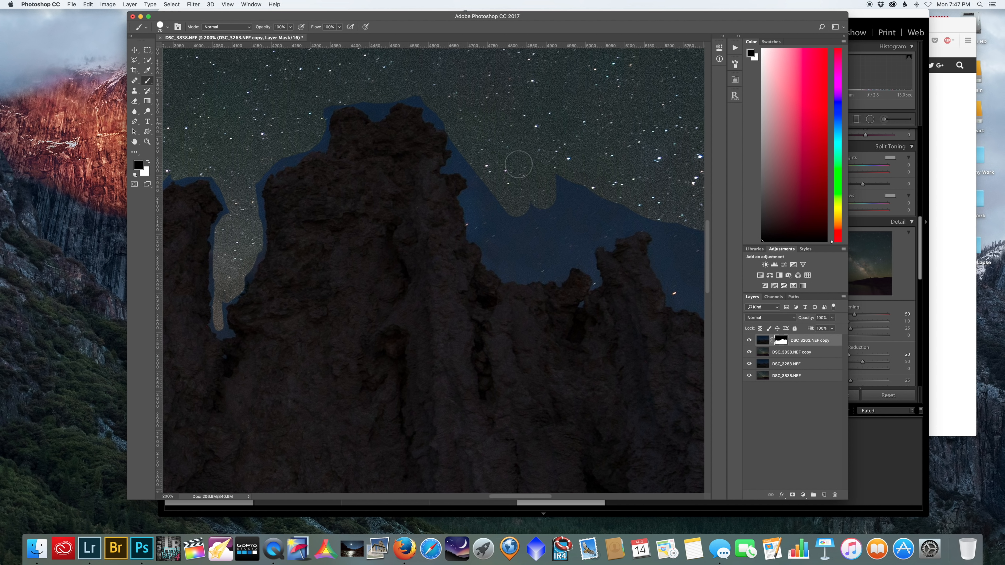
Continue masking out the blue sky down the rocky slope beyond the tallest tower, adapting the brush size
left_click(168, 27)
left_click(166, 27)
key("bracketleft")
mouse_move(520, 202)
left_mouse_down()
mouse_move(514, 227)
mouse_move(477, 172)
mouse_move(499, 236)
mouse_move(531, 247)
mouse_move(571, 174)
mouse_move(543, 257)
mouse_move(504, 164)
mouse_move(609, 212)
left_mouse_up()
key("bracketright")
key("bracketright")
scroll(570, 213, "right", 5)
mouse_move(458, 224)
left_mouse_down()
mouse_move(477, 281)
mouse_move(538, 282)
left_mouse_up()
scroll(542, 292, "right", 2)
scroll(542, 292, "down", 1)
Mask out the remaining sky above the far hills to the image's edge and check the whole composite
mouse_move(451, 253)
left_mouse_down()
mouse_move(496, 270)
mouse_move(578, 238)
mouse_move(590, 253)
left_mouse_up()
scroll(590, 252, "right", 5)
mouse_move(390, 336)
left_mouse_down()
mouse_move(525, 318)
mouse_move(504, 297)
mouse_move(434, 277)
mouse_move(367, 319)
left_mouse_up()
scroll(367, 319, "right", 9)
mouse_move(313, 194)
left_mouse_down()
mouse_move(356, 224)
mouse_move(573, 237)
left_mouse_up()
scroll(573, 236, "right", 1)
left_click_drag(554, 247, 609, 244)
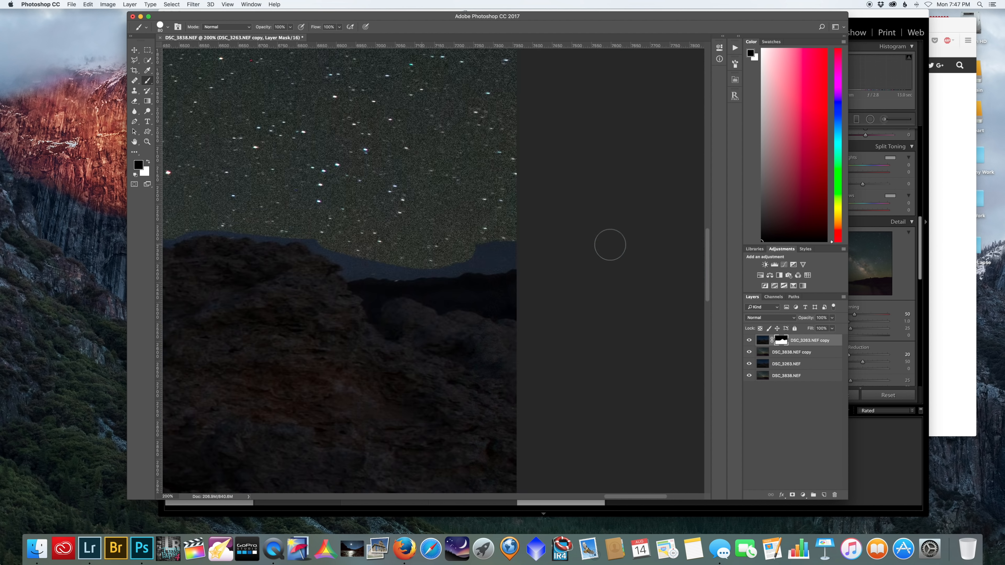
key("super+minus")
key("super+minus")
key("super+minus")
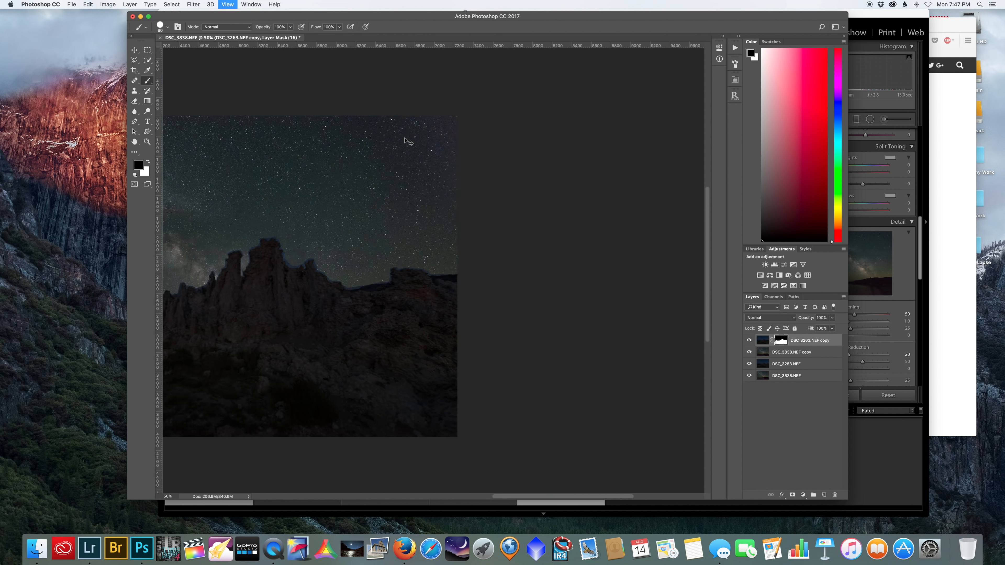
key("super+minus")
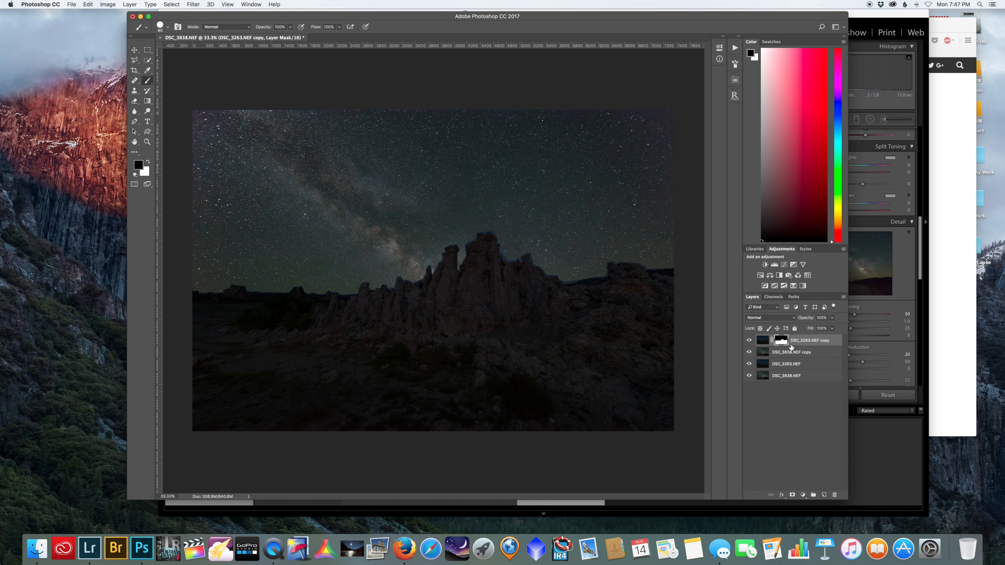
Open the layer mask in Select and Mask and set Feather to 0.4 px, Contrast to 25% and Shift Edge to -15%
right_click(783, 343)
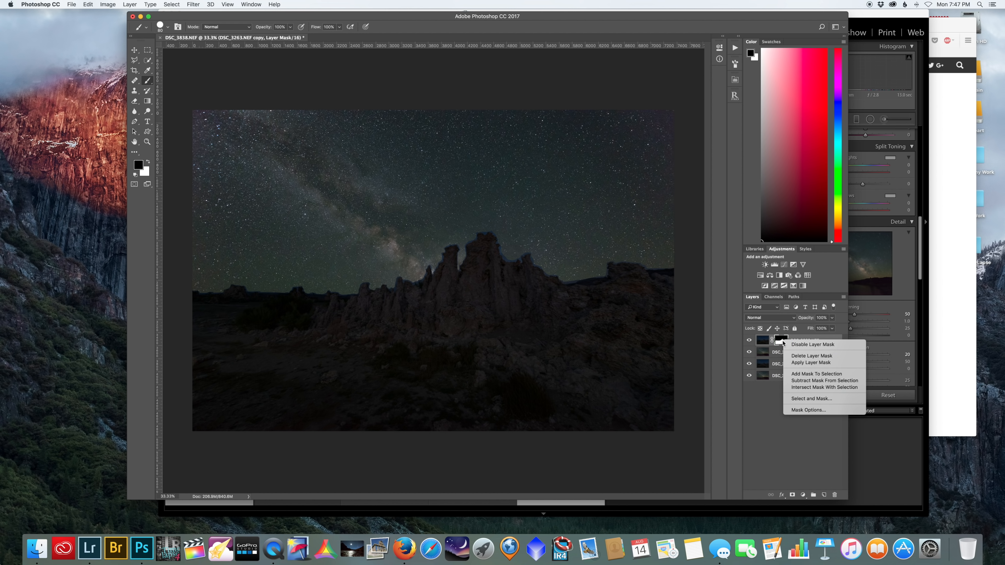
left_click(811, 399)
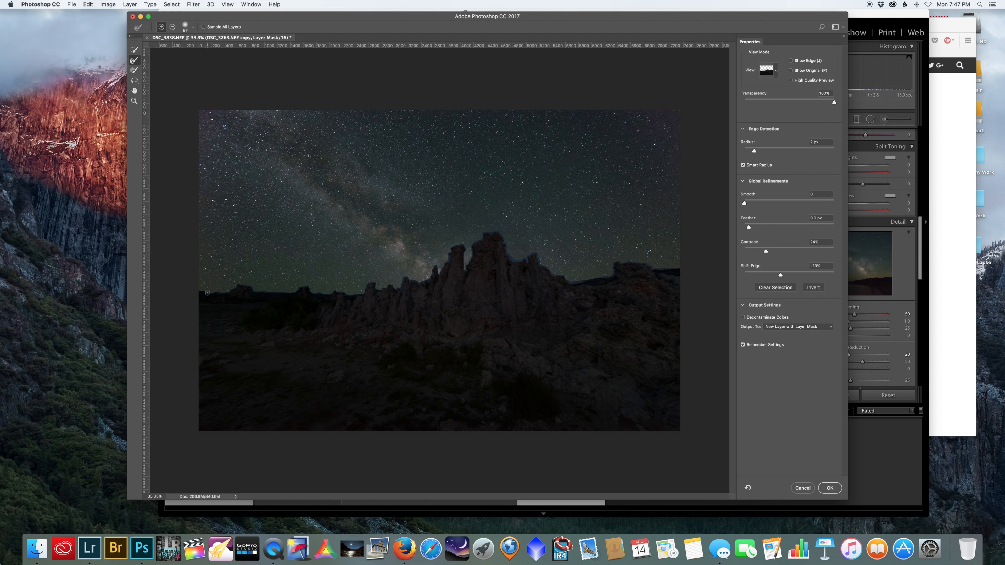
key("super+1")
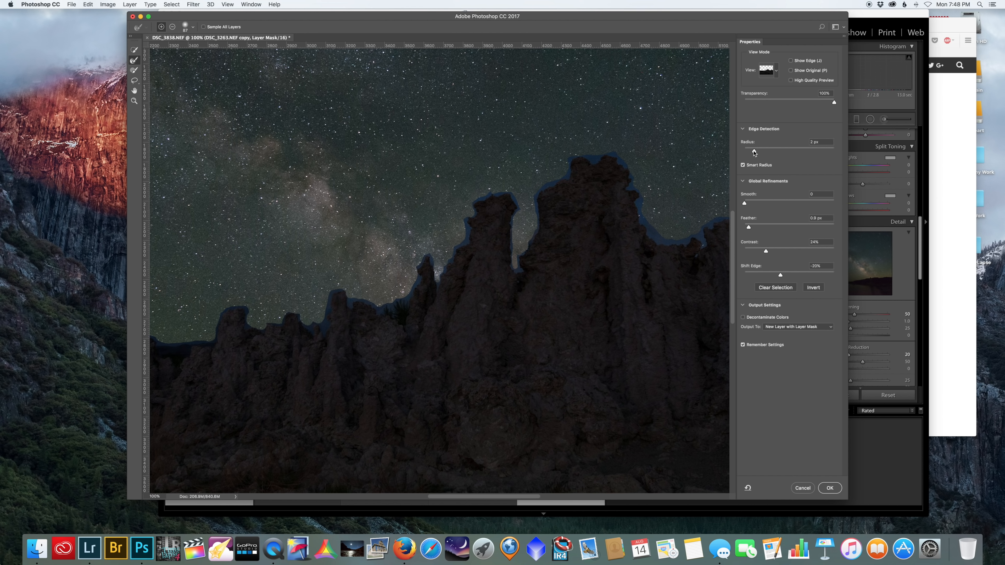
left_click(766, 252)
left_click_drag(748, 229, 746, 228)
left_click_drag(780, 278, 780, 276)
scroll(435, 258, "left", 15)
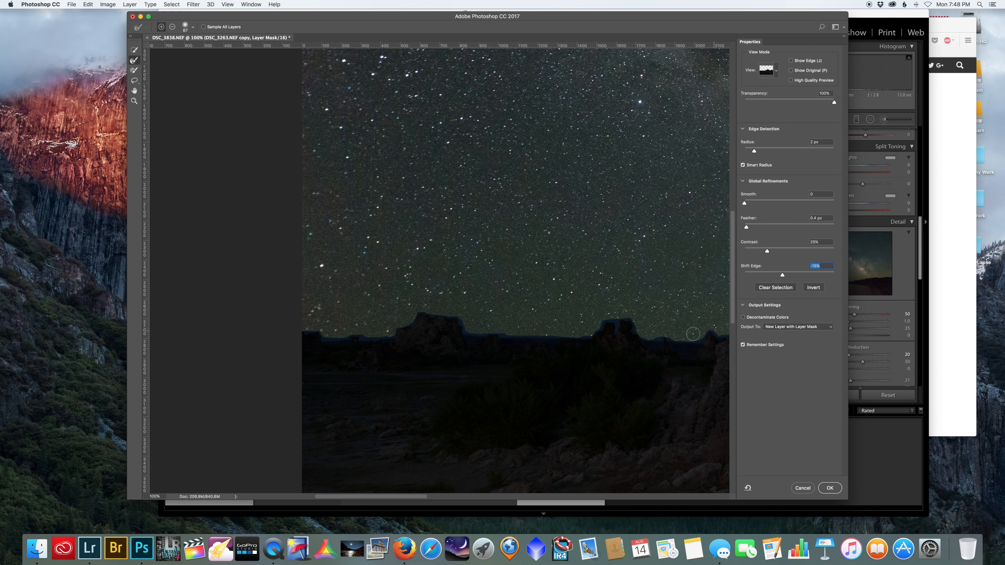
Brush the Refine Edge tool along the skyline, over the horizon, rock towers and far hills, to remove the blue fringe
scroll(712, 331, "right", 10)
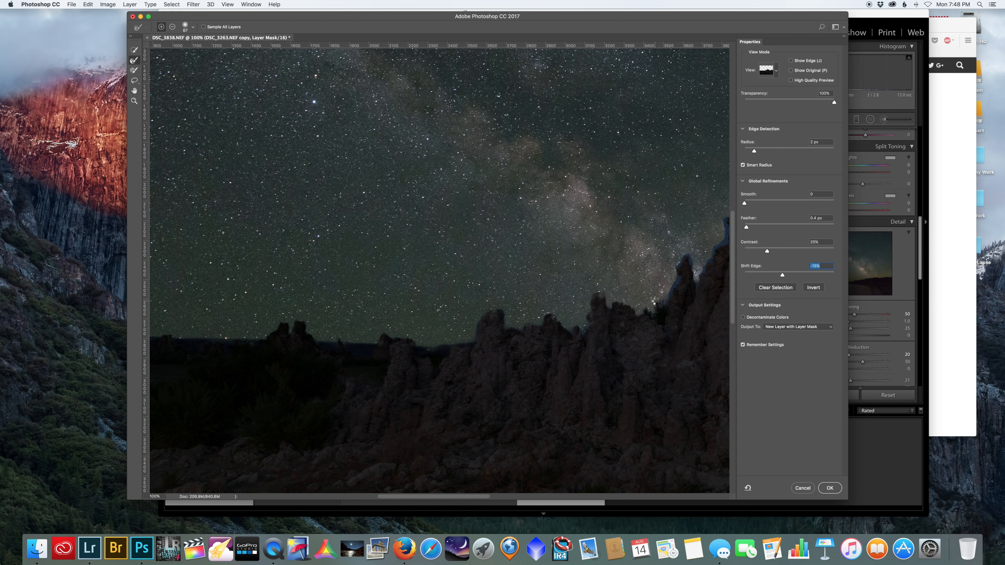
scroll(584, 321, "right", 10)
scroll(583, 320, "up", 5)
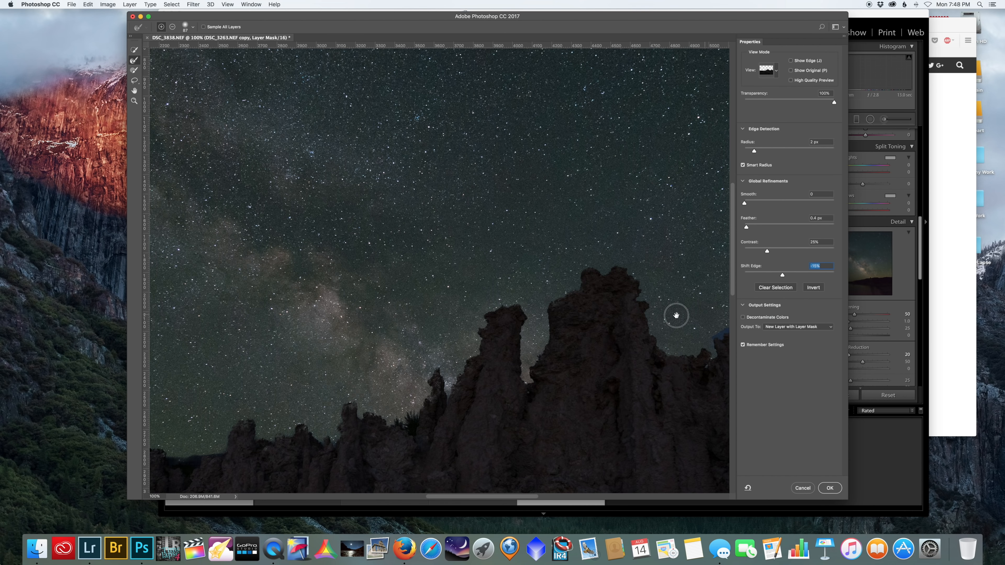
left_click_drag(675, 312, 327, 211)
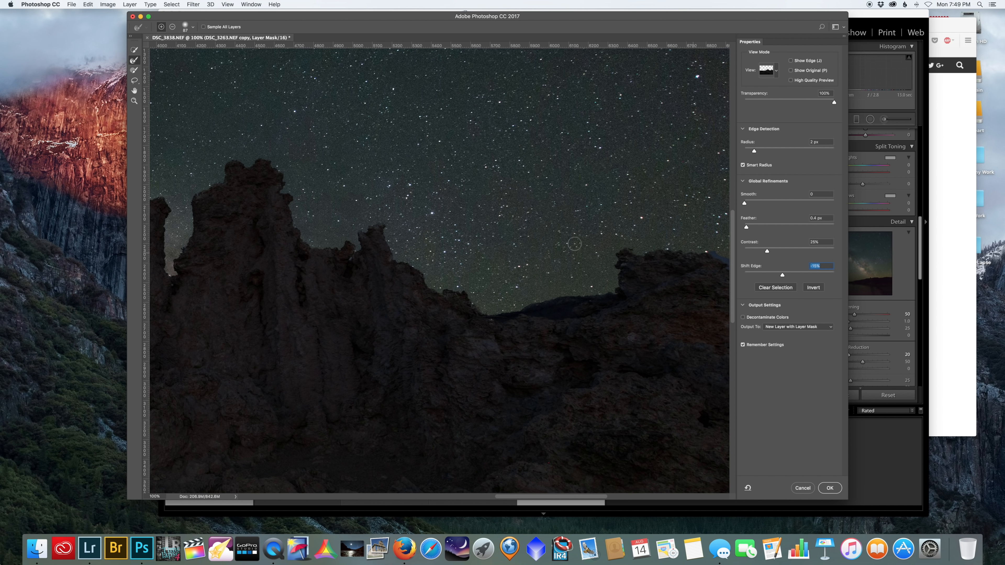
left_click_drag(608, 251, 396, 247)
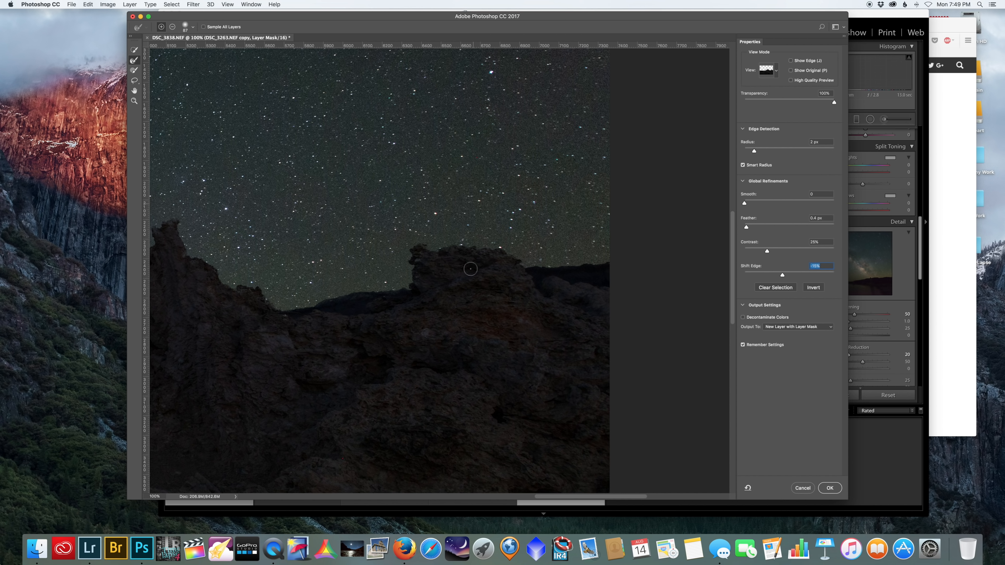
Set Shift Edge to about -6% while checking the mask's edge from the distant horizon to the rock towers
left_click(783, 276)
left_click_drag(276, 325, 686, 304)
left_click_drag(241, 332, 573, 332)
left_click_drag(376, 339, 545, 341)
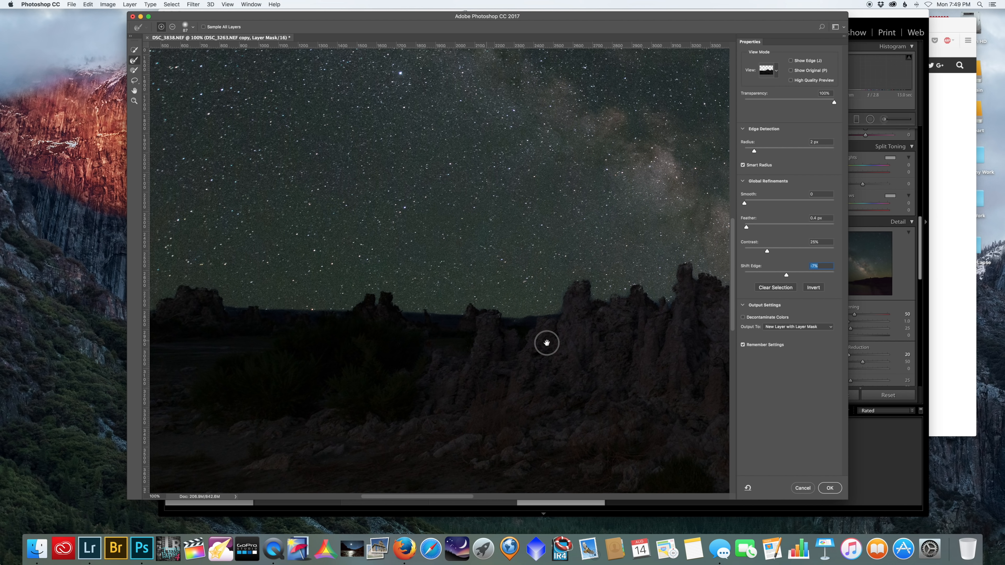
left_click_drag(308, 332, 404, 332)
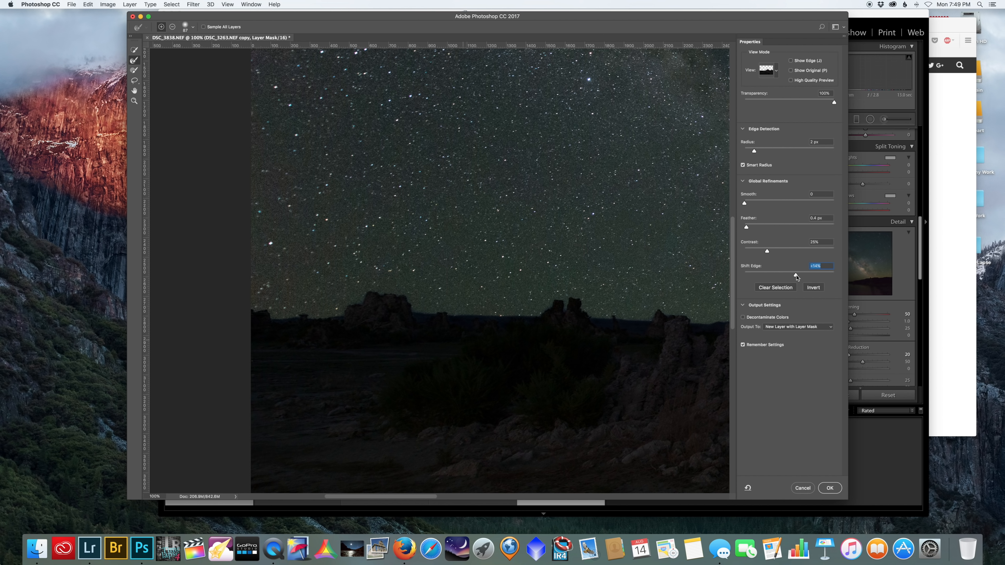
left_click_drag(796, 276, 794, 275)
left_click_drag(794, 275, 792, 275)
left_click_drag(628, 361, 298, 296)
left_click_drag(554, 281, 471, 332)
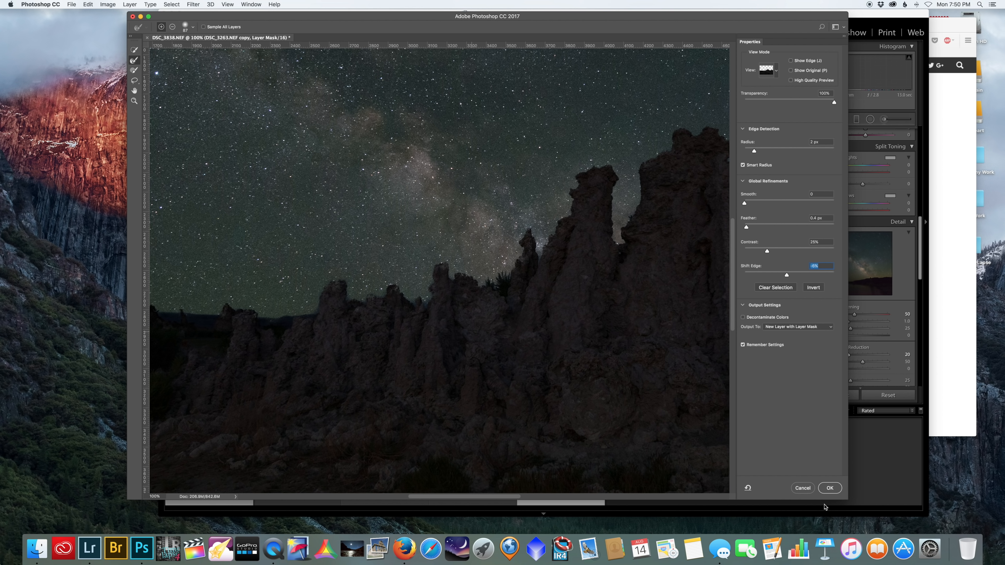
Output the refined mask as a new layer with layer mask and select the image of the previous DSC_3263.NEF copy
left_click(831, 489)
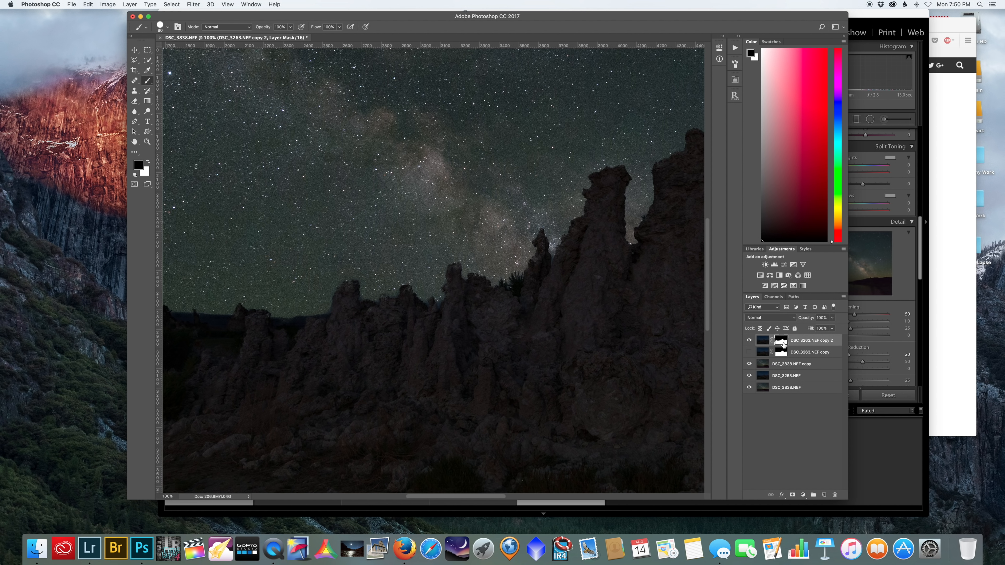
left_click(763, 352)
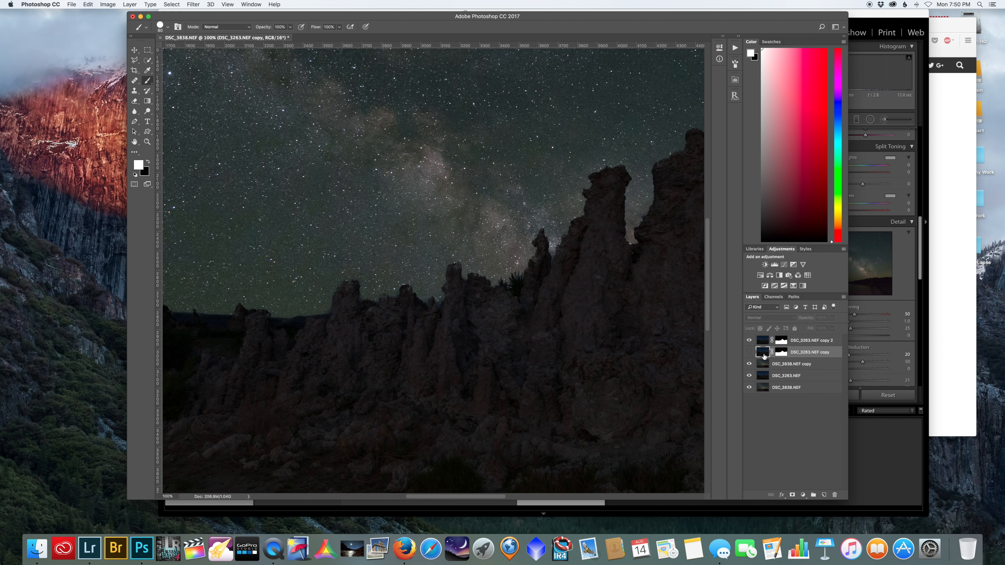
Delete the hidden DSC_3263.NEF copy layer and target the layer mask of DSC_3263.NEF copy 2 for painting
left_click_drag(765, 356, 839, 500)
left_click_drag(838, 498, 836, 496)
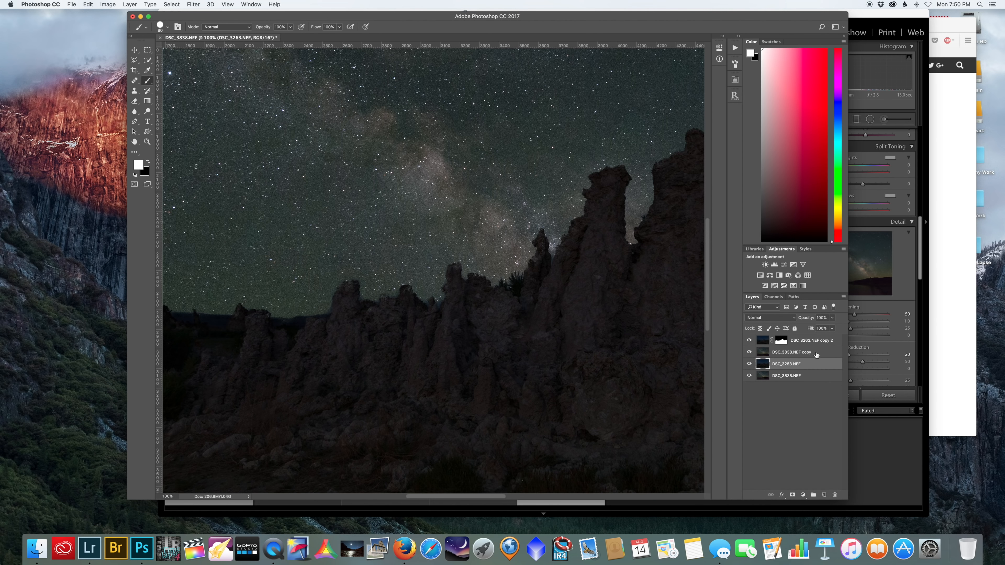
left_click(780, 344)
key("x")
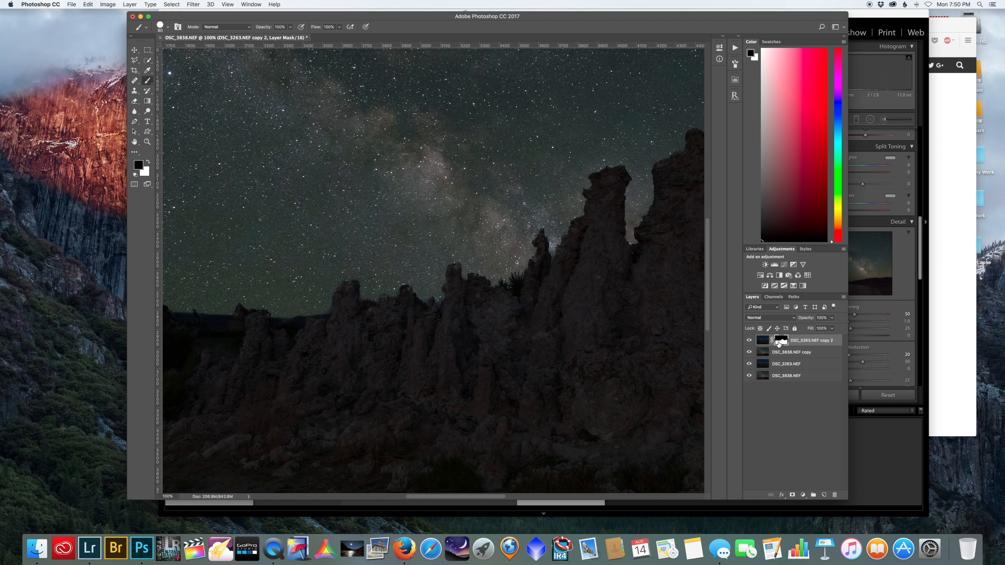
Display the layer mask as a red overlay to inspect the skyline at the picture's far left
key("backslash")
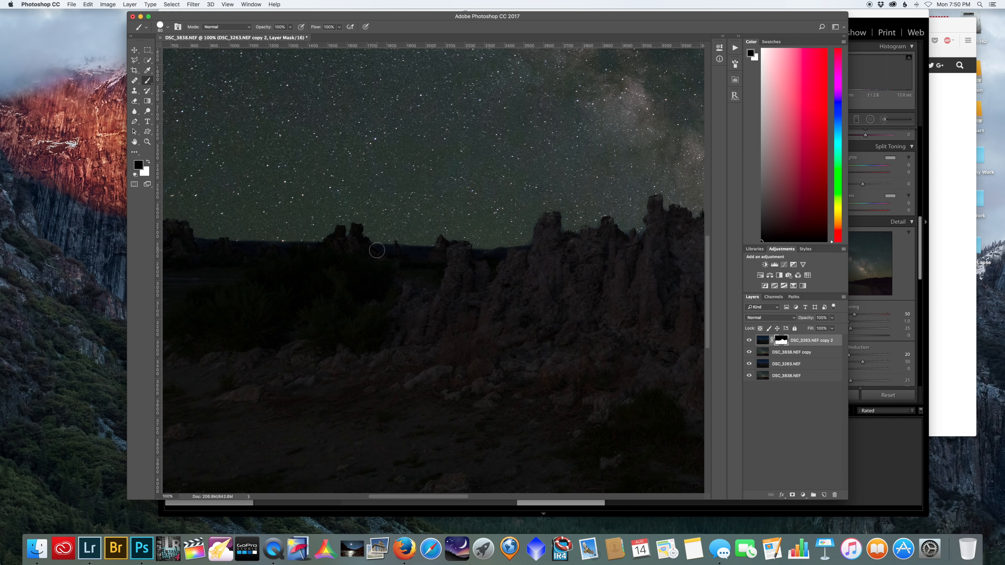
key("backslash")
scroll(492, 261, "up", 3)
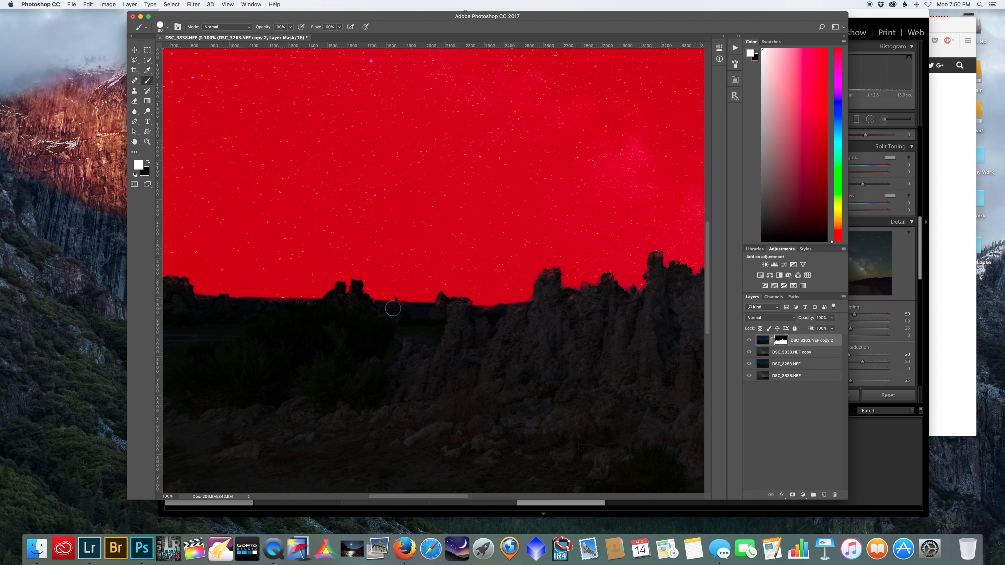
scroll(387, 308, "left", 10)
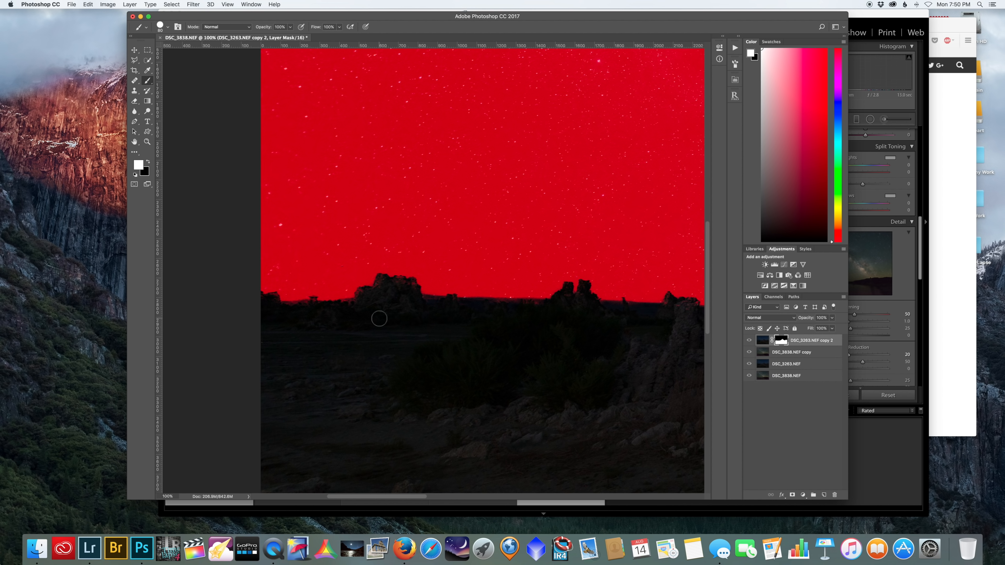
Dab white on the sky area of the mask and cover the dab again with black
left_click(343, 269)
left_click(148, 162)
left_click(341, 269)
left_click(147, 162)
Paint white on the mask with a smaller brush over the far-left rock and the horizon beside it
key("super+equal")
key("super+equal")
key("super+equal")
scroll(365, 318, "down", 5)
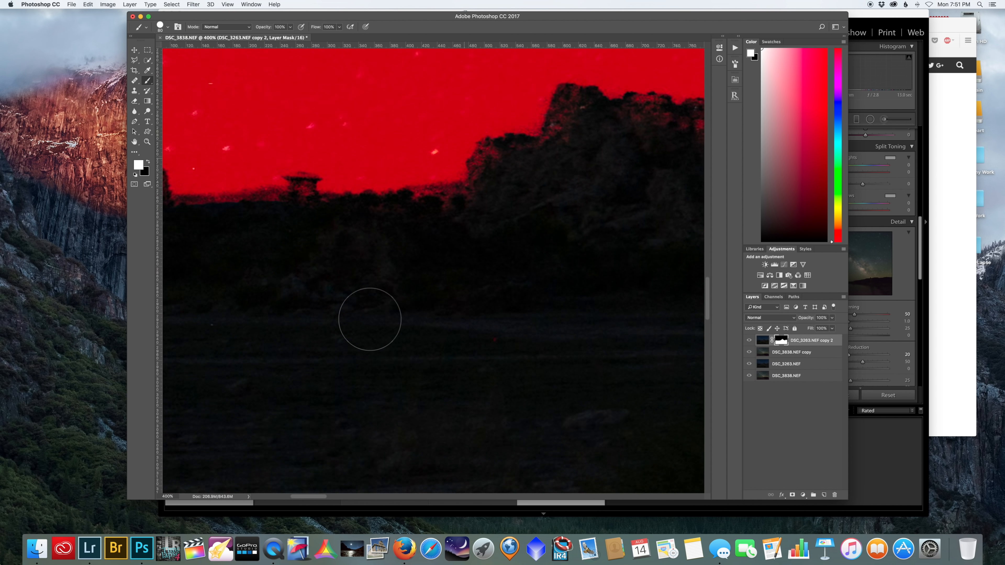
scroll(370, 321, "left", 10)
scroll(370, 321, "up", 3)
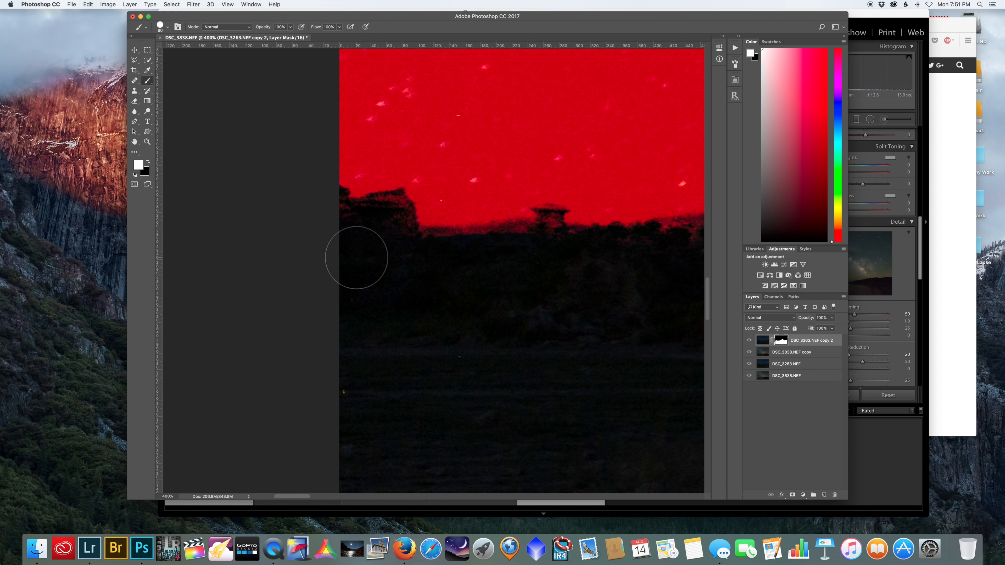
left_click(168, 26)
left_click_drag(193, 51, 177, 52)
key("Return")
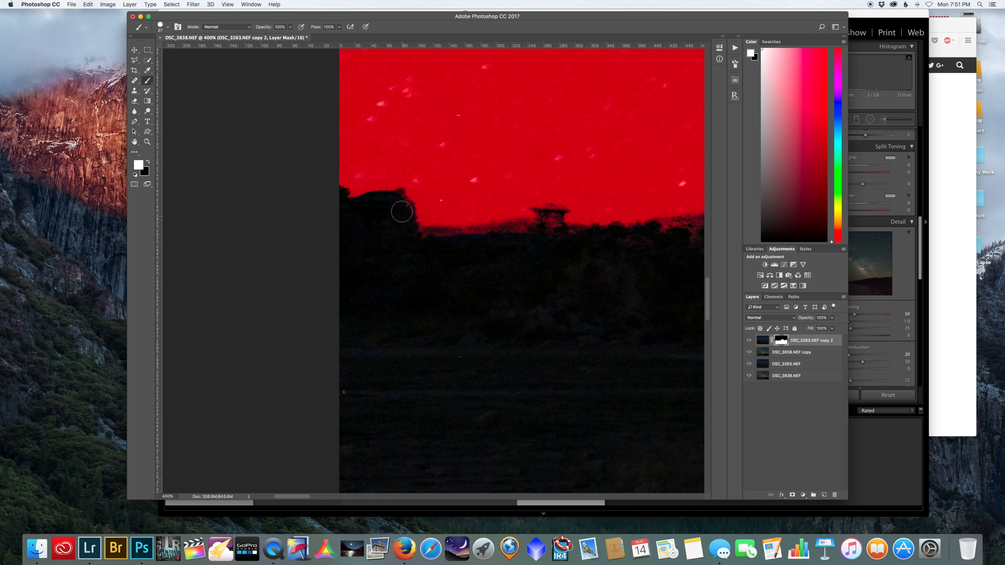
left_click_drag(425, 241, 528, 241)
Hide the mask overlay and paint white over the small tower on the left horizon with a 14 px brush
key("backslash")
key("x")
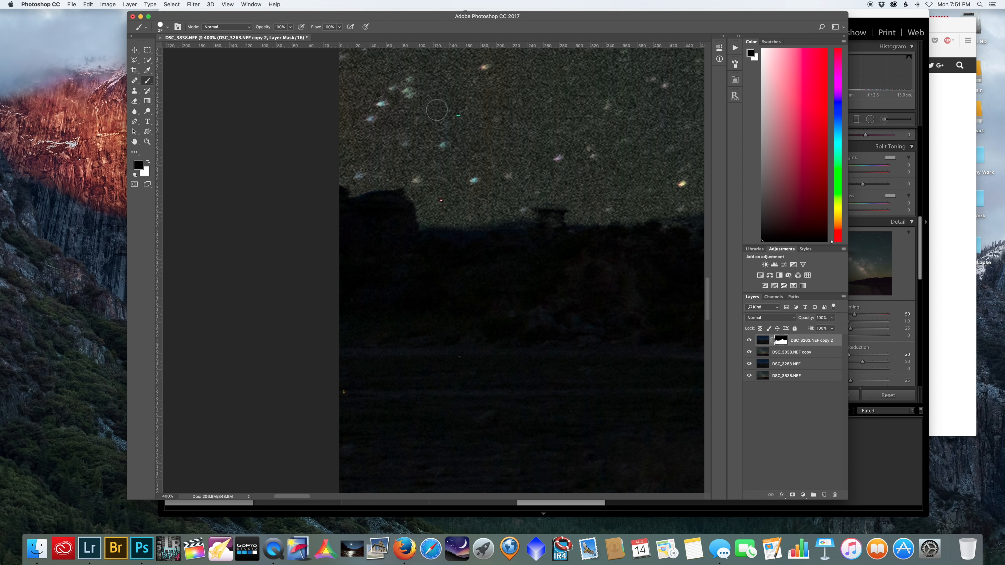
scroll(410, 146, "up", 3)
scroll(410, 146, "right", 10)
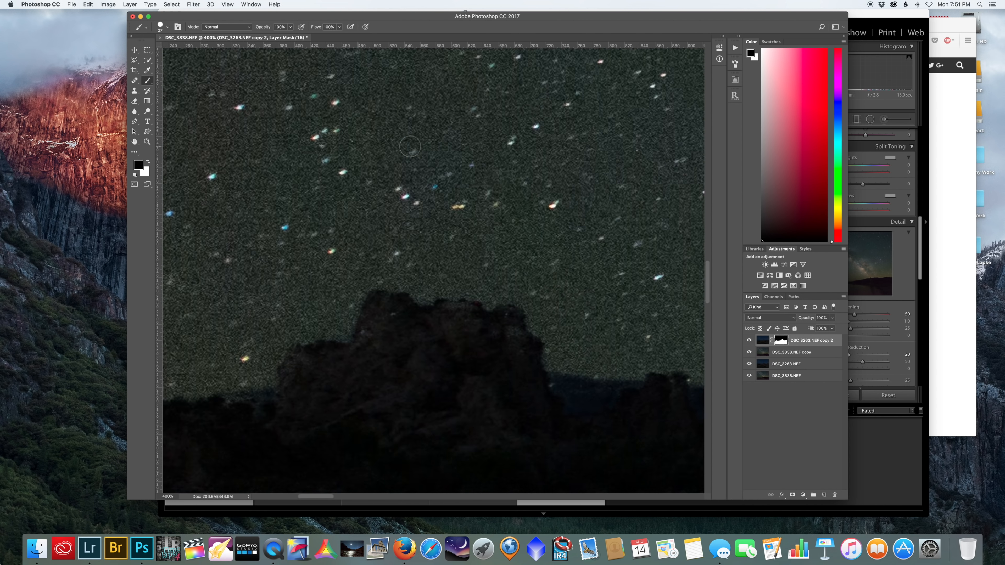
scroll(410, 146, "left", 10)
key("x")
left_click(168, 26)
left_click_drag(177, 52, 175, 53)
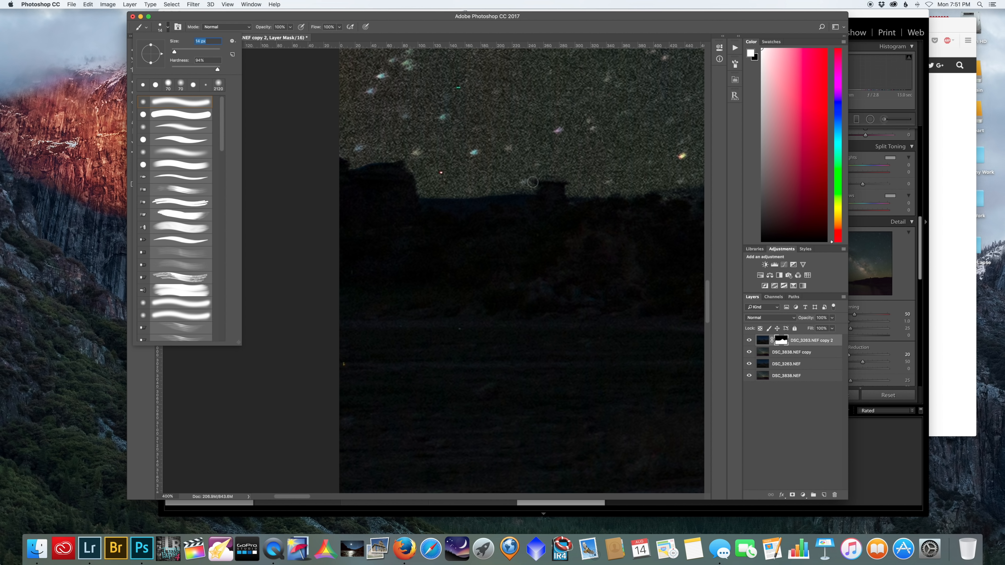
mouse_move(539, 197)
left_mouse_down()
mouse_move(553, 189)
mouse_move(561, 202)
mouse_move(608, 205)
left_mouse_up()
scroll(608, 209, "right", 10)
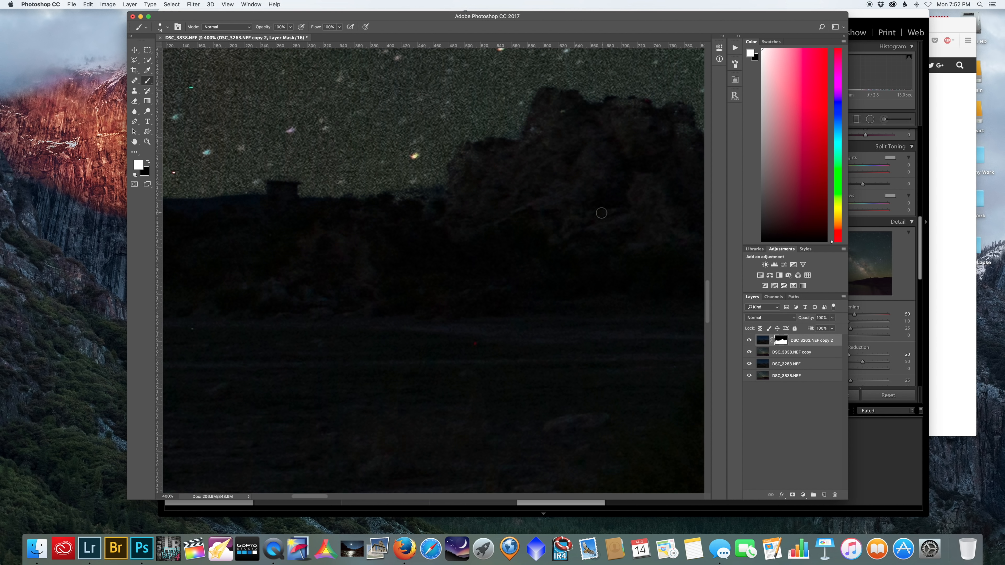
Reduce the brush to 6 px and paint white along the horizon and the left edge of the large rock
scroll(597, 213, "left", 3)
left_click(168, 28)
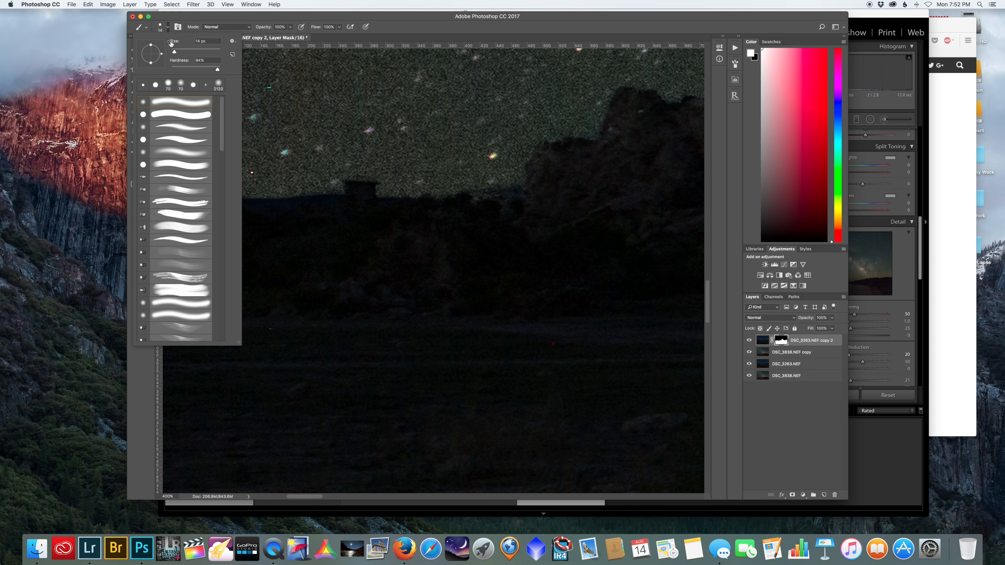
left_click_drag(173, 53, 172, 53)
mouse_move(426, 207)
left_mouse_down()
mouse_move(427, 197)
mouse_move(496, 199)
mouse_move(532, 187)
mouse_move(480, 201)
mouse_move(489, 215)
mouse_move(460, 206)
mouse_move(526, 192)
mouse_move(535, 167)
mouse_move(536, 198)
mouse_move(547, 154)
mouse_move(545, 166)
mouse_move(539, 154)
mouse_move(551, 162)
mouse_move(574, 148)
left_mouse_up()
scroll(591, 171, "up", 5)
scroll(590, 171, "right", 5)
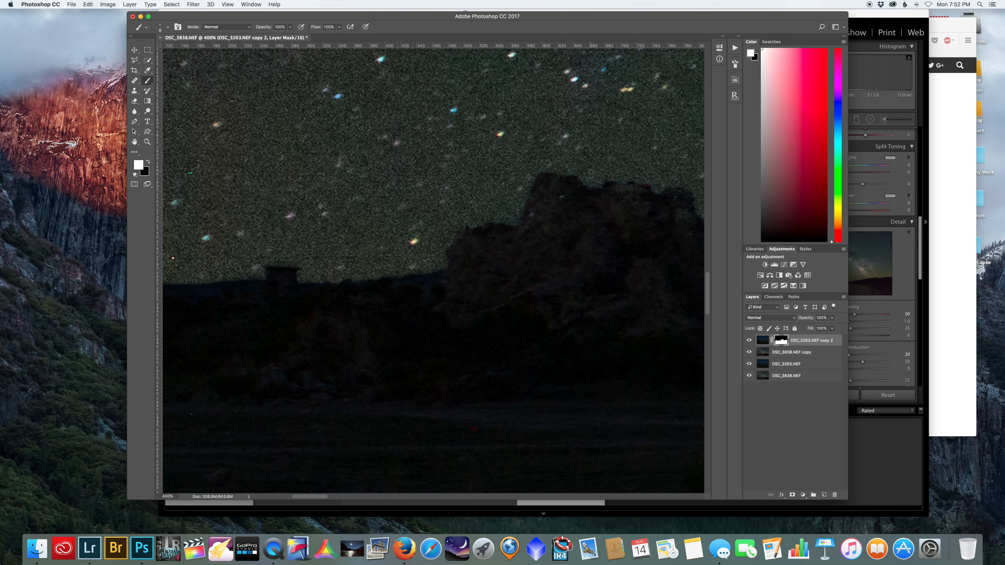
left_click_drag(542, 219, 573, 191)
Retouch the mask along the distant horizon to the right of the large rock with an enlarged brush
left_click(165, 31)
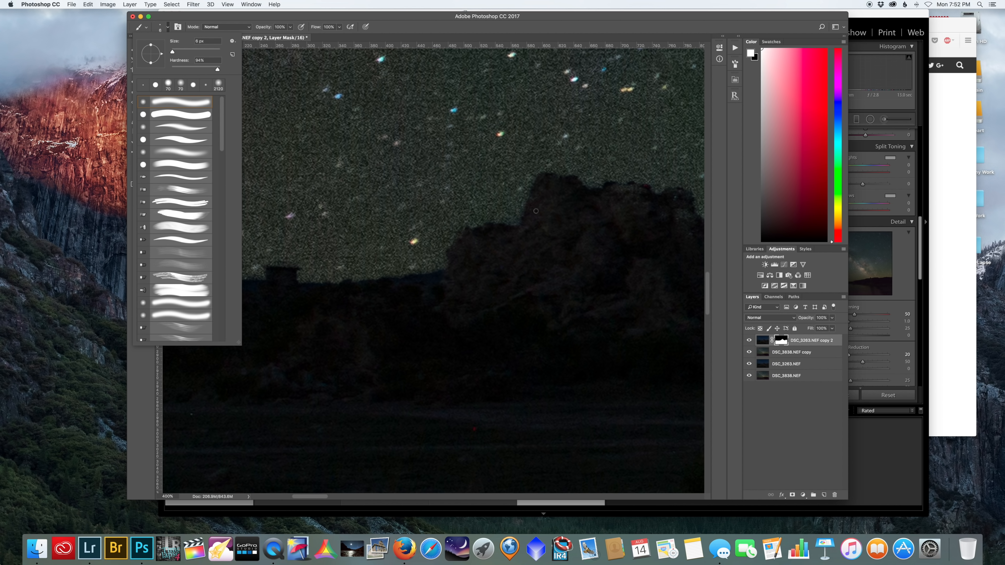
left_click(168, 28)
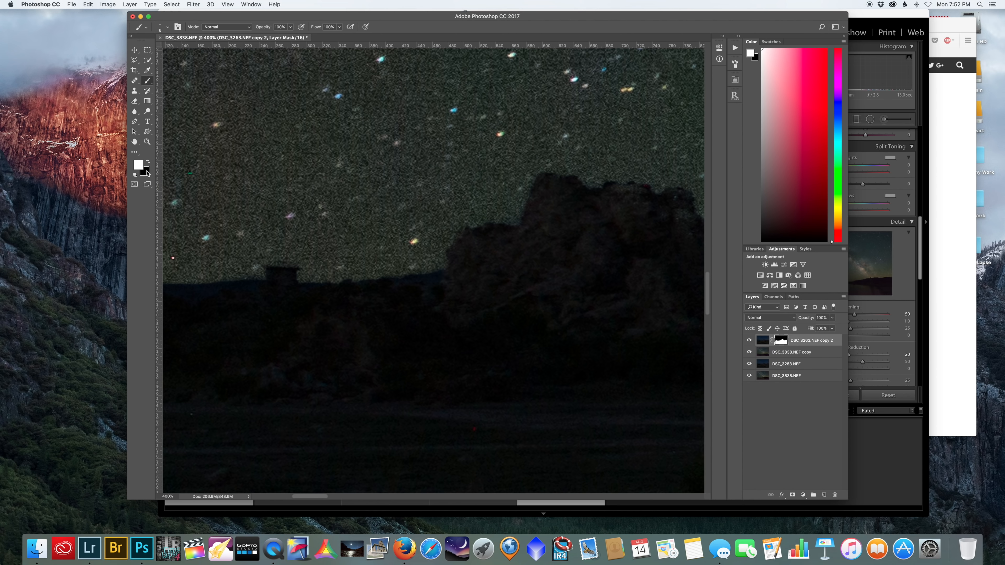
left_click(148, 162)
scroll(558, 221, "right", 5)
key("x")
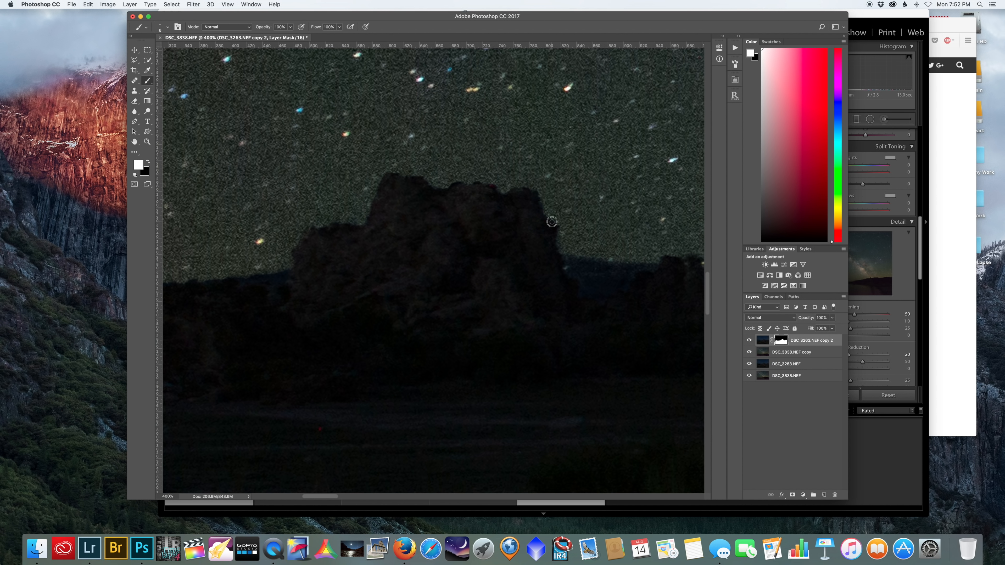
scroll(573, 246, "right", 10)
scroll(518, 312, "right", 5)
key("bracketright")
key("bracketright")
key("bracketright")
key("bracketright")
key("bracketright")
scroll(403, 304, "right", 8)
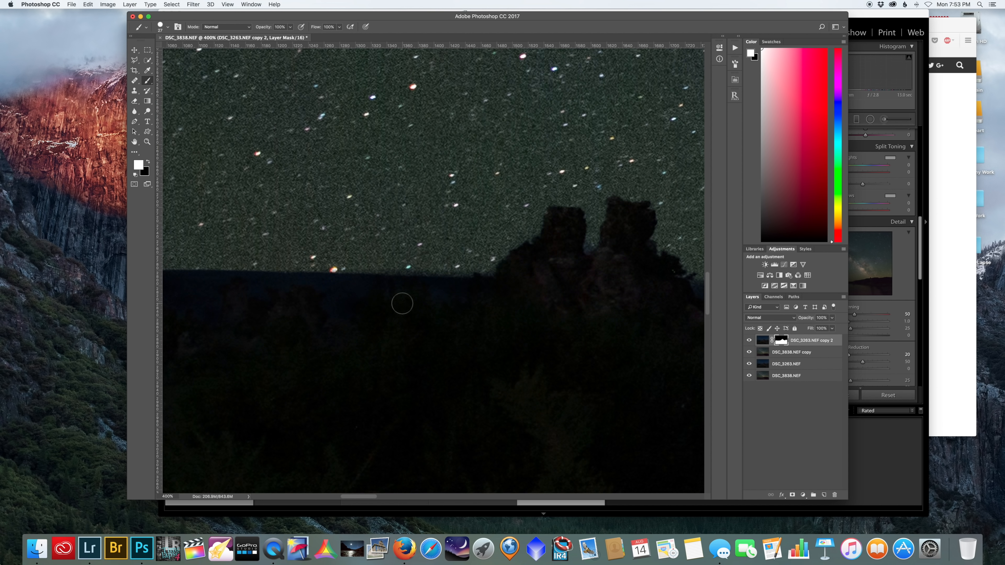
scroll(640, 294, "right", 4)
key("x")
left_click_drag(327, 269, 275, 268)
Continue retouching the mask's edge along the next stretch of flat horizon toward the rock towers
left_click(168, 27)
left_click(168, 28)
scroll(474, 277, "right", 6)
left_click(147, 163)
key("x")
left_click_drag(431, 276, 357, 274)
key("x")
Paint white with a smaller brush along the far hills between the first rock towers
left_click(147, 162)
key("bracketleft")
key("bracketleft")
key("bracketleft")
key("bracketleft")
scroll(415, 270, "right", 8)
key("x")
left_click_drag(449, 300, 509, 312)
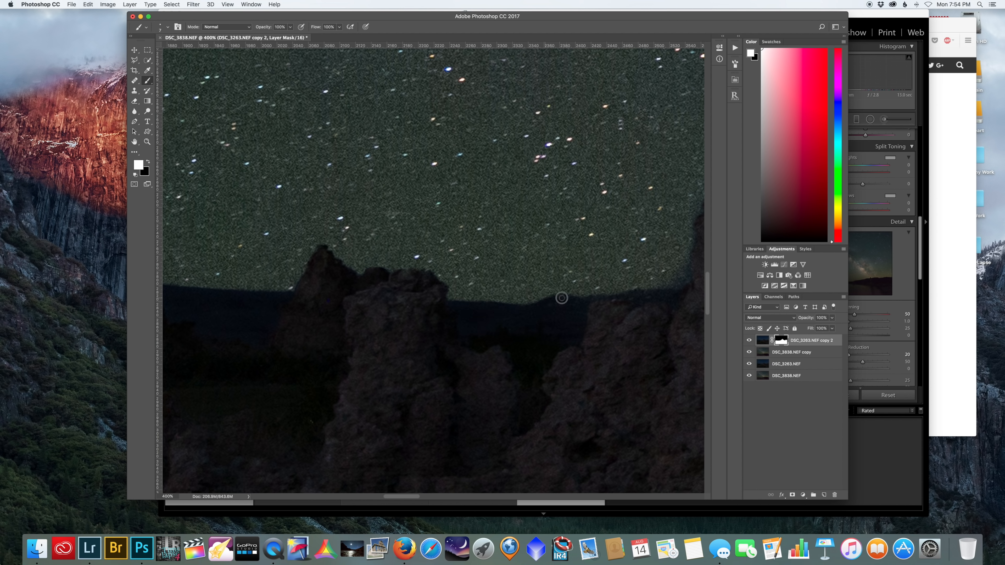
Show the red mask overlay and fill the speckled gaps in the rock top with a larger white brush
scroll(509, 312, "right", 9)
key("bracketright")
key("bracketright")
key("bracketright")
key("bracketright")
key("bracketright")
key("bracketright")
key("backslash")
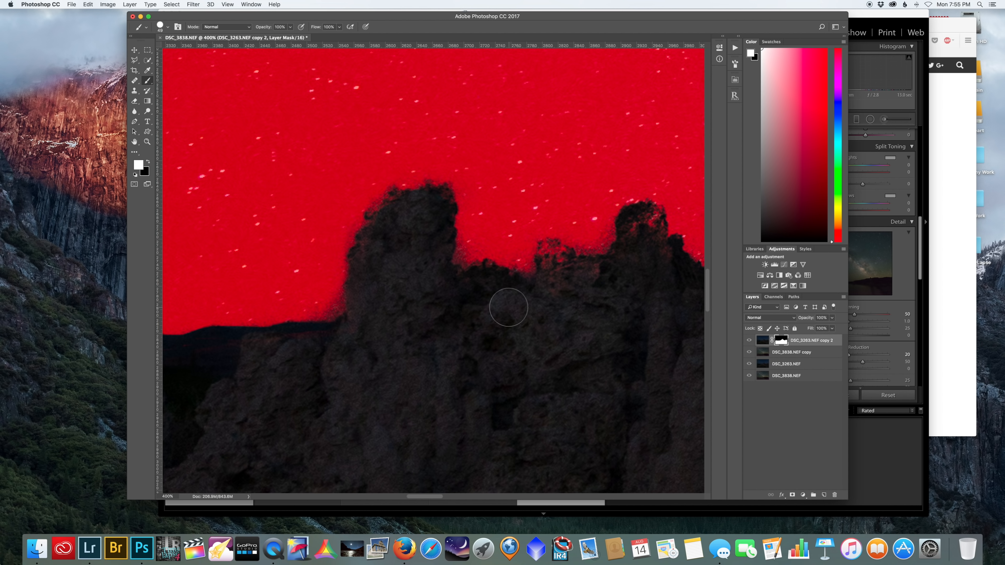
left_click(553, 262)
Clean up the mask on the remaining rock towers toward the picture's right edge, filling their speckled gaps with white
scroll(553, 262, "right", 4)
left_click(168, 27)
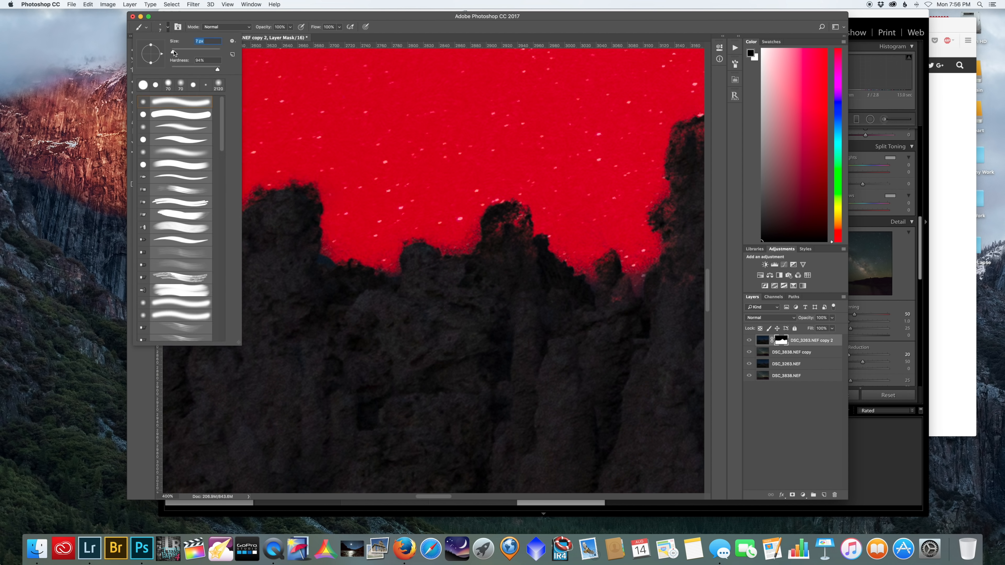
left_click(146, 83)
scroll(329, 255, "right", 4)
left_click_drag(366, 212, 375, 215)
left_click_drag(559, 123, 568, 131)
scroll(447, 161, "right", 4)
scroll(447, 161, "right", 4)
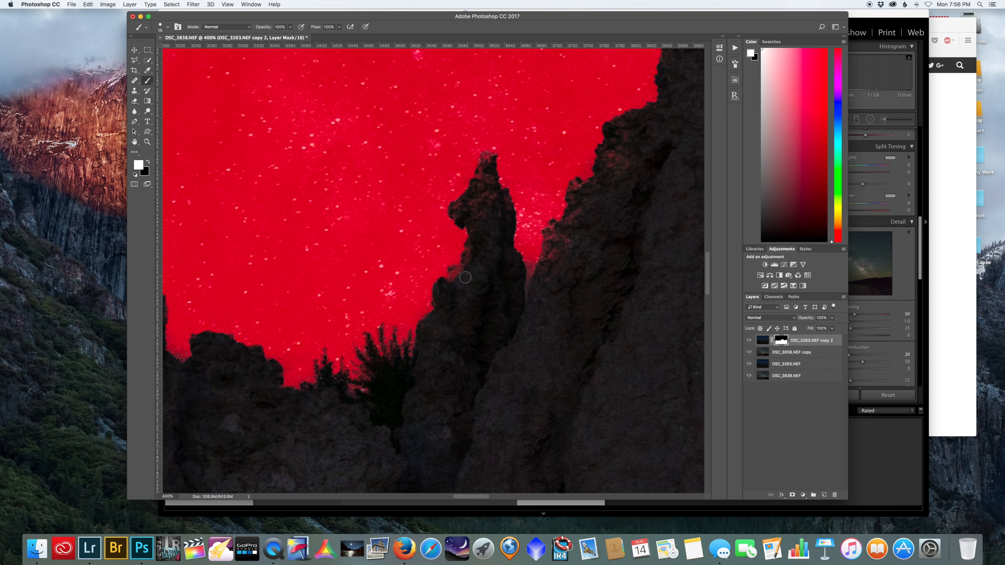
scroll(572, 197, "right", 4)
scroll(376, 196, "right", 8)
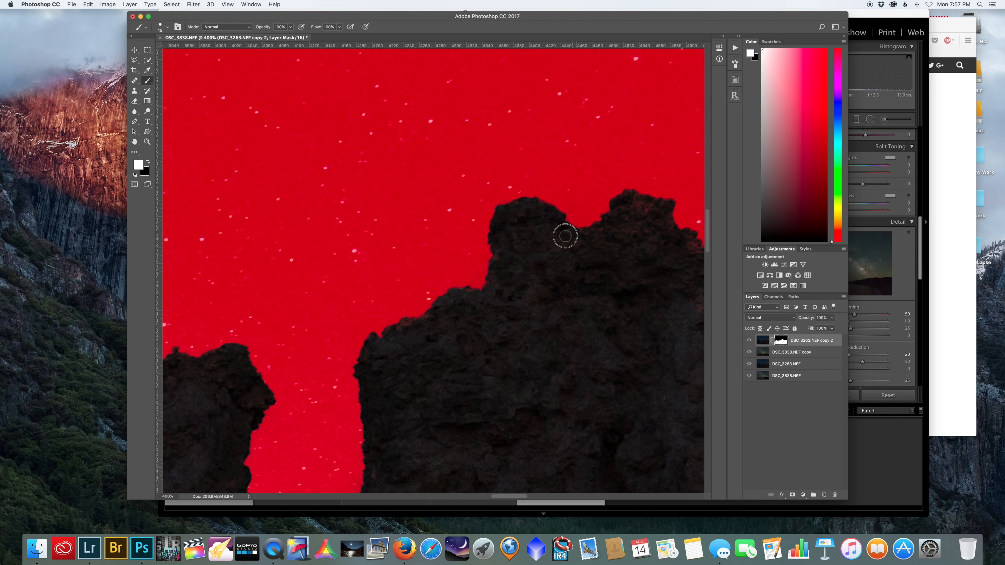
scroll(546, 214, "right", 12)
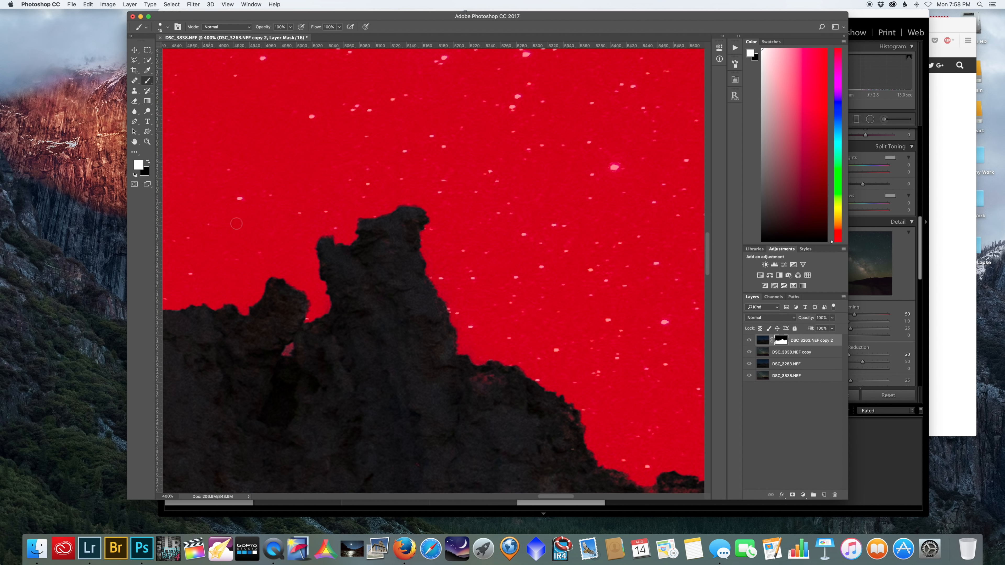
scroll(466, 378, "right", 8)
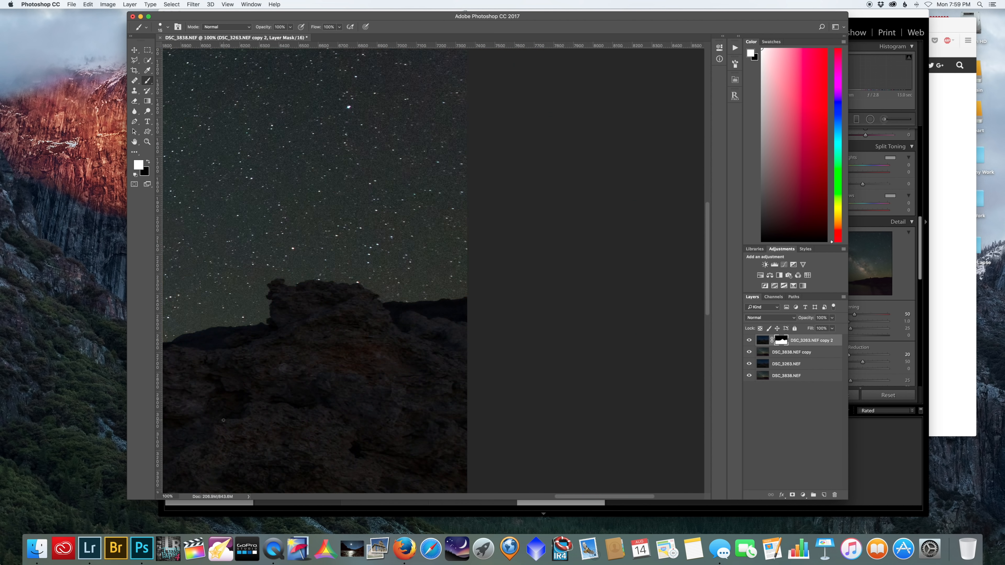
Check the cleaned-up skyline across the rock towers and the whole blended image
left_click(168, 26)
scroll(433, 269, "left", 5)
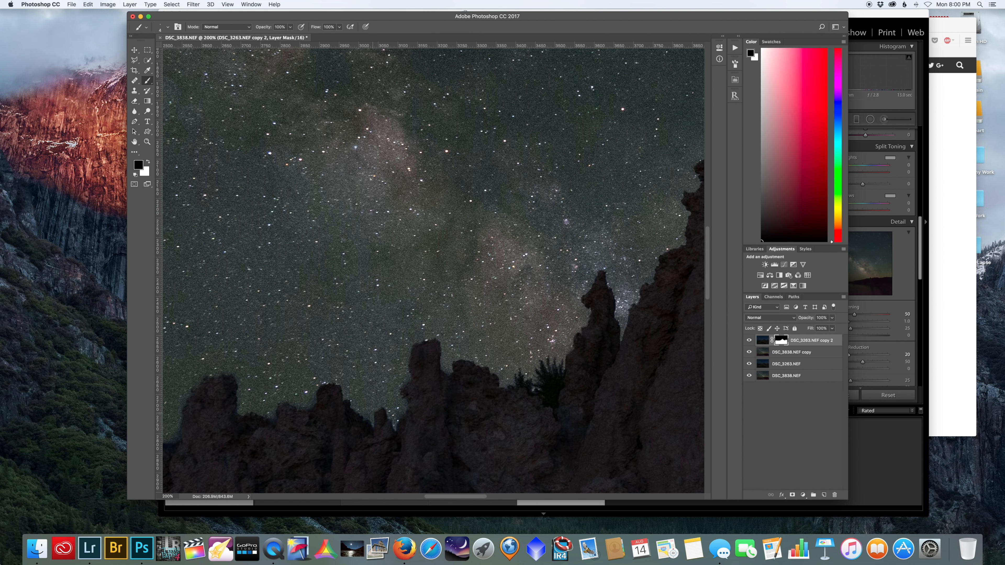
scroll(433, 270, "left", 5)
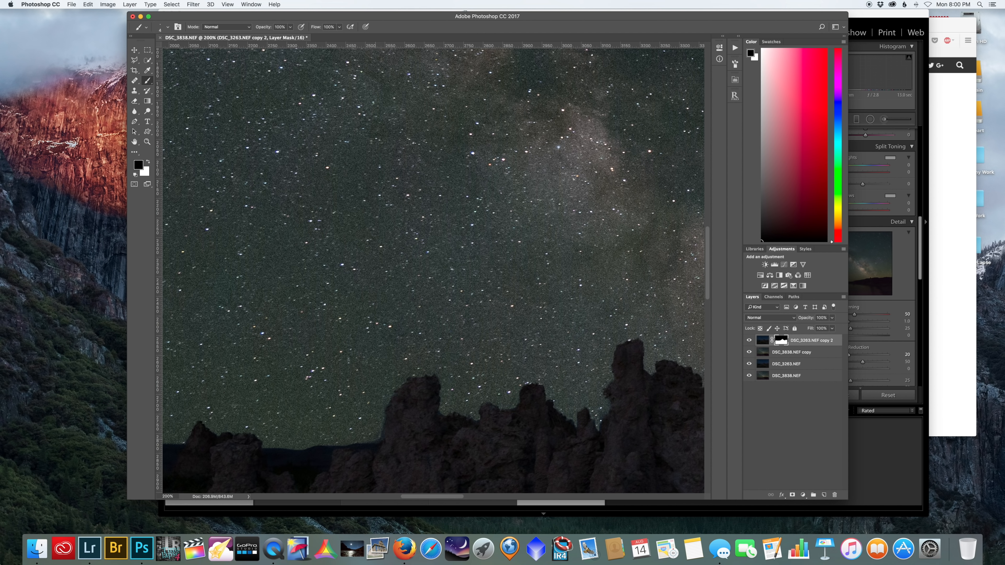
key("super+minus")
key("super+minus")
key("super+minus")
key("super+minus")
Move the DSC_3838.NEF copy sky layer so the Milky Way's core sits just left of the tallest rock towers
key("v")
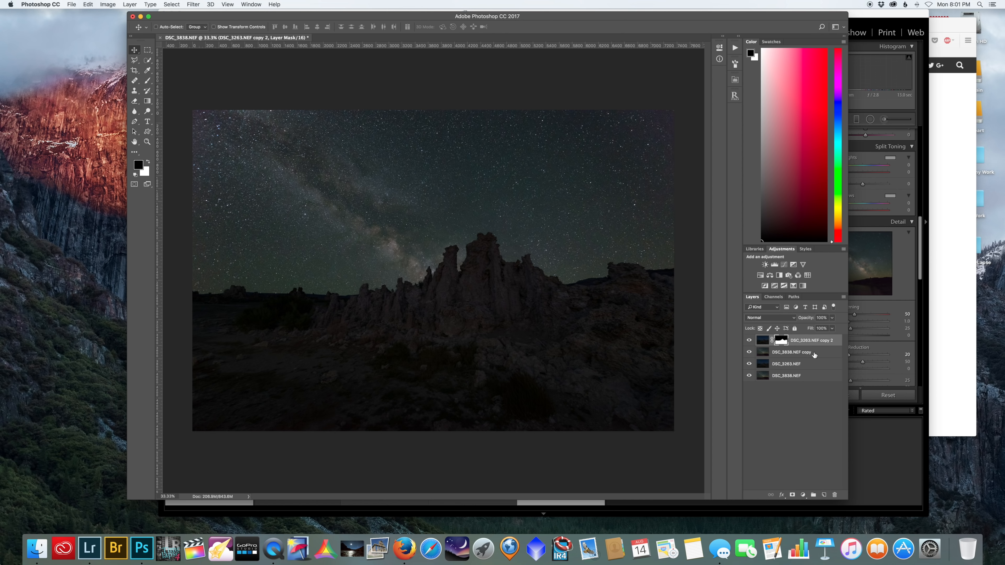
left_click(819, 353)
left_click_drag(558, 142, 558, 203)
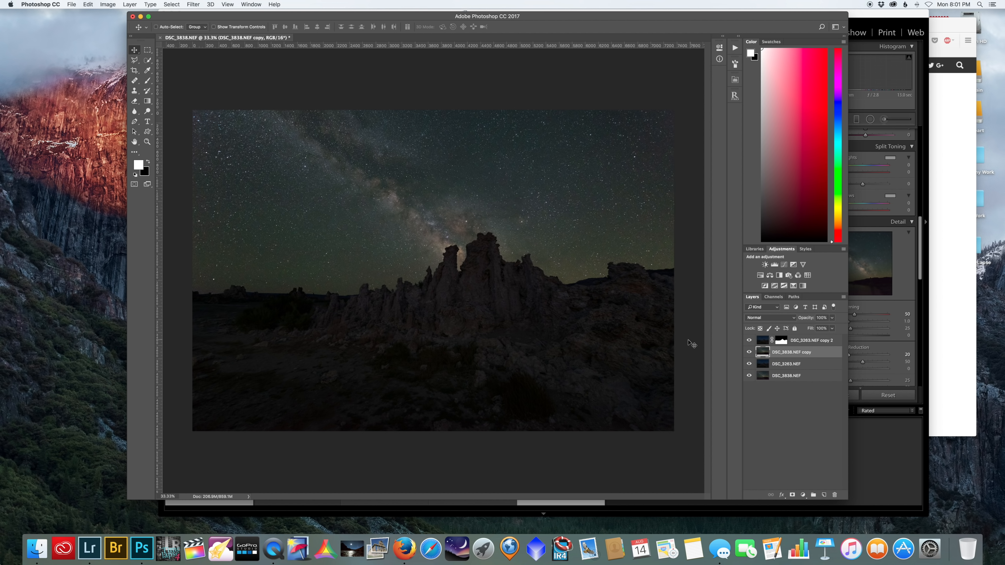
left_click_drag(589, 264, 577, 225)
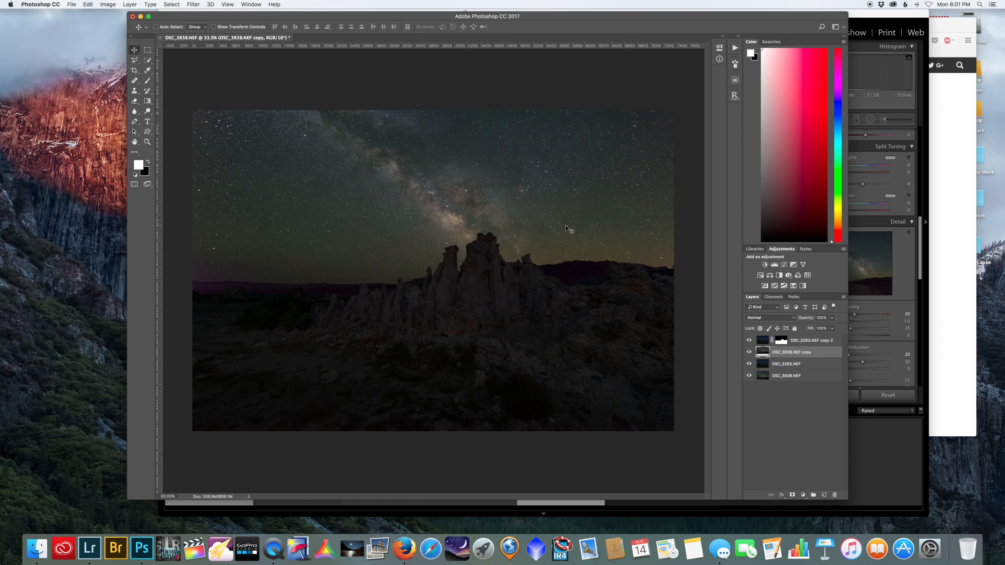
left_click_drag(569, 230, 577, 241)
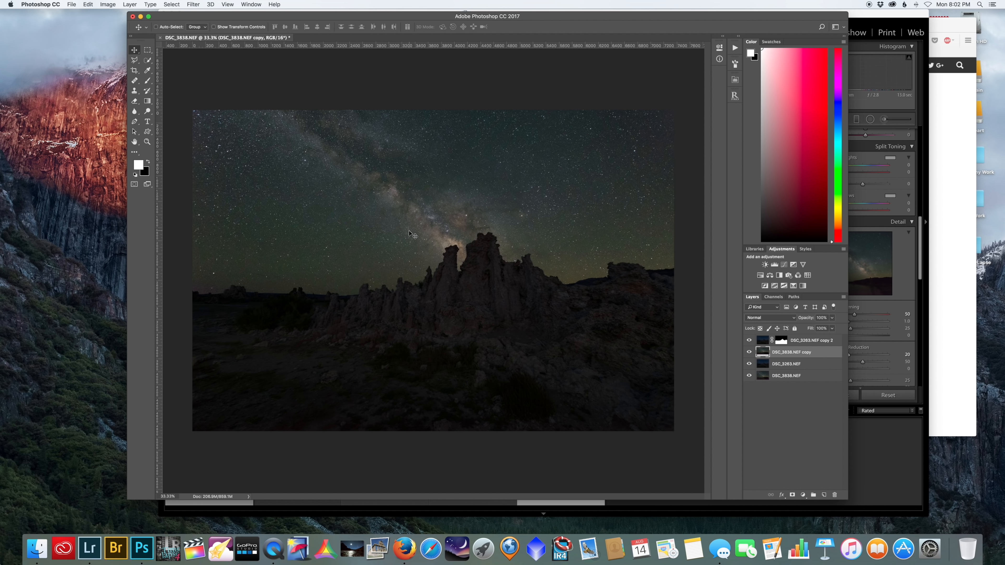
left_click_drag(476, 223, 423, 220)
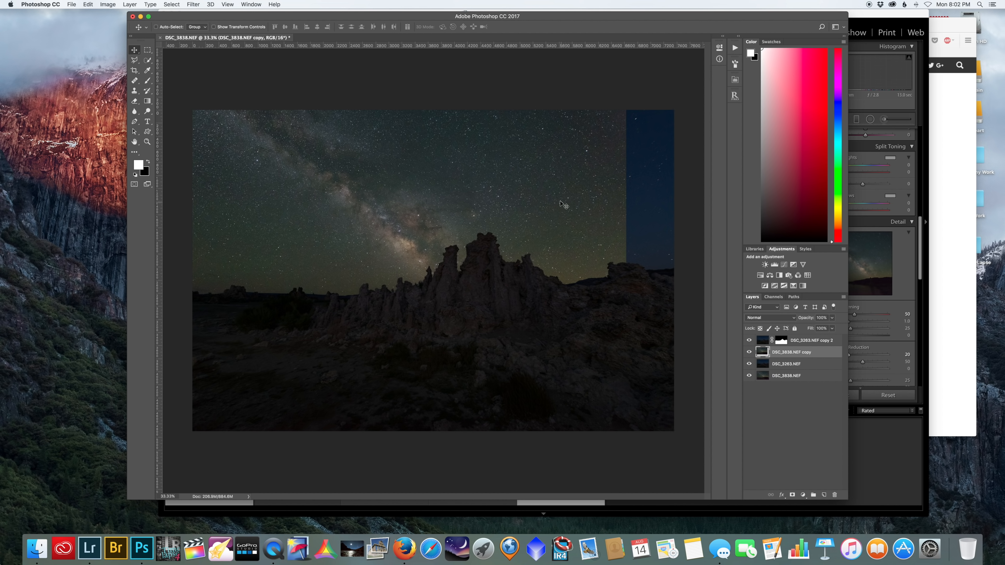
Duplicate the shifted sky layer and move the lower copy about 781 px right to fill the gap at the picture's right edge
left_click_drag(767, 361, 824, 494)
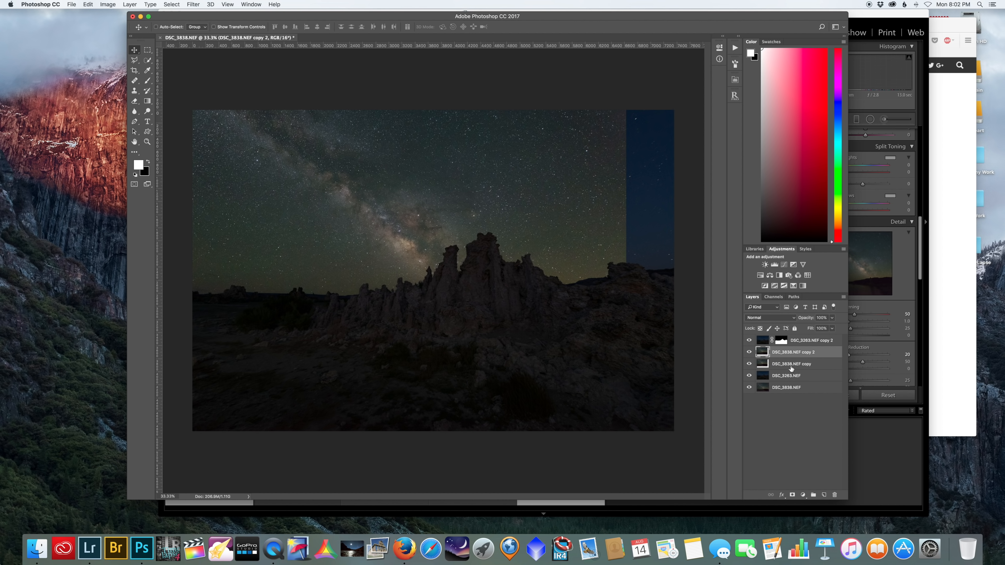
left_click(791, 364)
left_click_drag(599, 220, 647, 218)
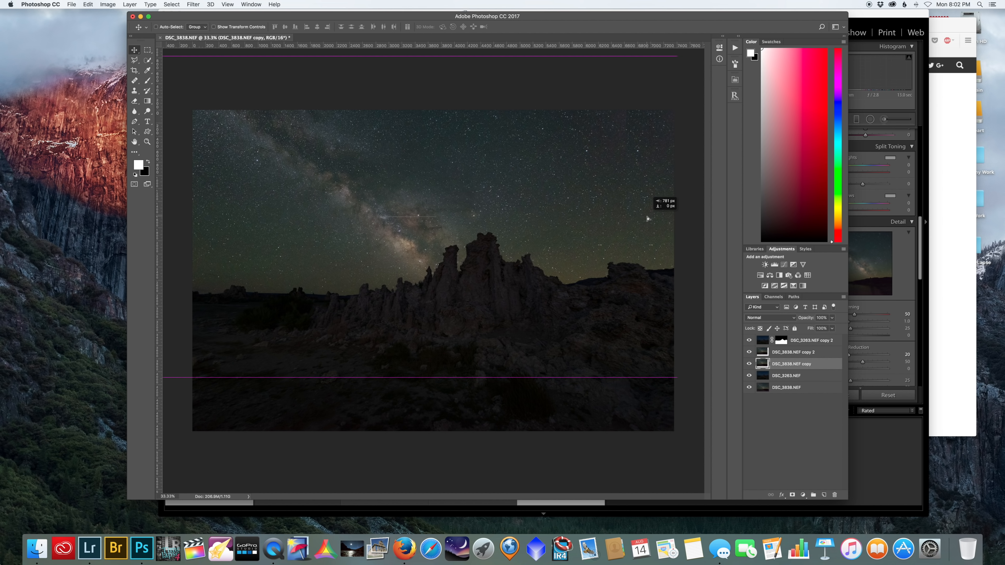
left_click(653, 192)
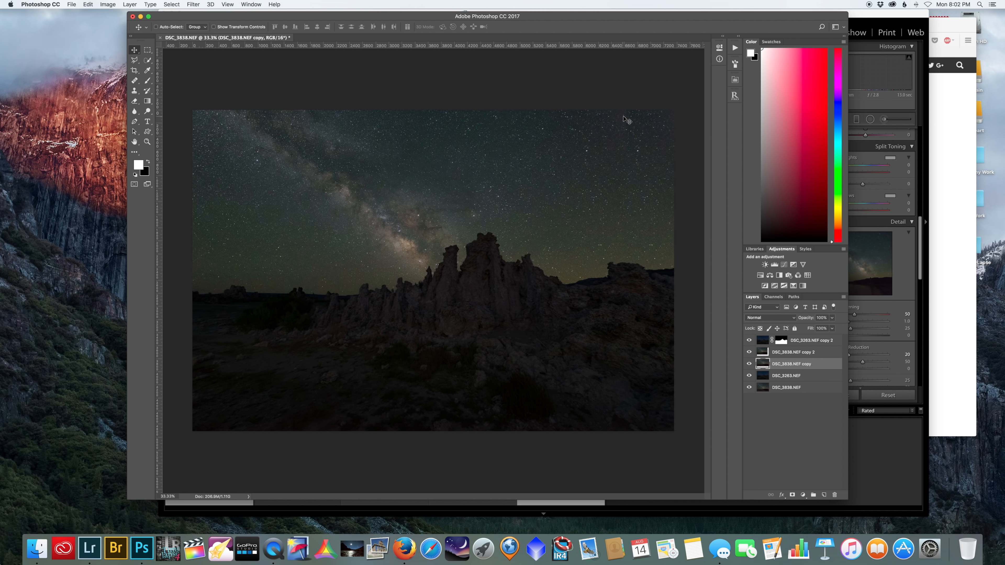
Merge the DSC_3838.NEF copy 2 sky layer down into the shifted sky layer below it
left_click(798, 353)
right_click(798, 352)
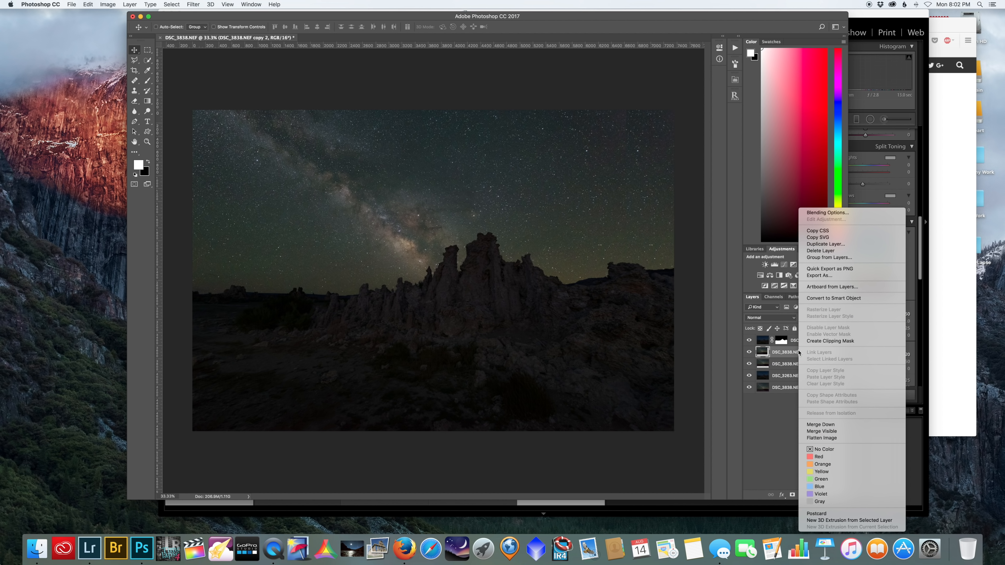
left_click(832, 425)
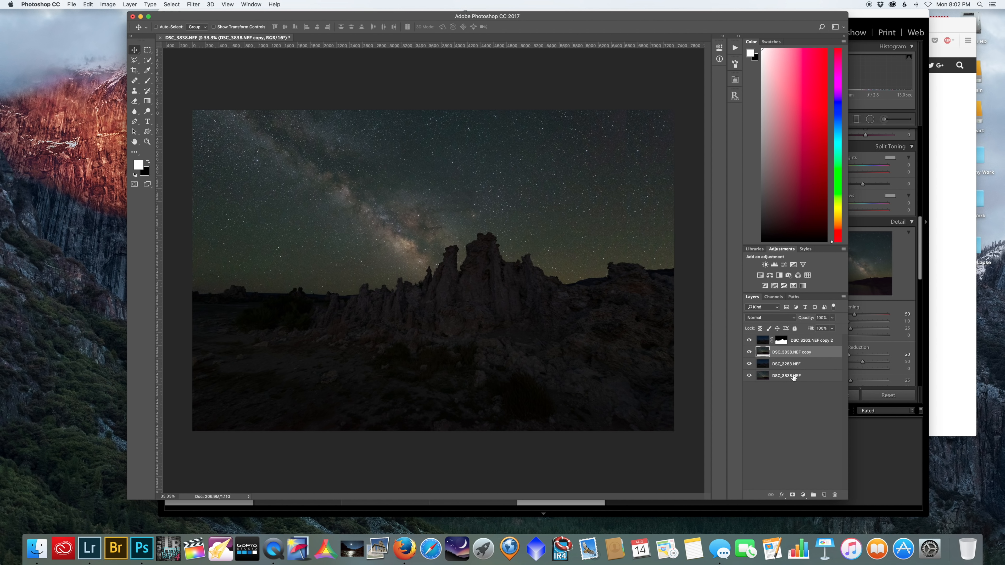
Set up the Healing Brush with 0% hardness and a larger size for the sky seam near the picture's right edge
key("super+equal")
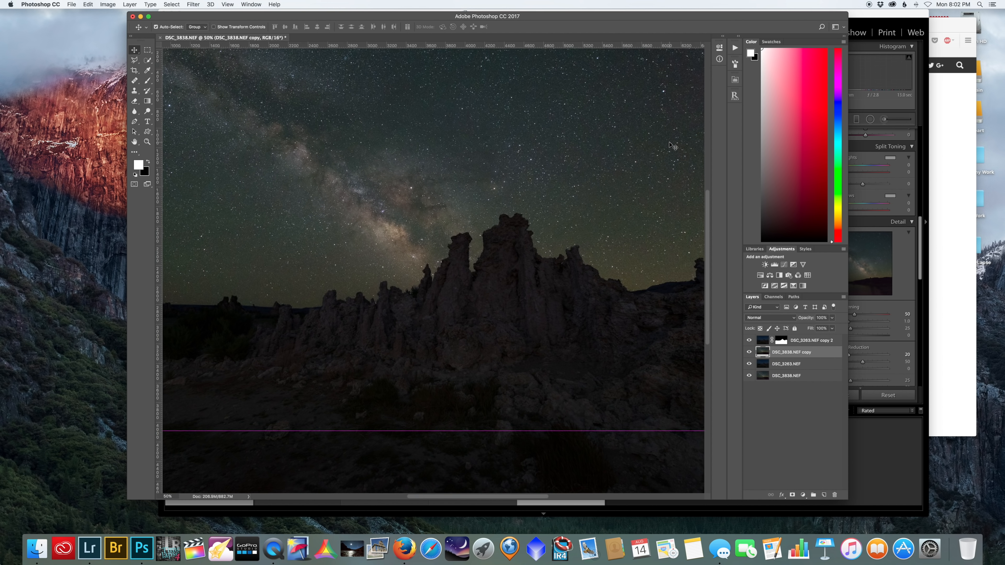
key("super+equal")
scroll(543, 243, "up", 10)
scroll(543, 242, "right", 10)
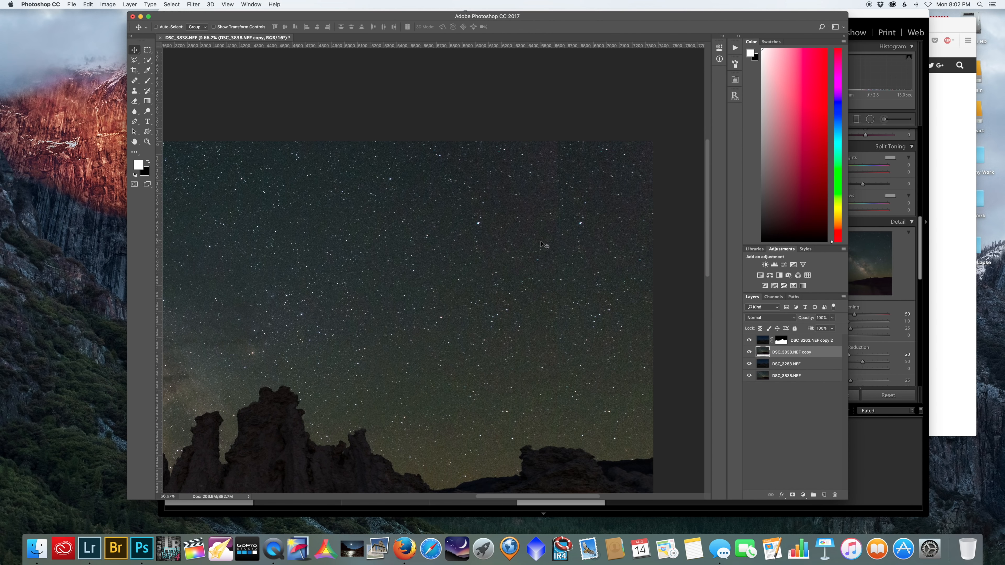
scroll(542, 244, "up", 3)
scroll(543, 244, "right", 4)
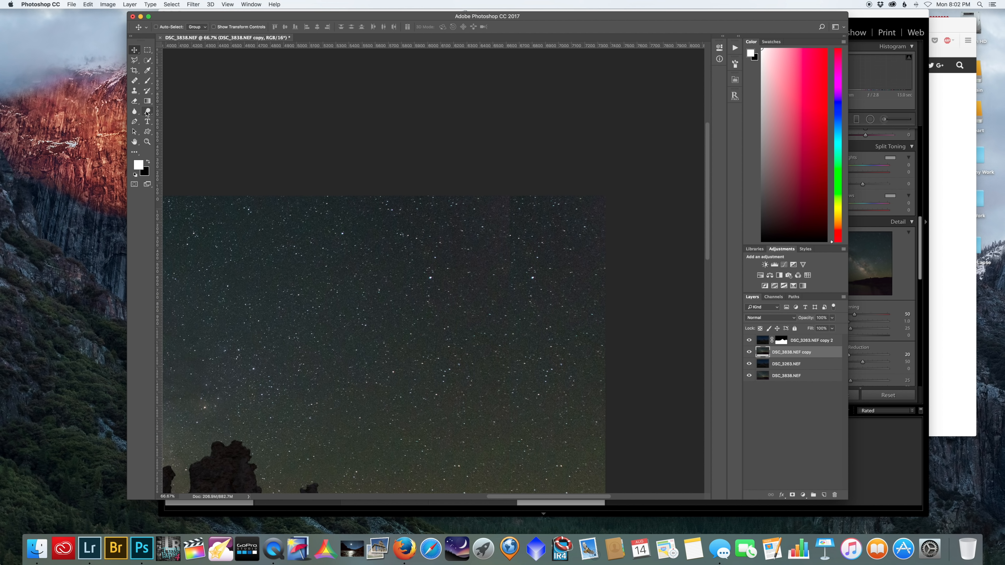
left_click(134, 81)
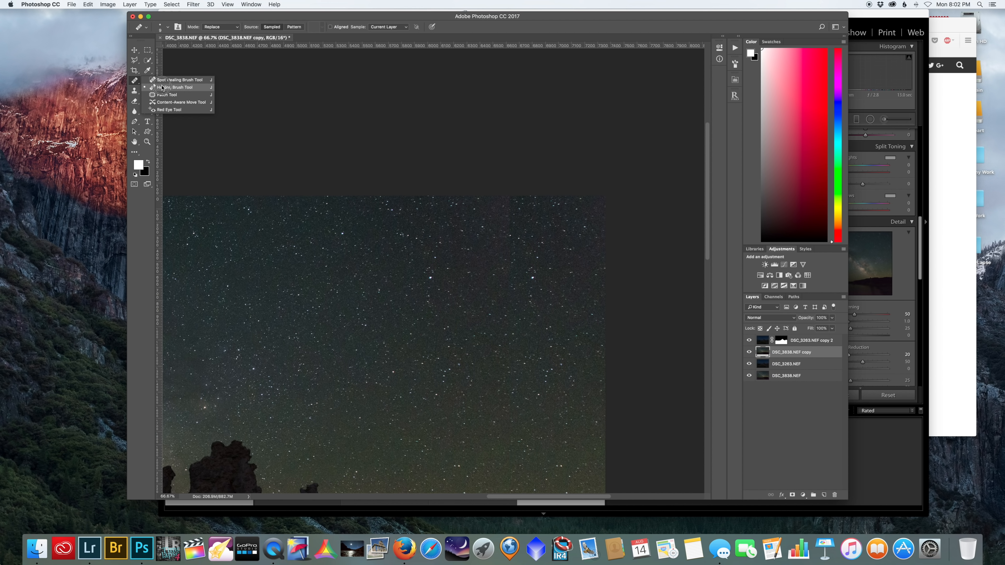
left_click(159, 86)
left_click(167, 26)
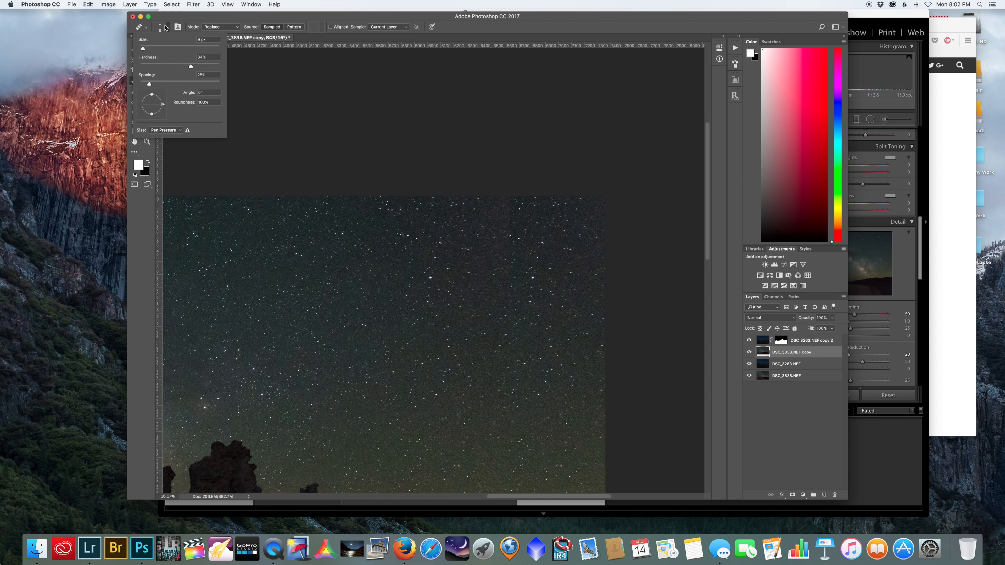
left_click_drag(190, 66, 144, 65)
left_click(144, 67)
left_click_drag(144, 68, 165, 49)
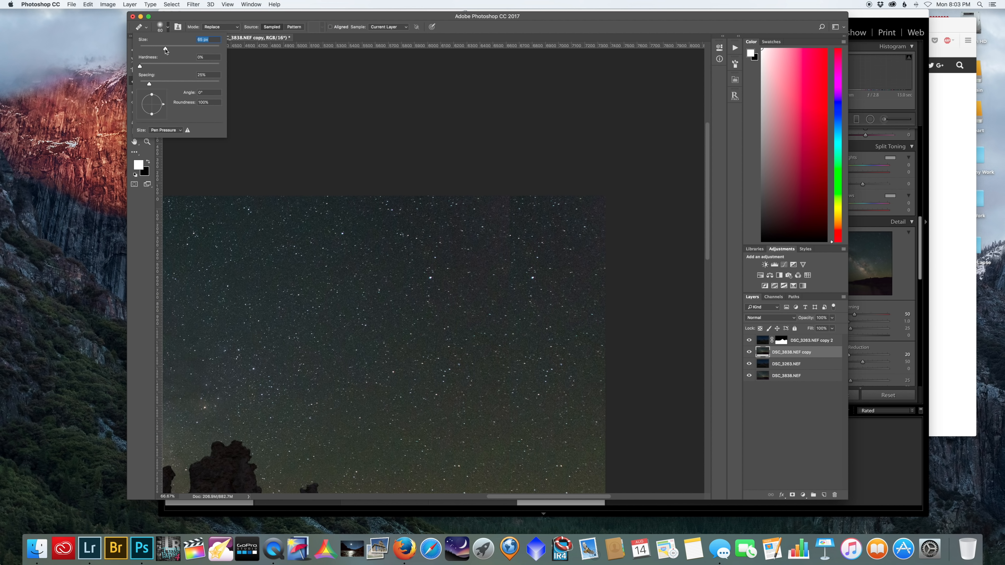
left_click(139, 67)
left_click(209, 26)
left_click(217, 28)
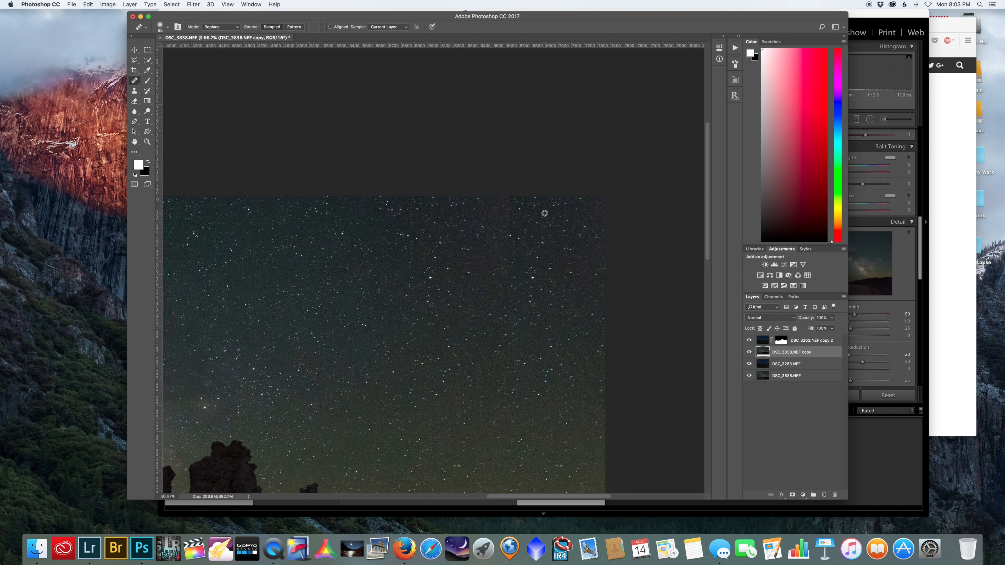
Heal the vertical seam and the repeated bright star near the picture's right edge, using nearby sky as the source
left_click(533, 210, "alt")
mouse_move(503, 206)
left_mouse_down()
mouse_move(512, 203)
mouse_move(498, 199)
mouse_move(509, 217)
mouse_move(491, 208)
mouse_move(511, 227)
mouse_move(522, 268)
mouse_move(511, 277)
mouse_move(532, 292)
left_mouse_up()
left_click(532, 278)
left_click(527, 376, "alt")
left_click(523, 335)
key("super+minus")
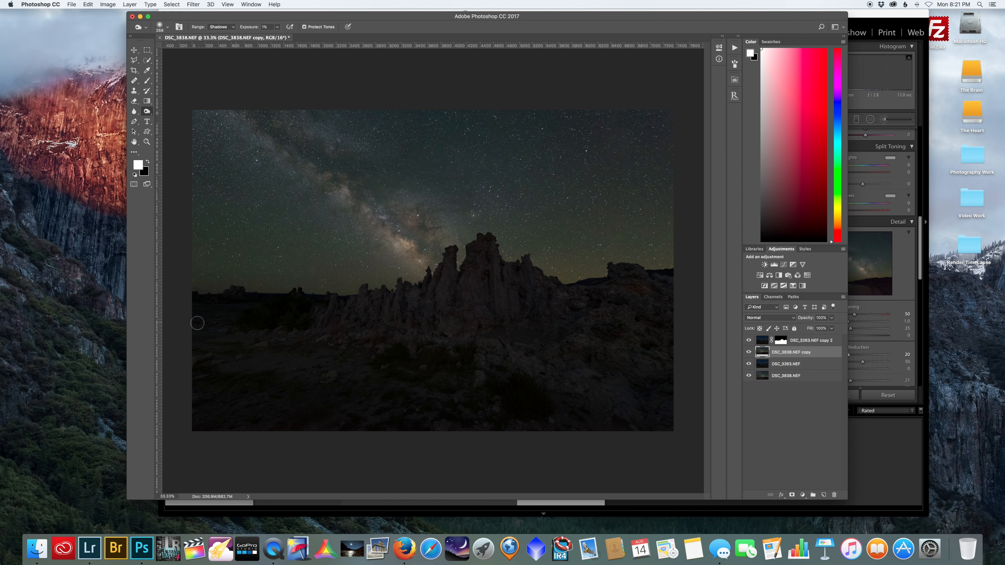
Burn the shadows around the Milky Way's core on the merged sky layer with a larger, 0% hardness brush
left_click(761, 343)
left_click(151, 113)
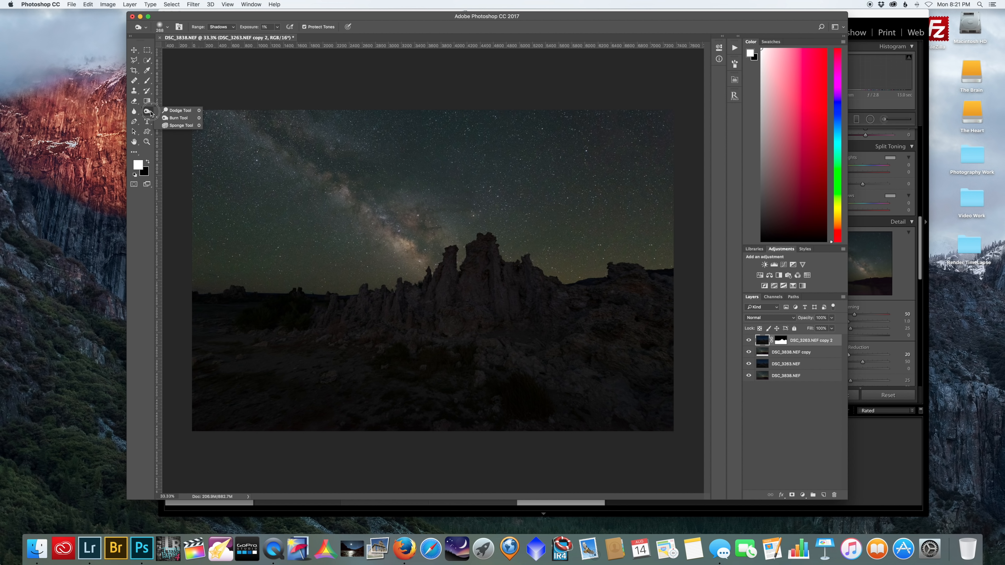
left_click(178, 118)
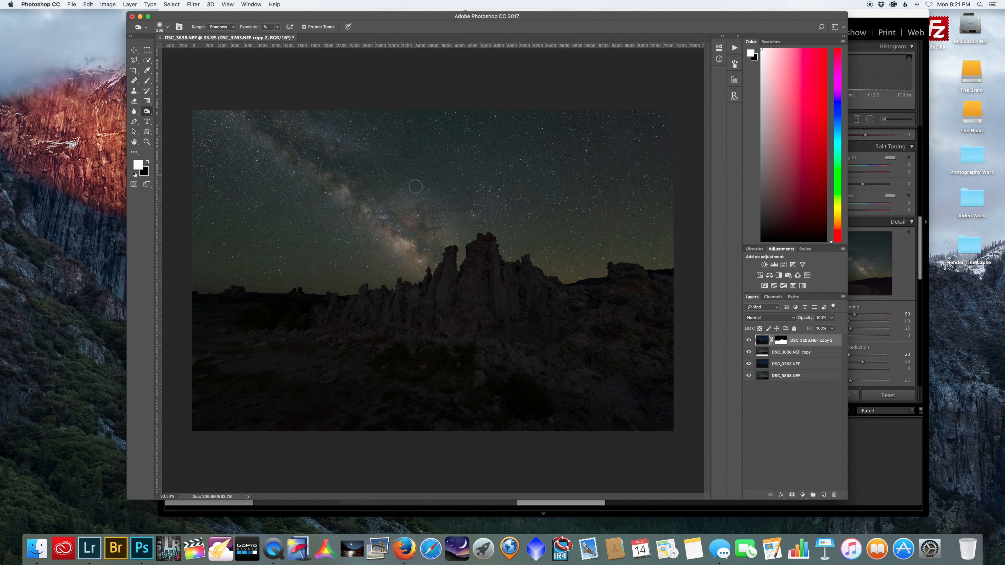
left_click(761, 353)
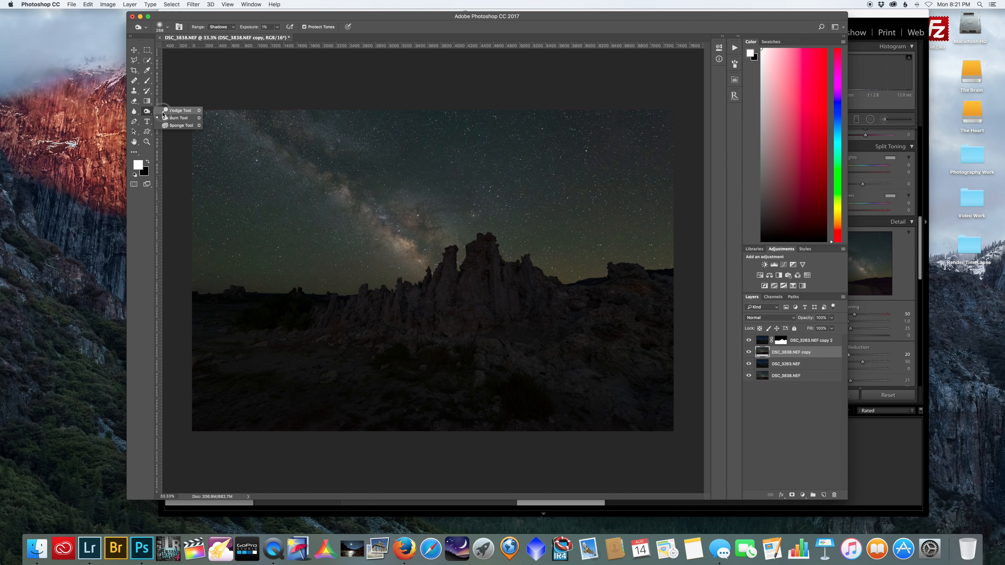
left_click(168, 27)
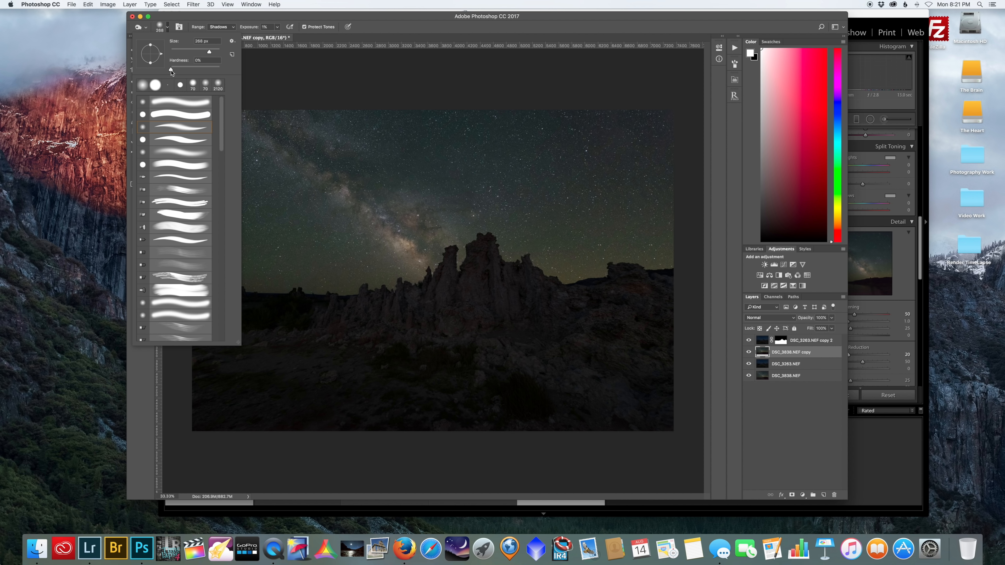
left_click(171, 70)
left_click_drag(210, 52, 212, 53)
left_click(397, 224)
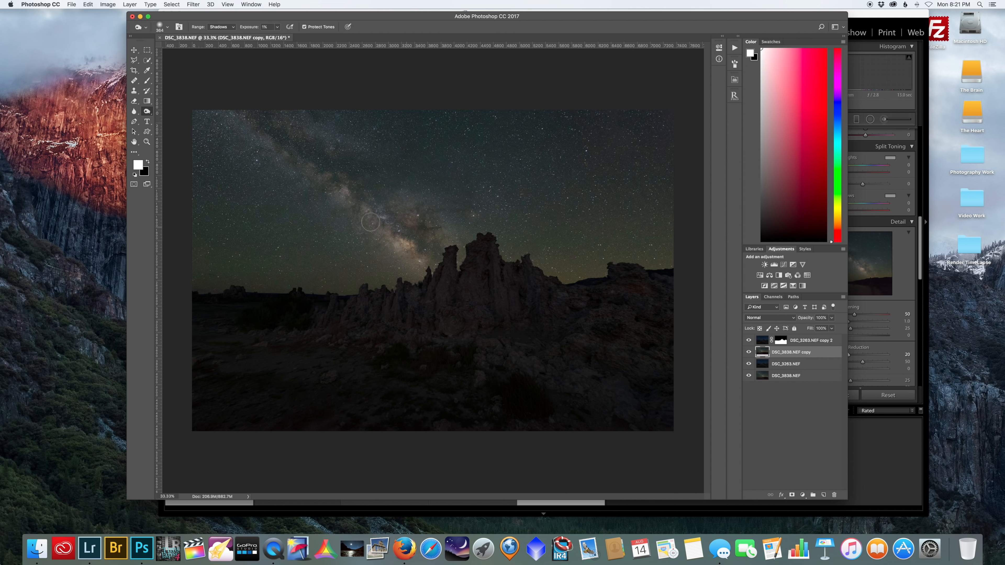
Duplicate the DSC_3838.NEF copy sky layer and try out the duplicate's opacity
left_click_drag(805, 356, 824, 495)
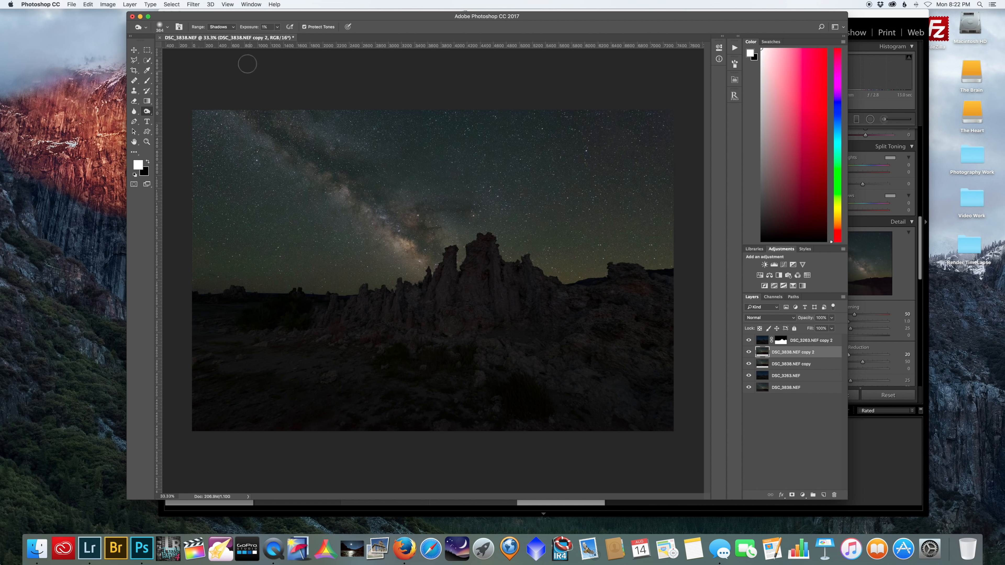
left_click(832, 317)
mouse_move(834, 327)
left_mouse_down()
mouse_move(797, 328)
mouse_move(832, 328)
left_mouse_up()
Dodge the Milky Way's band and core on the duplicated sky layer, using the Highlights range and a soft 476 px brush
left_click(148, 112)
left_click(178, 107)
left_click(217, 27)
left_click(219, 35)
left_click(167, 27)
mouse_move(193, 52)
left_mouse_down()
mouse_move(221, 53)
mouse_move(169, 69)
mouse_move(209, 52)
left_mouse_up()
left_click(367, 188)
left_click(98, 4)
left_click(277, 27)
left_click_drag(278, 38, 273, 38)
left_click(394, 238)
Compare the sky with and without the dodged duplicate and adjust that layer's opacity
left_click(750, 353)
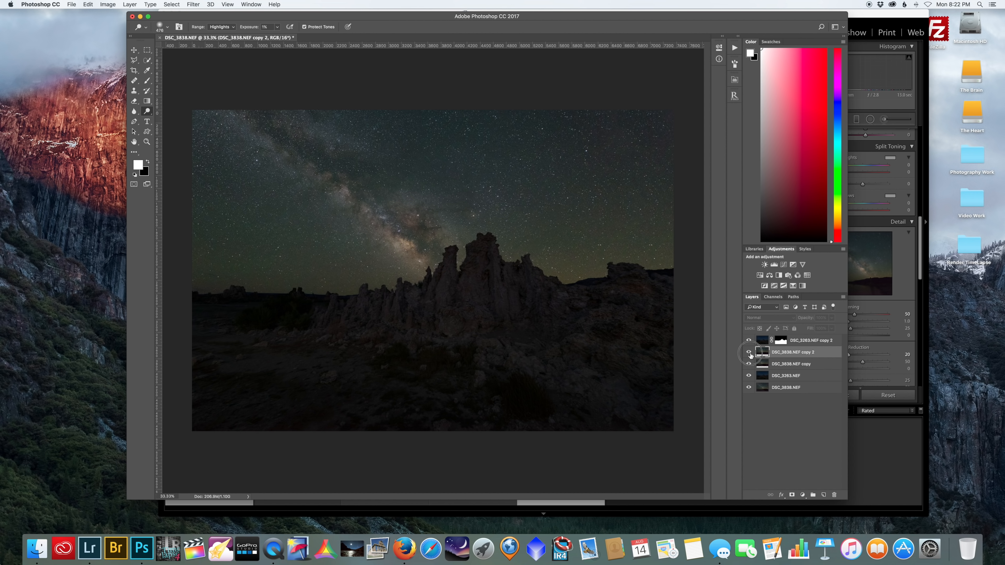
left_click(750, 353)
left_click(749, 354)
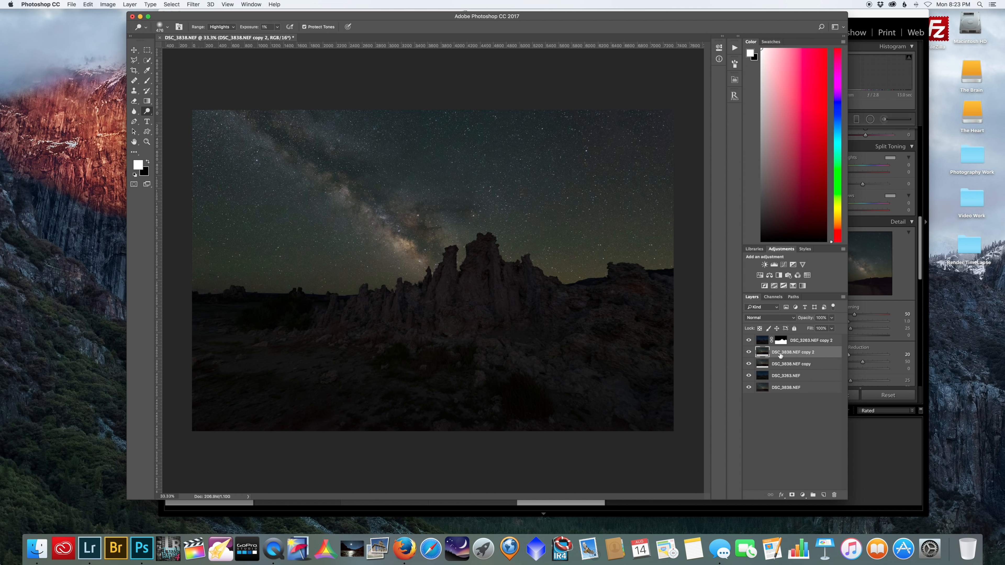
left_click(831, 318)
left_click_drag(833, 326, 821, 328)
left_click(423, 203)
Dodge the highlights of the rock towers and ground on the masked foreground layer with a much larger brush
left_click(767, 343)
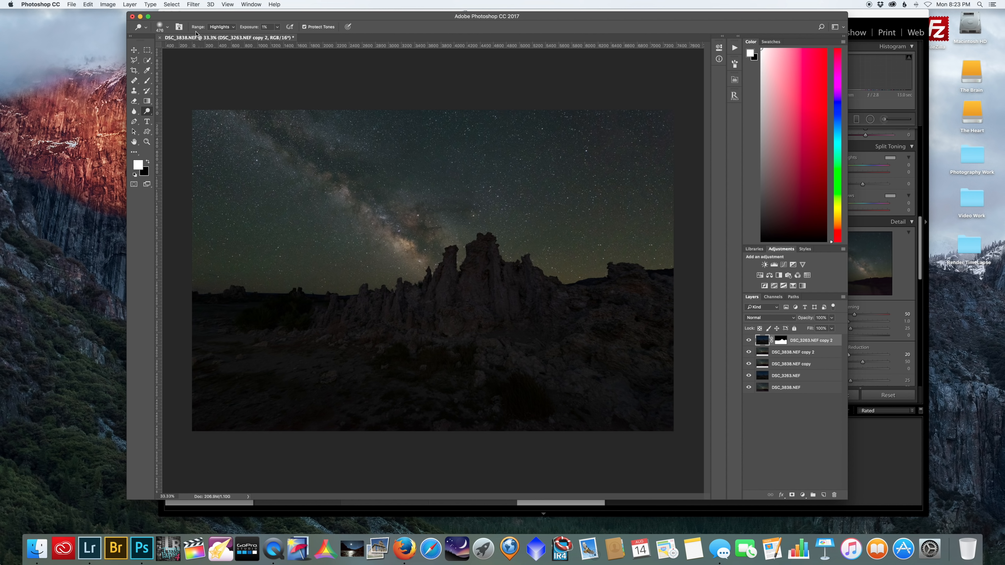
left_click(168, 29)
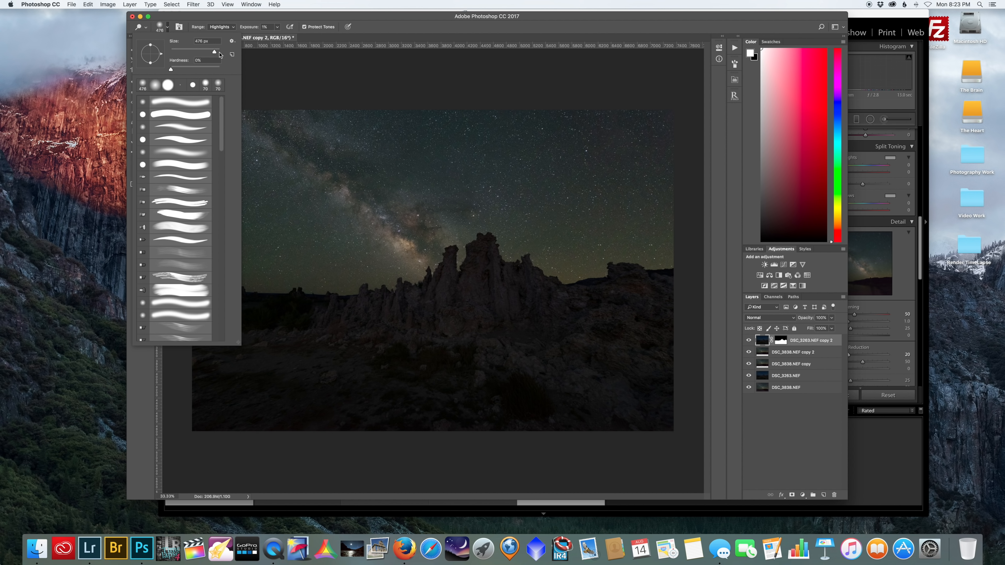
left_click_drag(216, 52, 217, 52)
left_click(487, 342)
mouse_move(365, 378)
left_mouse_down()
mouse_move(520, 354)
mouse_move(533, 317)
mouse_move(600, 333)
mouse_move(433, 321)
mouse_move(496, 277)
mouse_move(790, 319)
left_mouse_up()
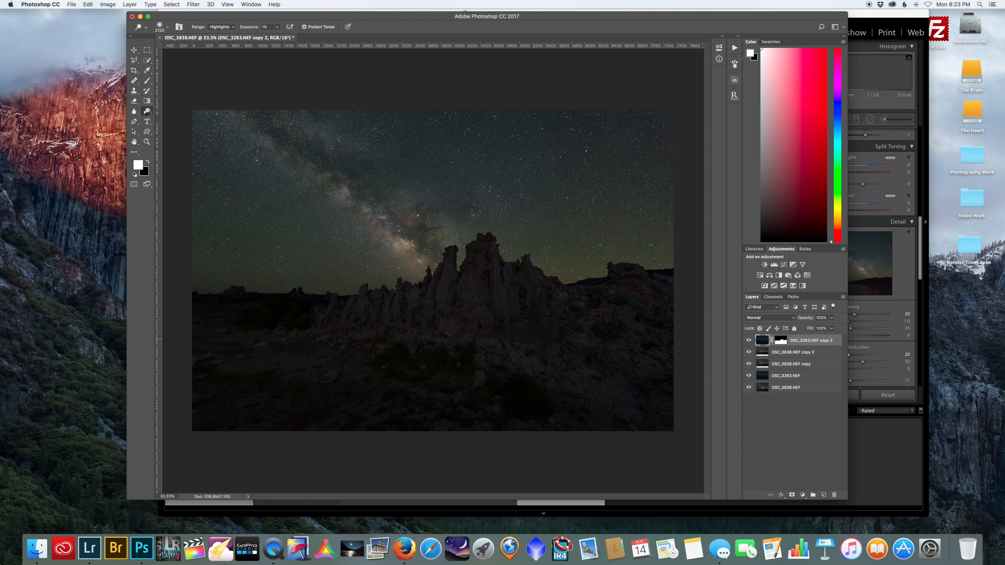
Burn the shadows of the rock foreground with a very large brush
left_click(148, 114)
left_click(174, 119)
left_click(167, 26)
left_click_drag(211, 52, 217, 52)
left_click(388, 338)
Flatten the image and duplicate the Background layer
right_click(817, 344)
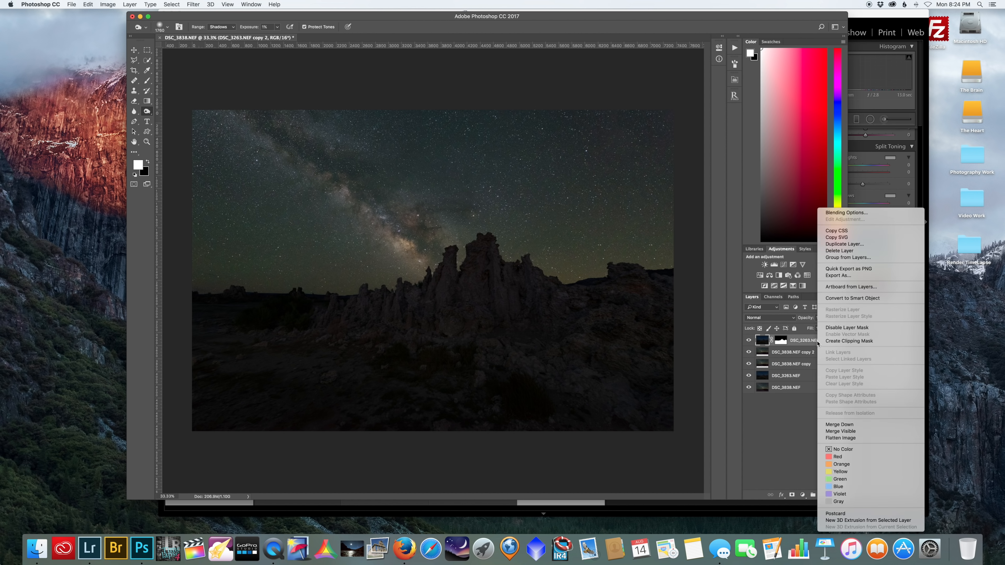
left_click(840, 438)
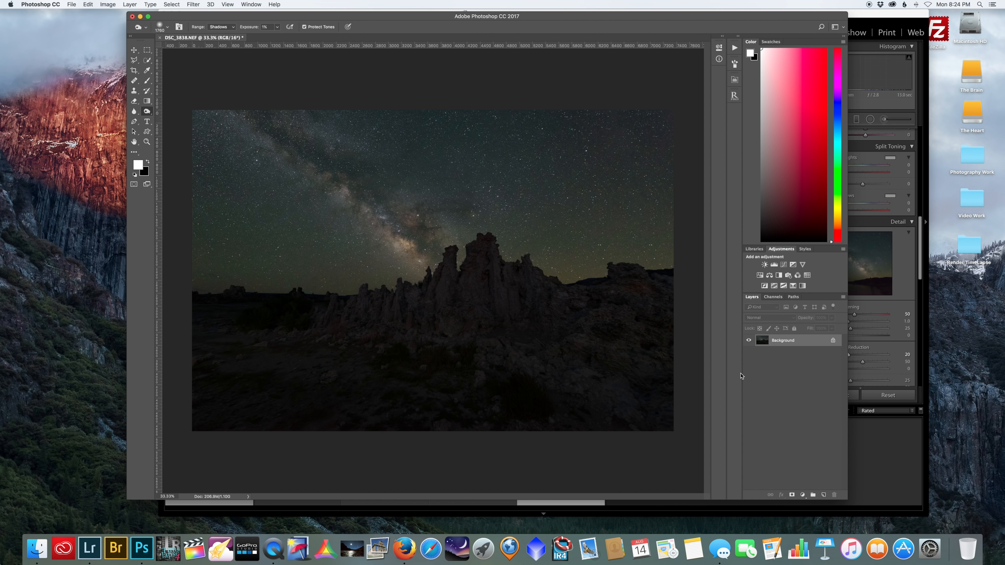
left_click_drag(789, 346, 825, 494)
left_click(138, 51)
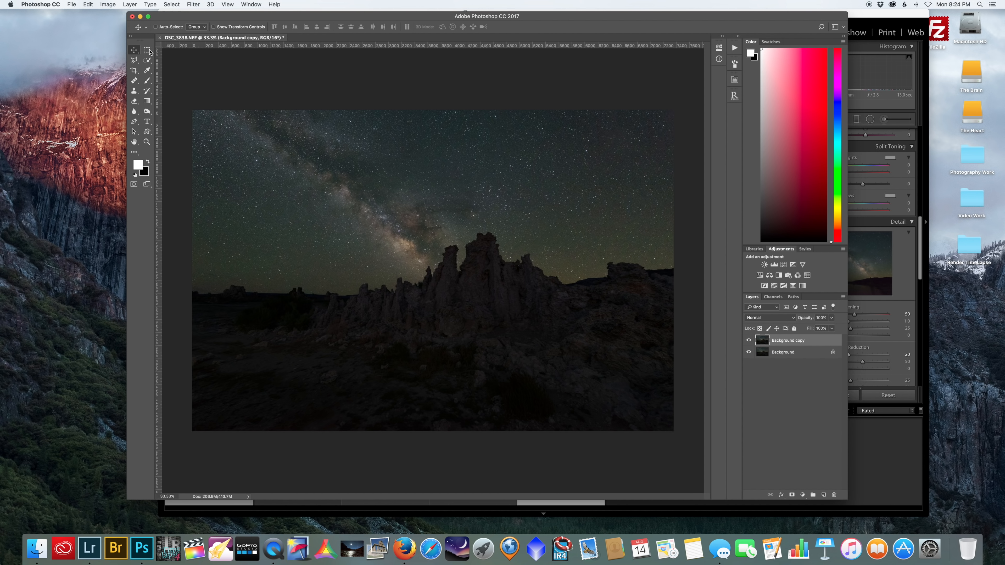
left_click_drag(190, 17, 172, 15)
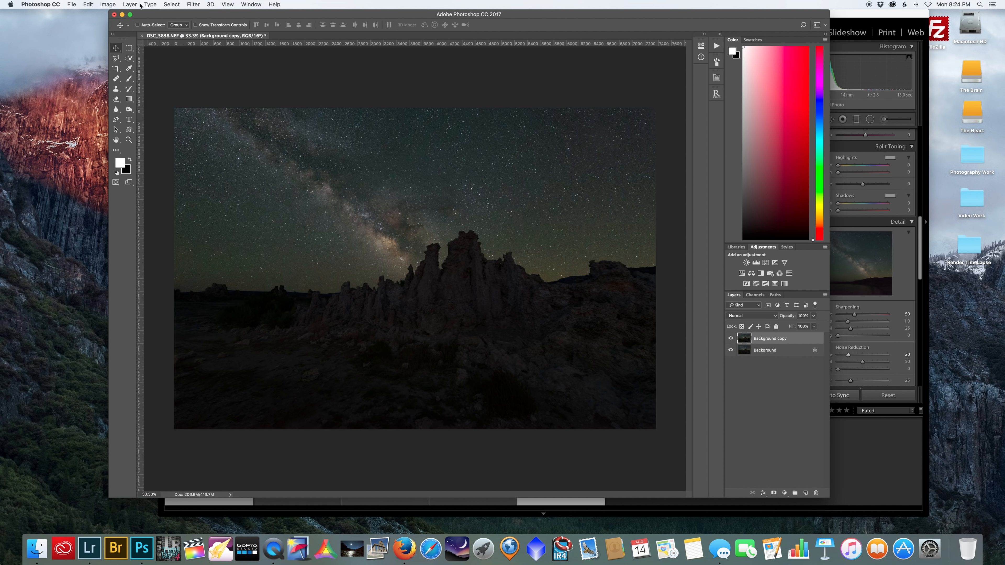
Apply Color Efex Pro 4's Glamour Glow to the duplicated layer with 30% glow and 11% saturation
left_click(193, 4)
mouse_move(239, 184)
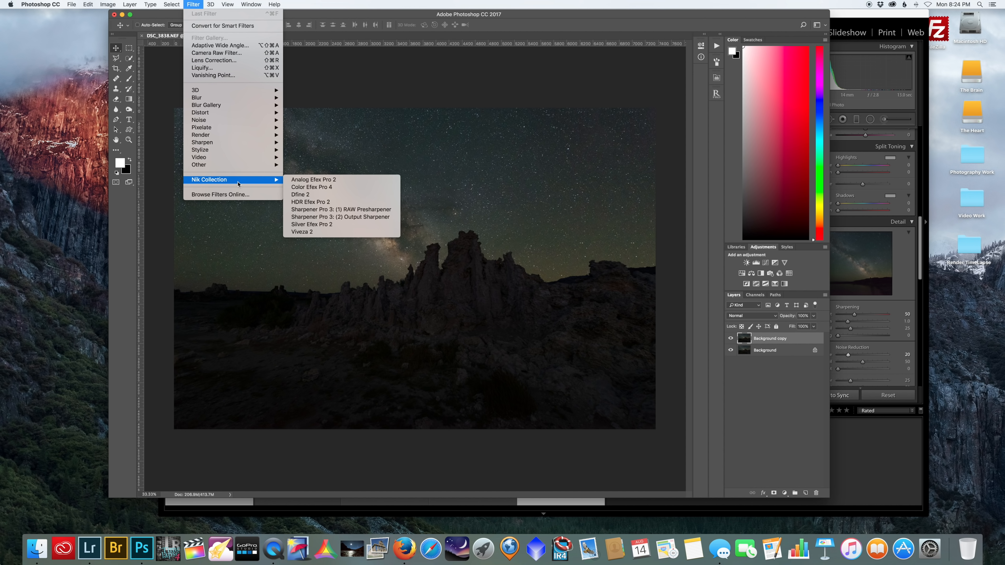
left_click(327, 190)
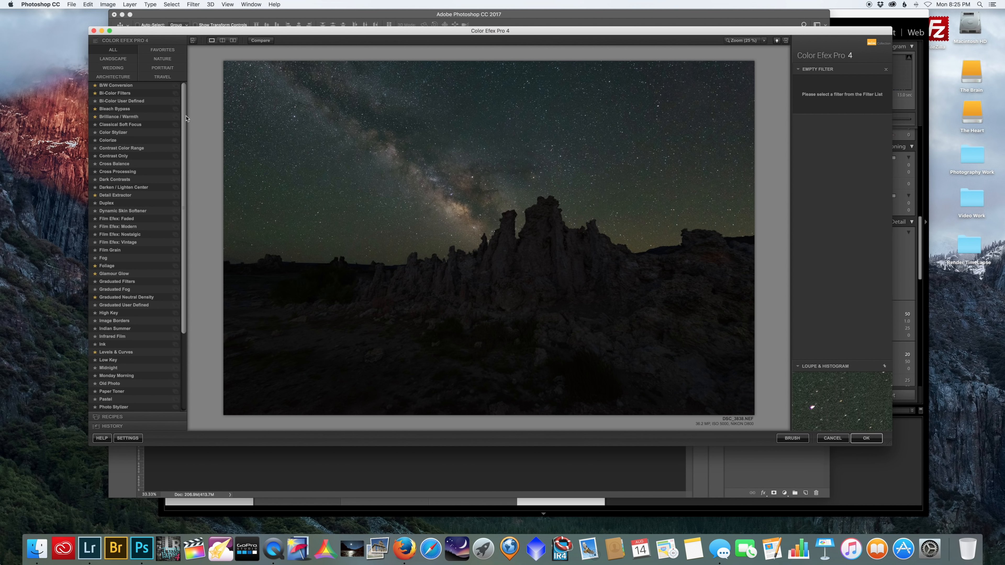
left_click(132, 276)
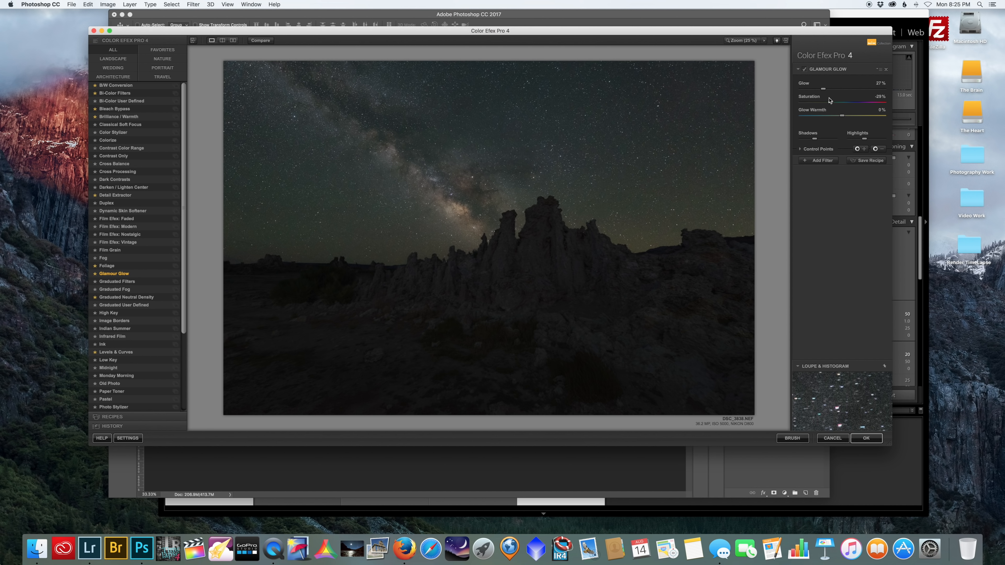
left_click_drag(840, 103, 847, 103)
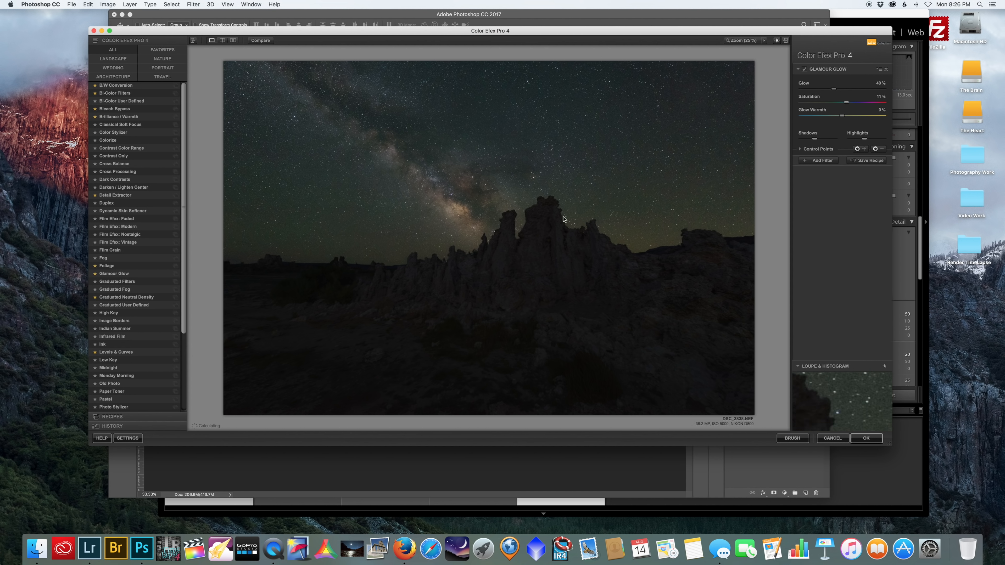
left_click_drag(834, 90, 825, 92)
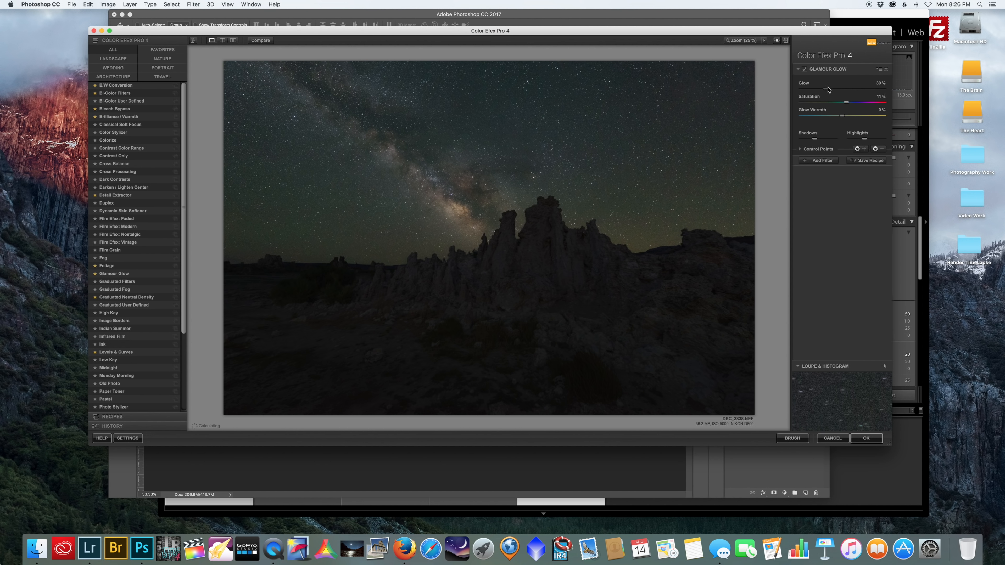
Add a Tonal Contrast filter on top of Glamour Glow and set its contrast type to Fine
left_click(818, 161)
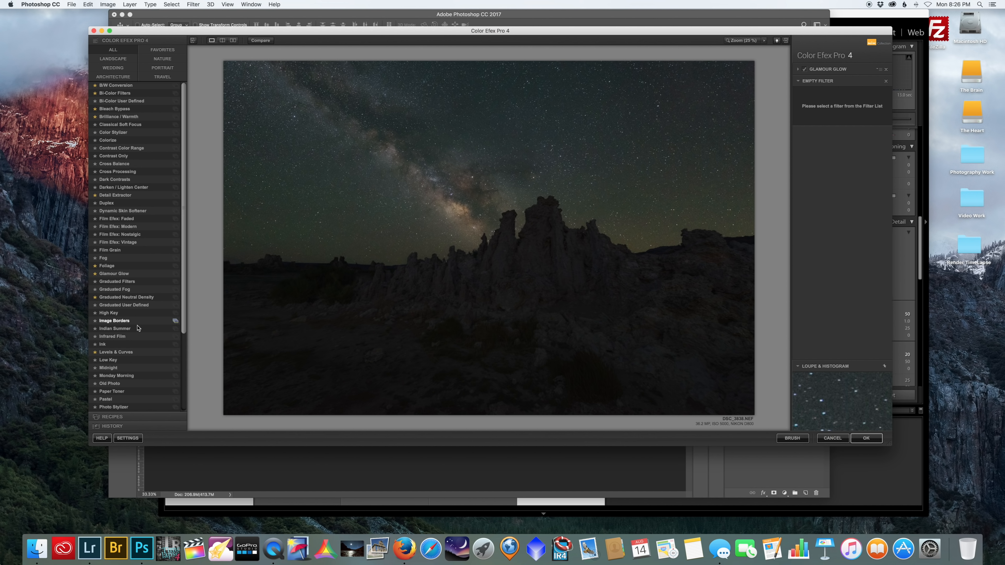
left_click_drag(186, 298, 184, 377)
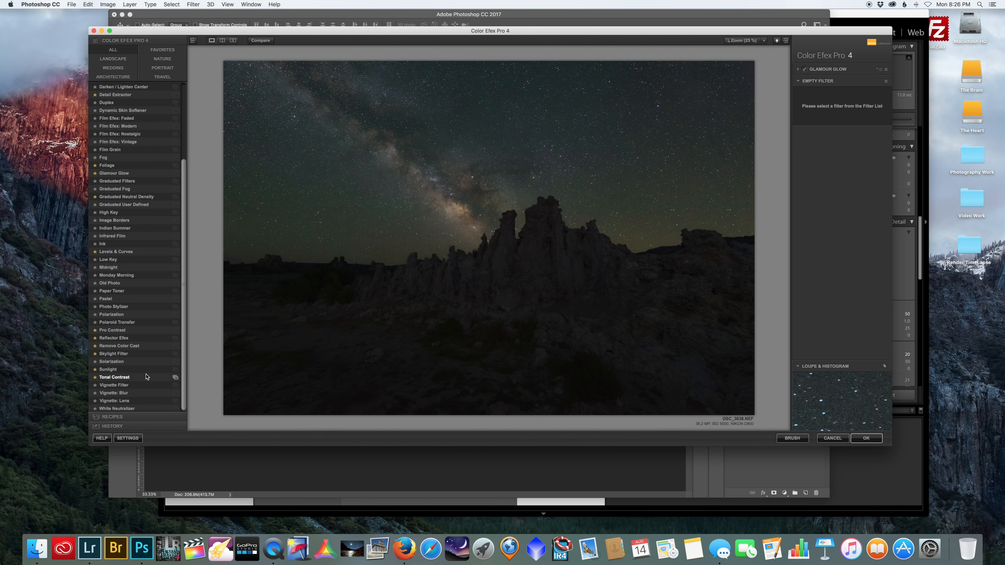
left_click(163, 377)
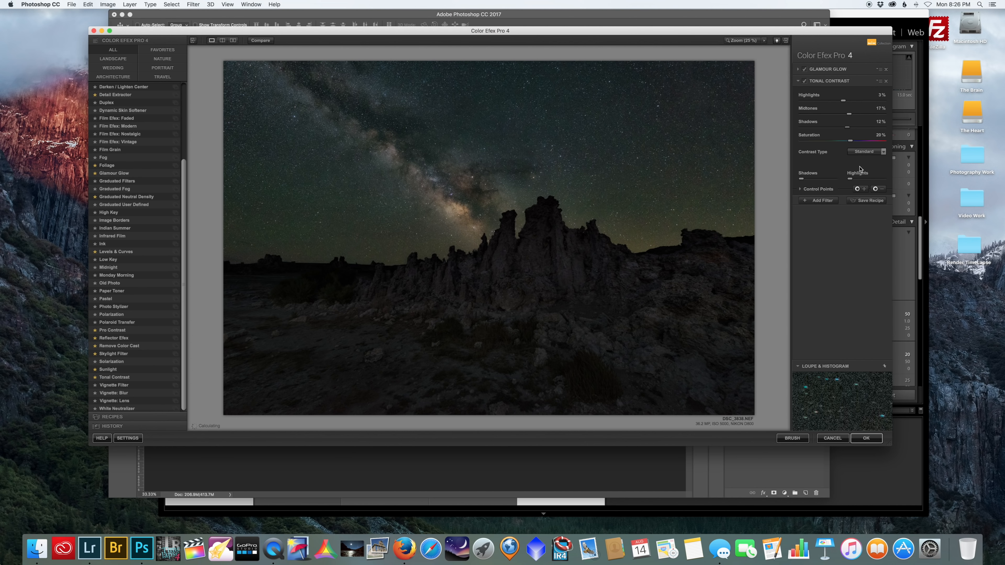
left_click(865, 152)
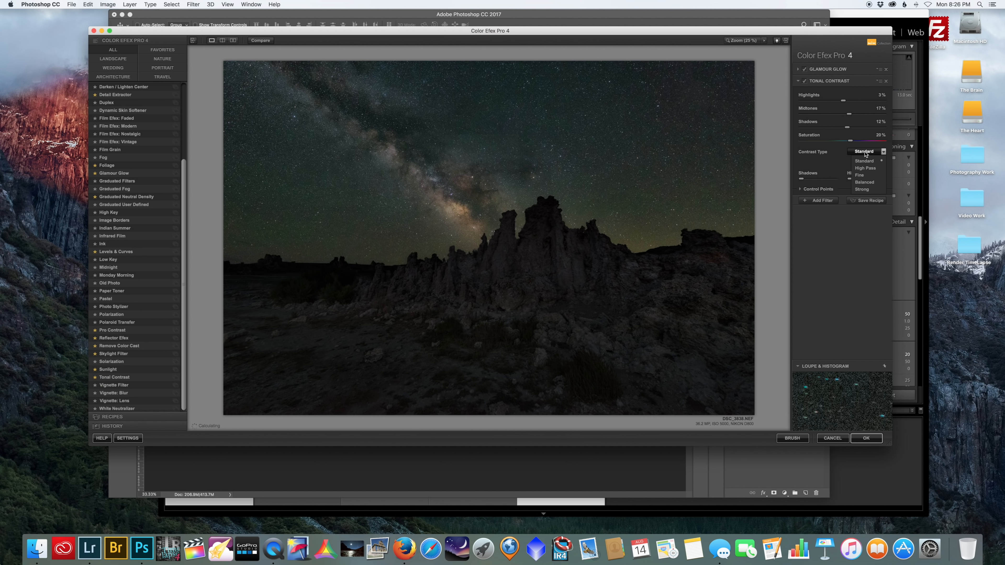
left_click(863, 176)
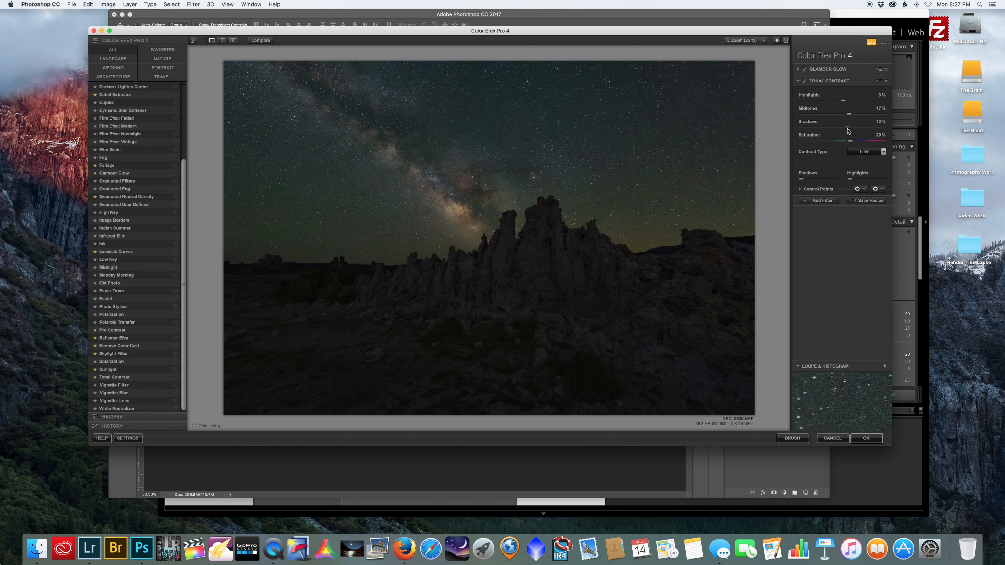
Fine-tune the first Tonal Contrast filter to 14% highlights, 24% midtones, 10% shadows and 9% saturation
left_click_drag(850, 141, 847, 104)
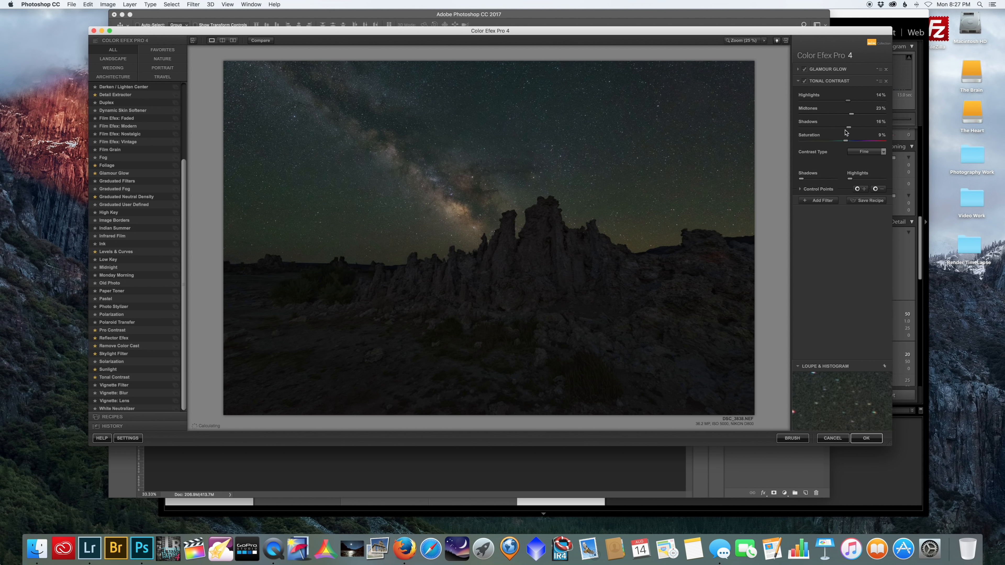
left_click_drag(845, 127, 846, 129)
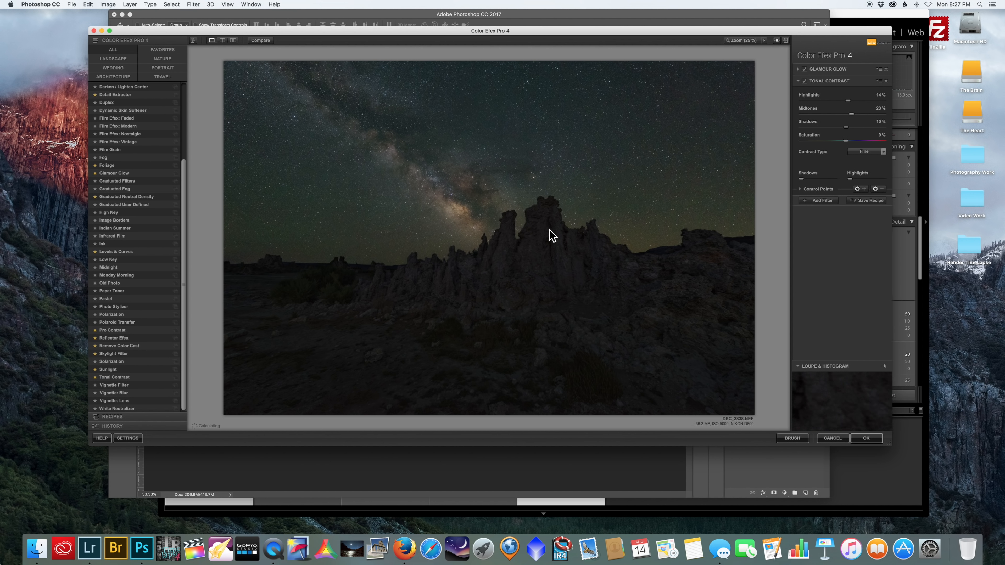
left_click_drag(852, 114, 889, 115)
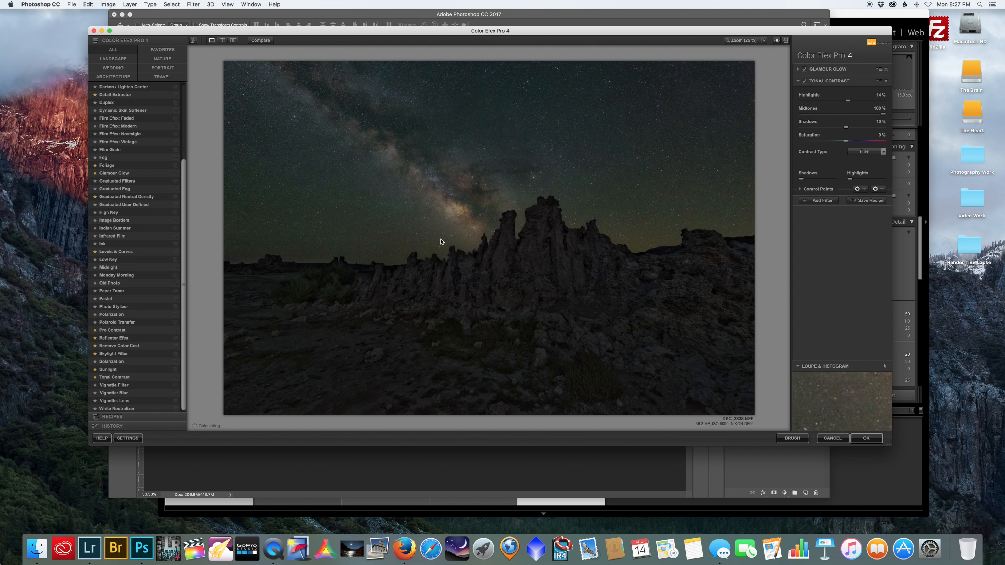
left_click_drag(863, 113, 853, 116)
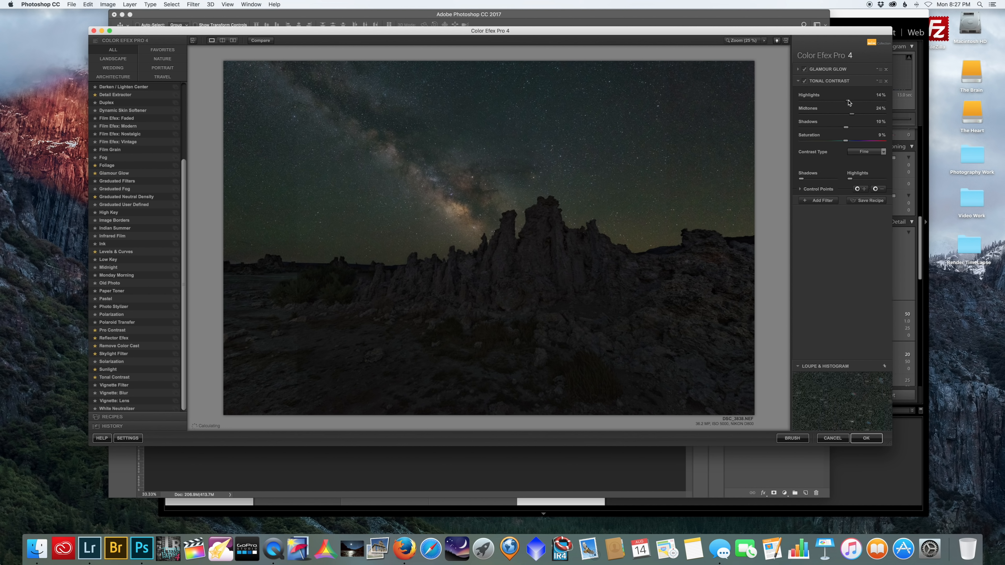
Add a second Tonal Contrast filter and restrict it with a control point on the lower part of the rock formation
left_click(830, 201)
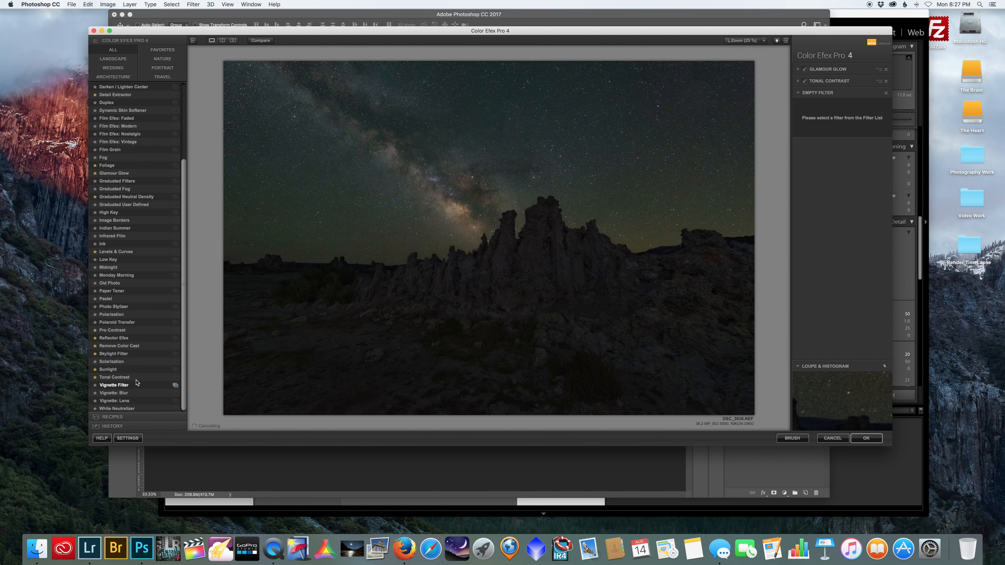
left_click(115, 377)
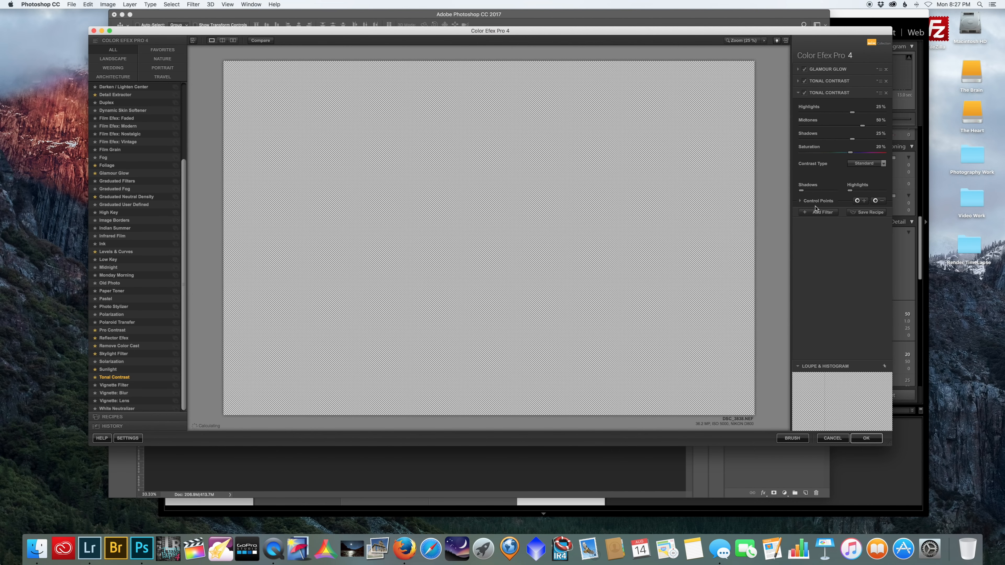
left_click(861, 202)
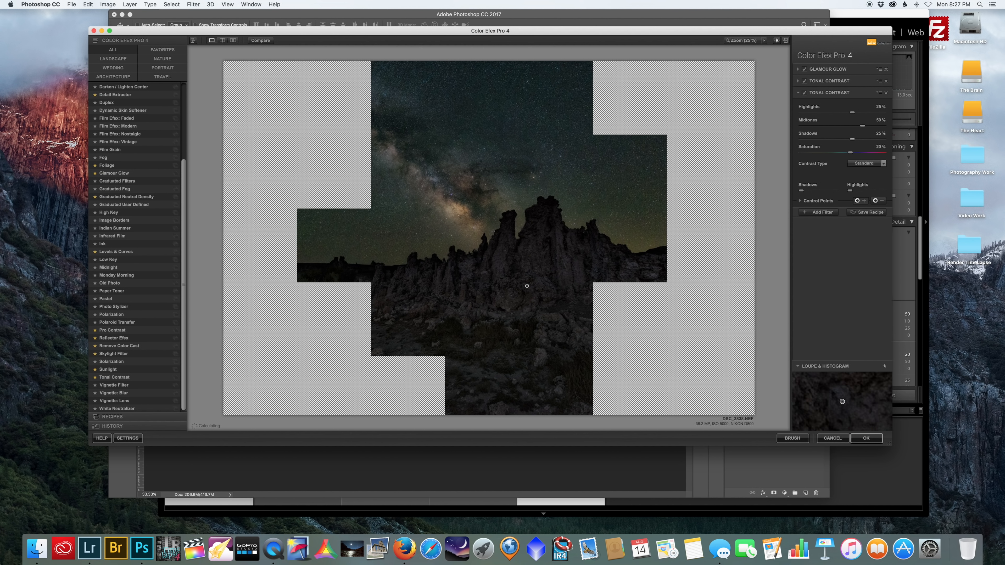
left_click(517, 292)
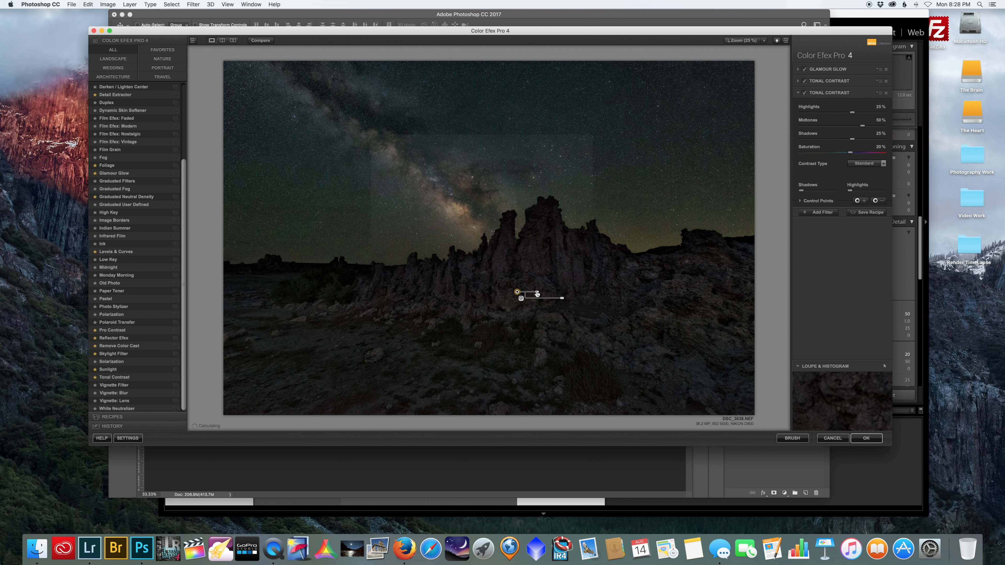
mouse_move(537, 293)
left_mouse_down()
mouse_move(528, 302)
mouse_move(539, 310)
left_mouse_up()
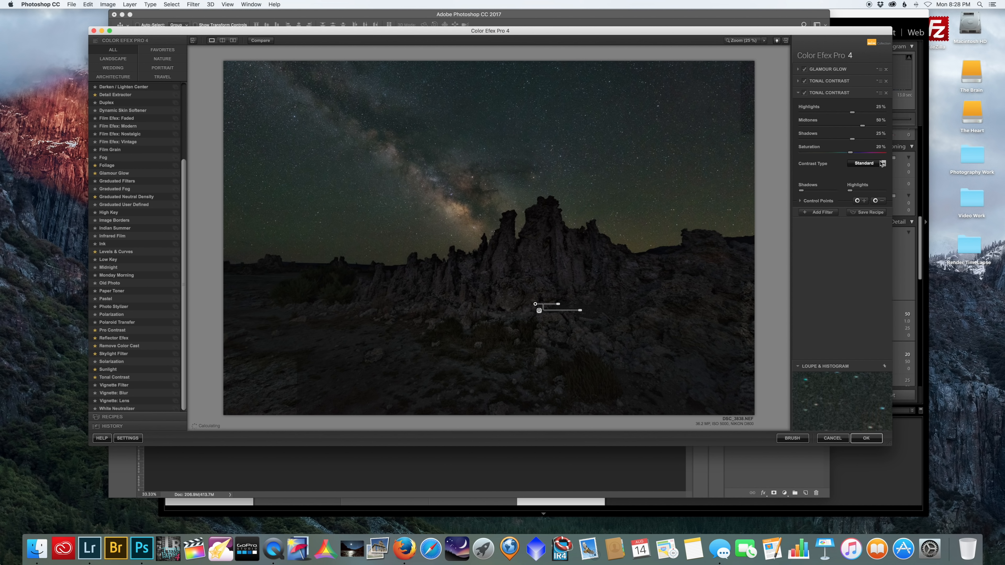
Set the second Tonal Contrast to Fine with 22% highlights, 30% midtones and 19% shadows, shrink its control point slightly, and apply the filters
left_click(868, 163)
left_click(863, 187)
mouse_move(862, 127)
left_mouse_down()
mouse_move(849, 114)
mouse_move(851, 139)
mouse_move(850, 129)
left_mouse_up()
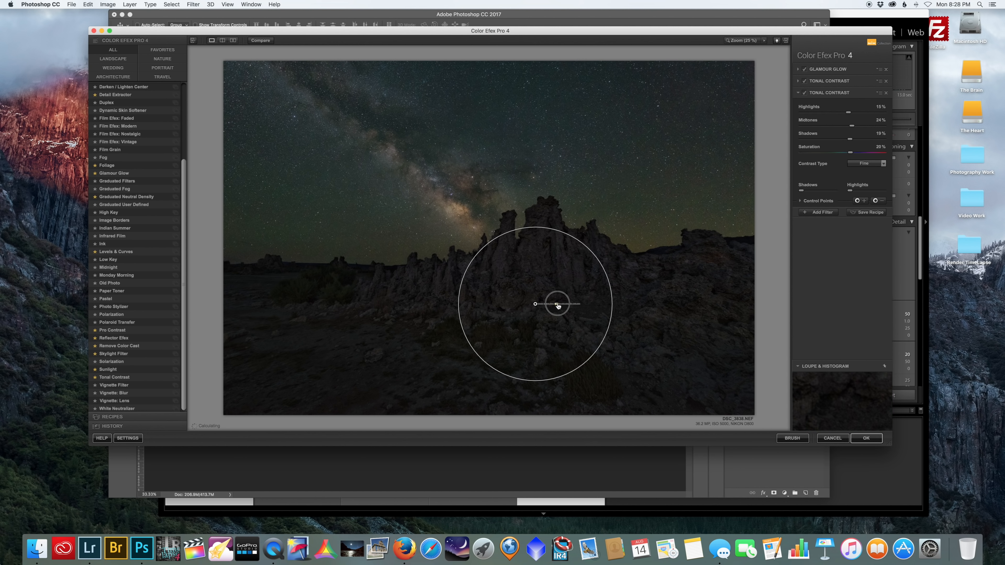
left_click_drag(558, 304, 555, 304)
left_click_drag(851, 125, 851, 112)
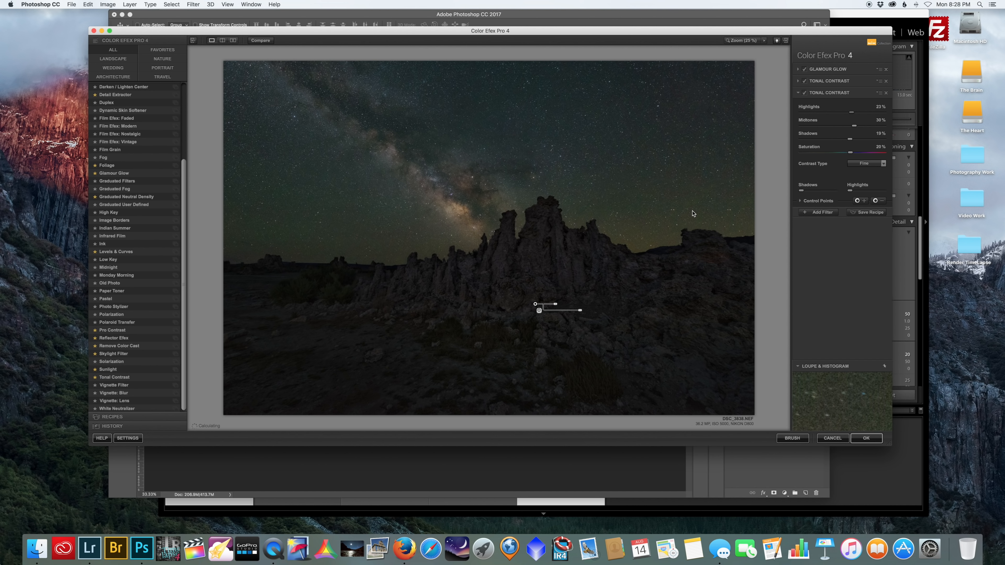
left_click(867, 438)
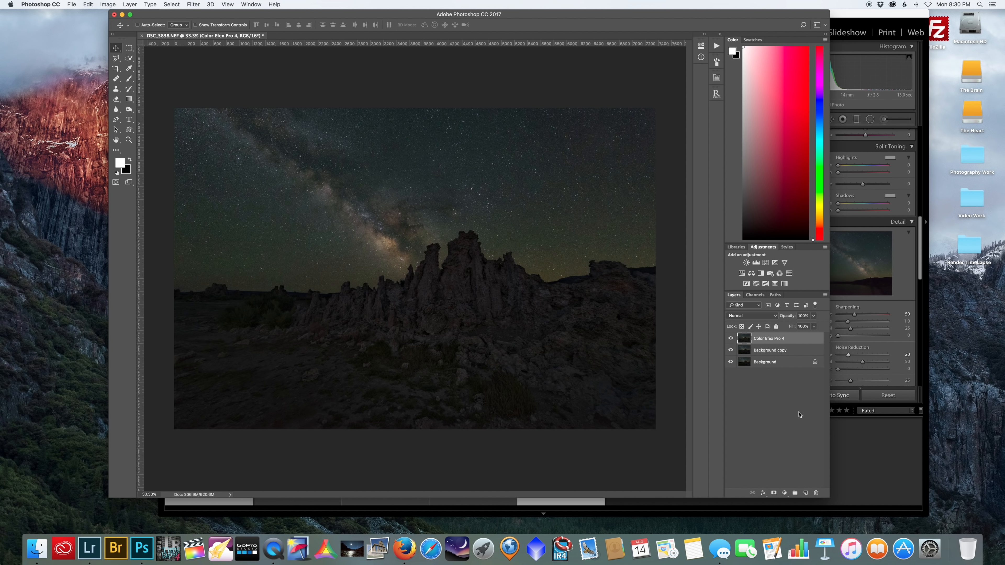
Toggle the Color Efex Pro 4 layer's visibility to compare the image before and after filtering
left_click(731, 338)
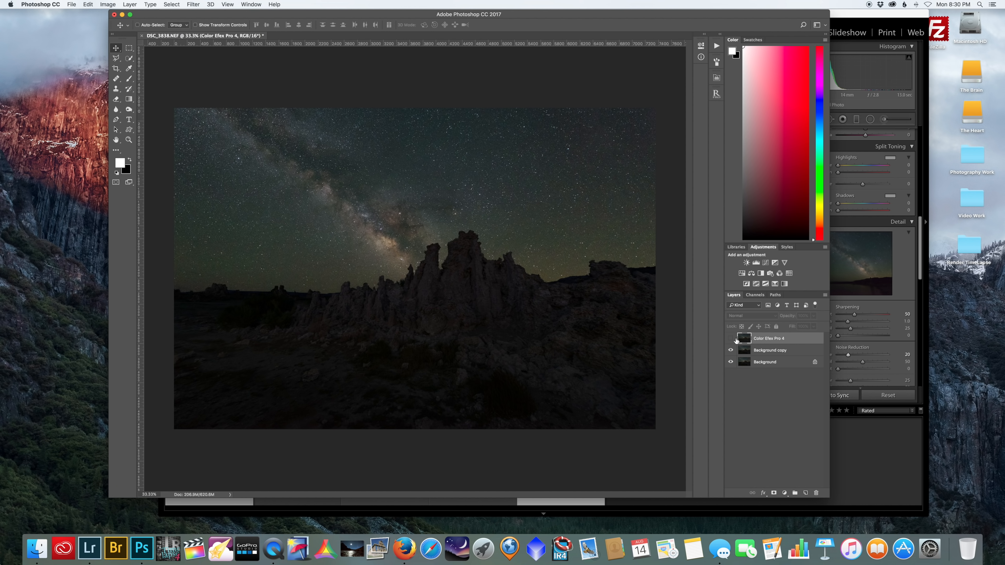
left_click(730, 338)
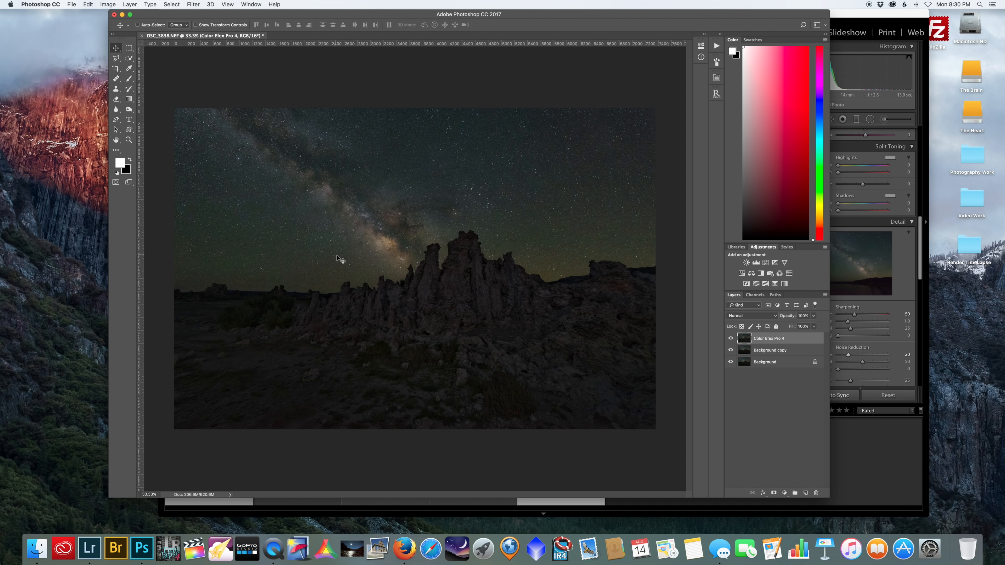
left_click(731, 340)
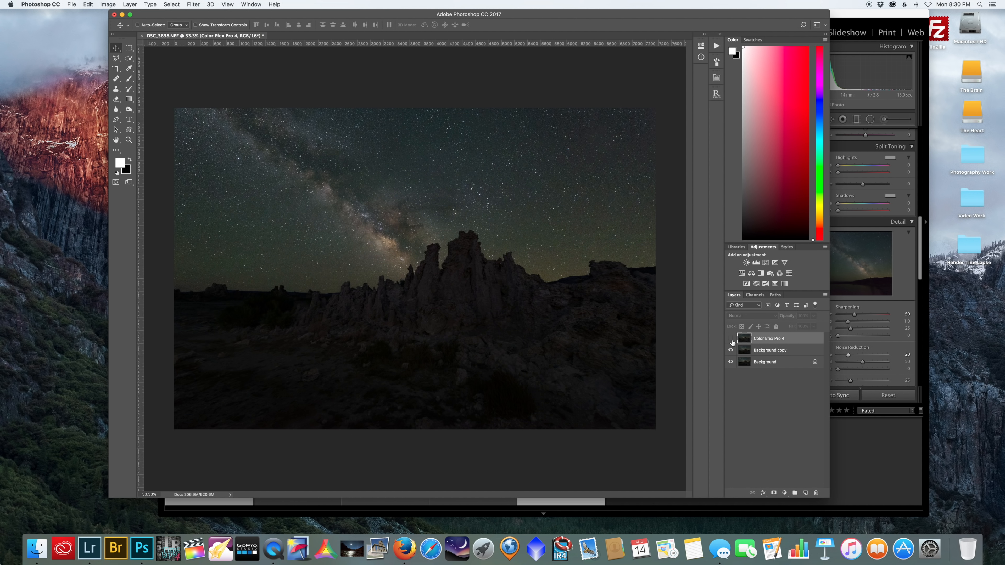
left_click(731, 339)
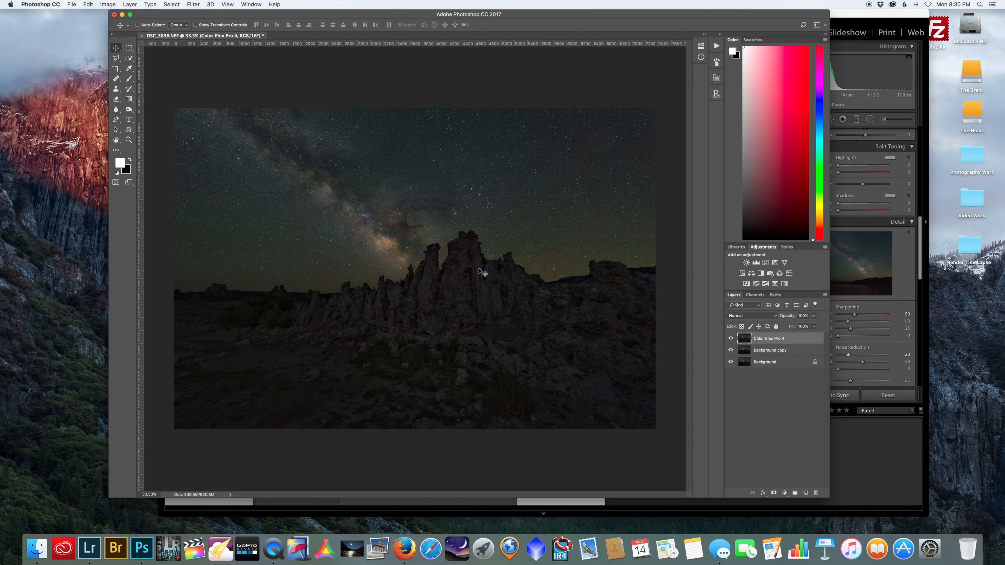
left_click(813, 319)
left_click_drag(814, 325, 751, 352)
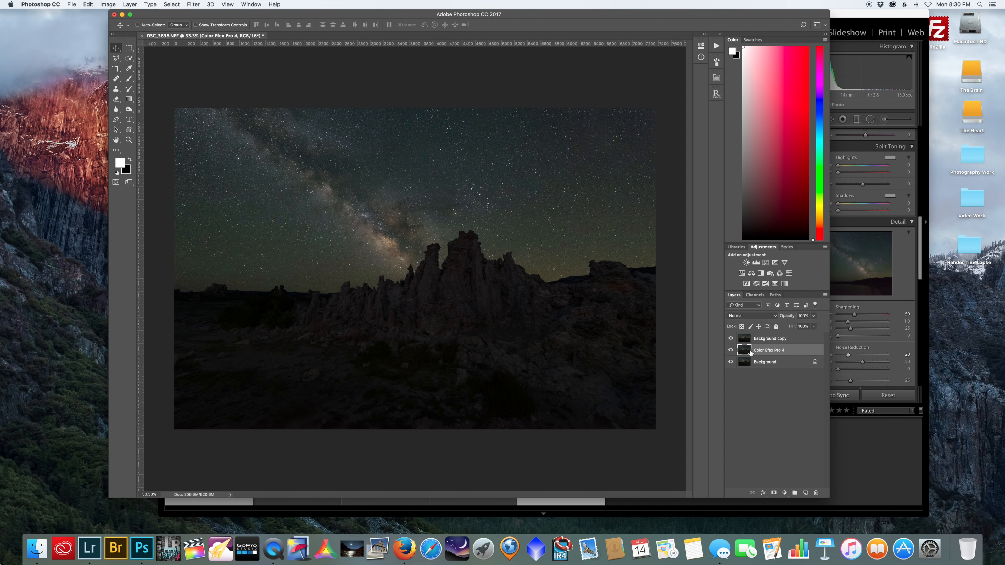
left_click(773, 340)
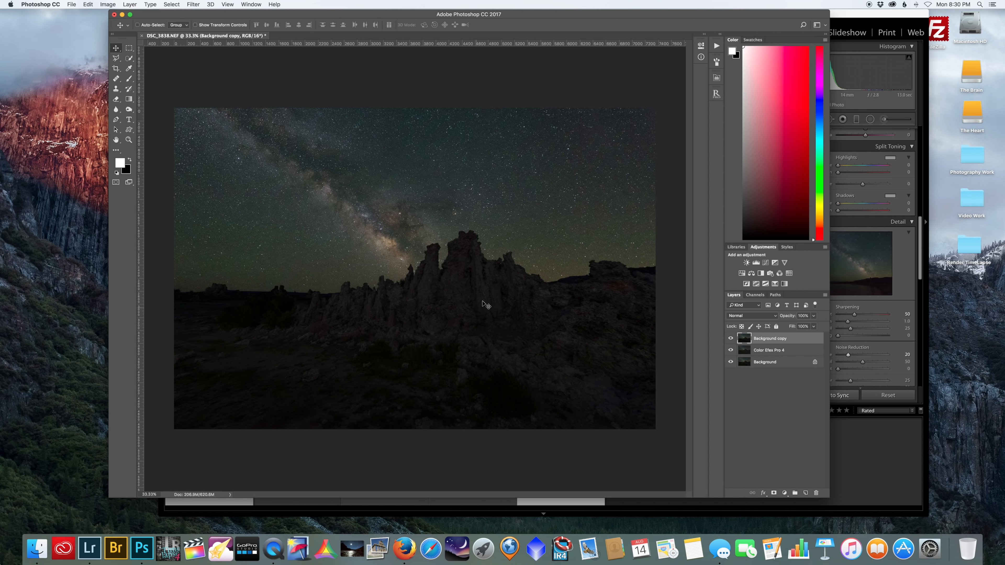
left_click_drag(770, 351, 794, 328)
Lower the opacity of the Color Efex Pro 4 layer, judging the filter strength by switching its visibility
left_click(813, 315)
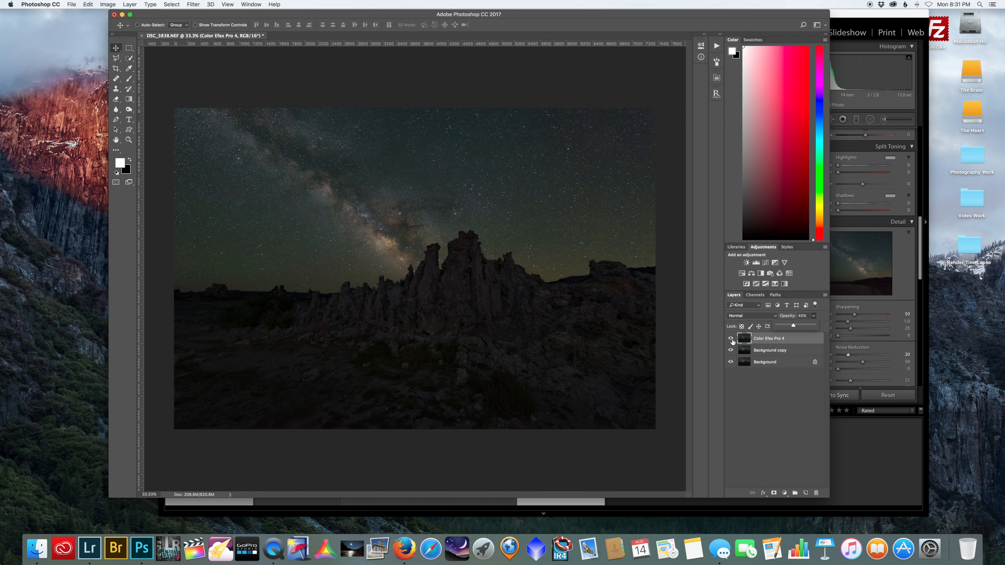
left_click(731, 339)
left_click(731, 338)
left_click(731, 338)
left_click(731, 338)
left_click(730, 339)
left_click(813, 316)
left_click_drag(804, 326, 799, 327)
left_click_drag(799, 328, 799, 327)
Compare the image with and without the reduced-opacity Color Efex Pro 4 layer
left_click(730, 339)
left_click(730, 339)
left_click(730, 339)
left_click(730, 338)
left_click(730, 339)
Flatten the image, then close the DSC_3838.NEF document and save its changes
right_click(776, 363)
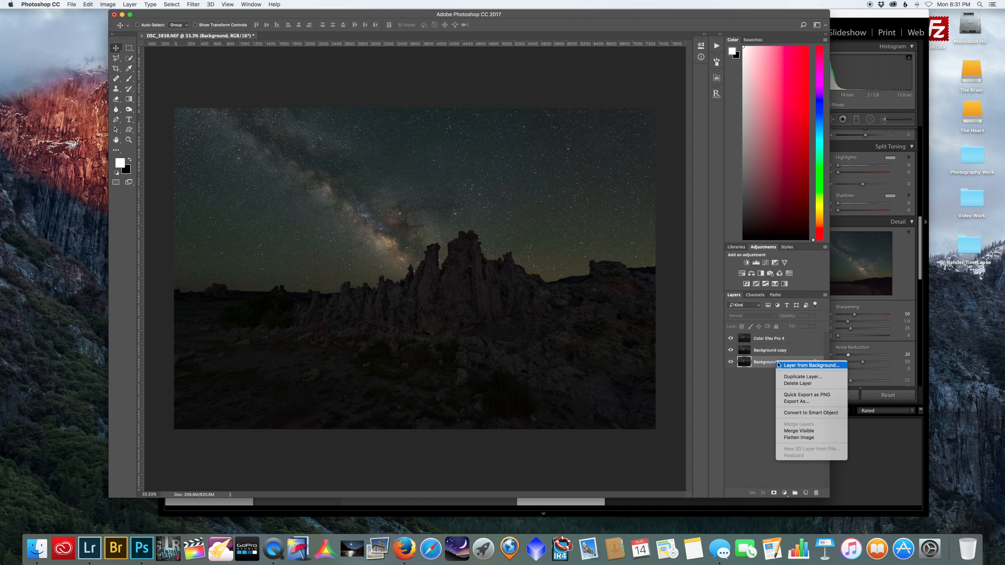
left_click(799, 437)
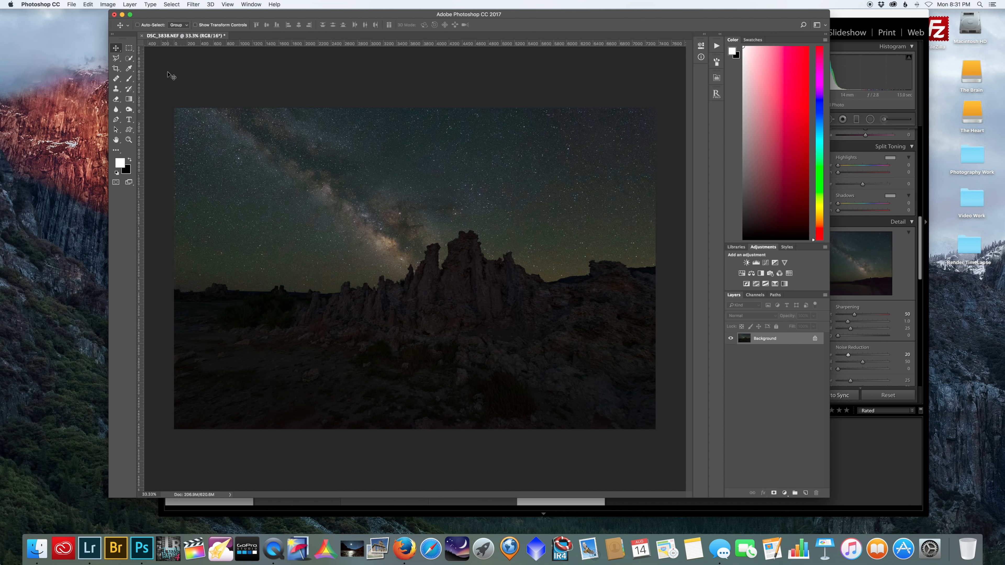
left_click(142, 36)
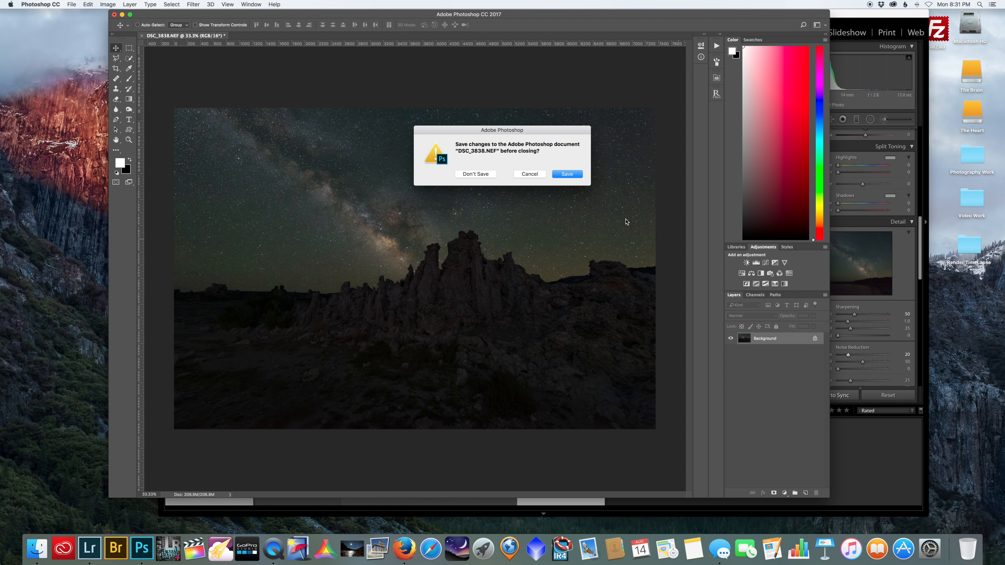
left_click(574, 181)
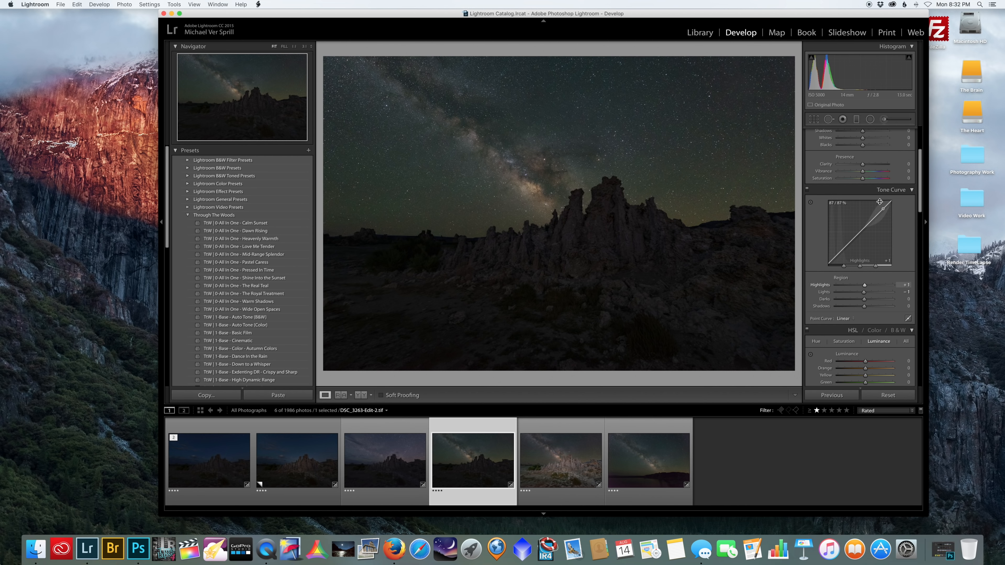
In Lightroom, switch the blended photo's Tone Curve to point editing and brighten it with a lower and an upper curve point
left_click(908, 318)
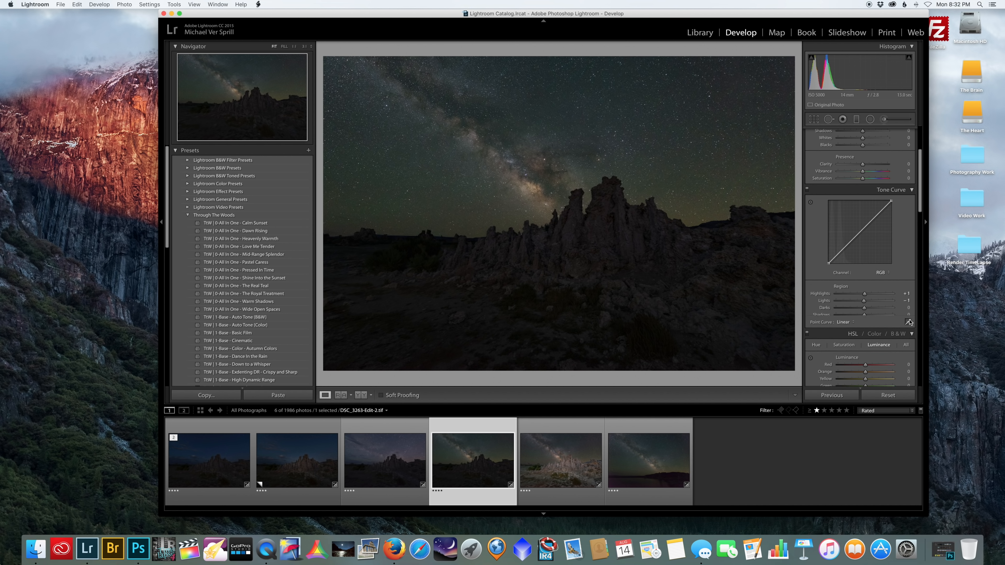
left_click(879, 211)
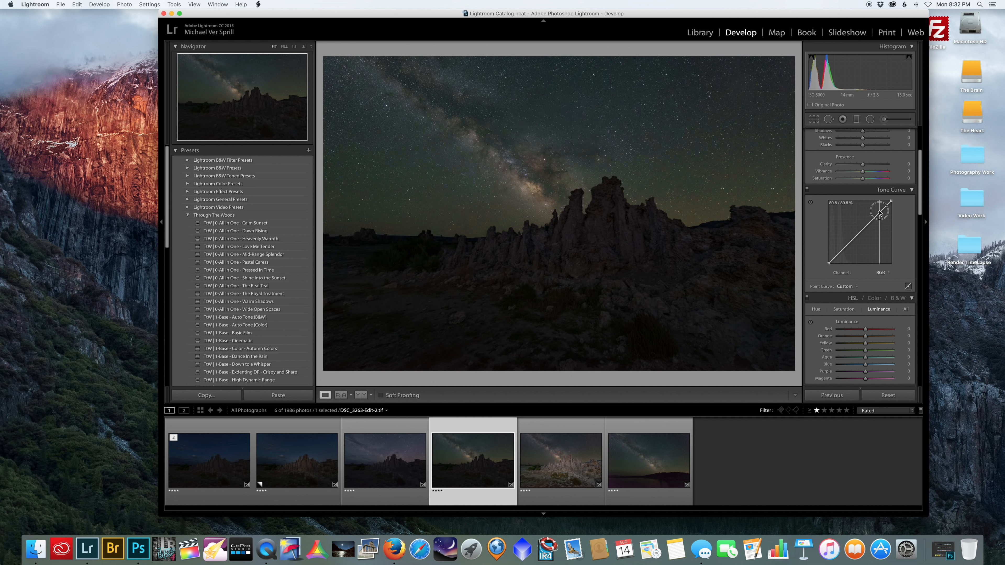
left_click_drag(848, 238, 847, 241)
left_click_drag(878, 211, 876, 210)
left_click_drag(847, 242, 847, 244)
left_click_drag(877, 210, 869, 219)
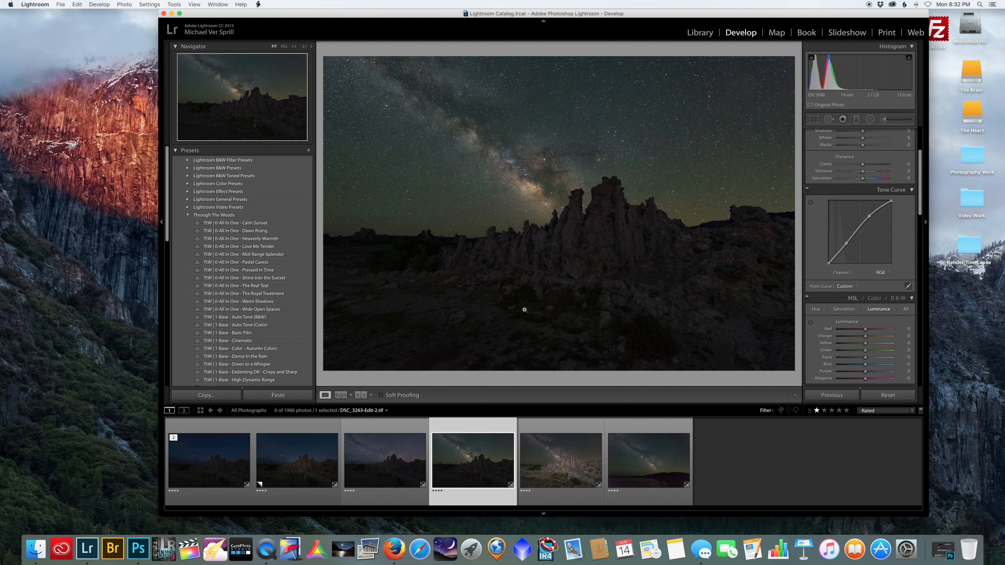
Raise the photo's exposure to +0.20 and compare it with the brighter edit DSC_3263-Edit.tif
scroll(862, 237, "down", 10)
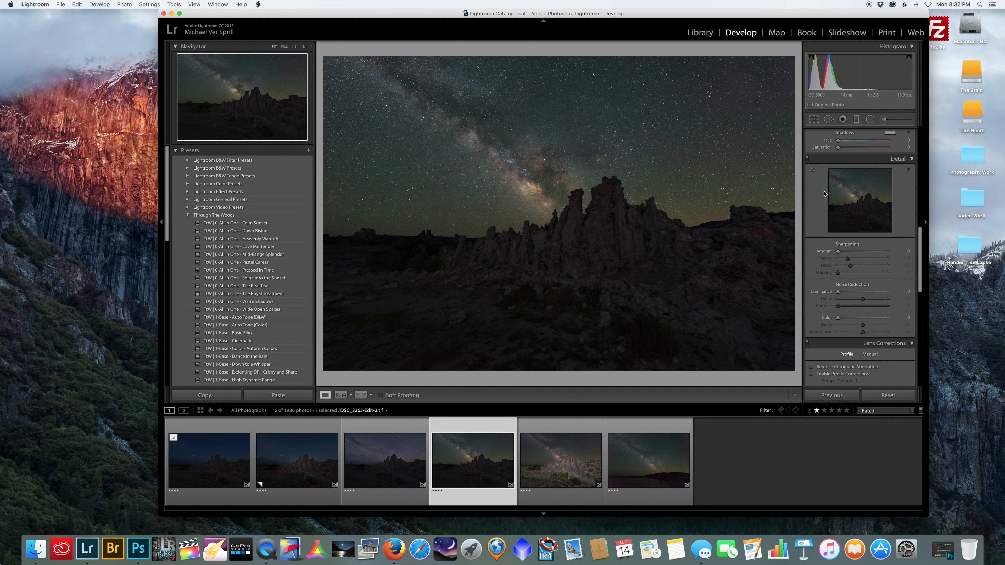
scroll(878, 276, "up", 12)
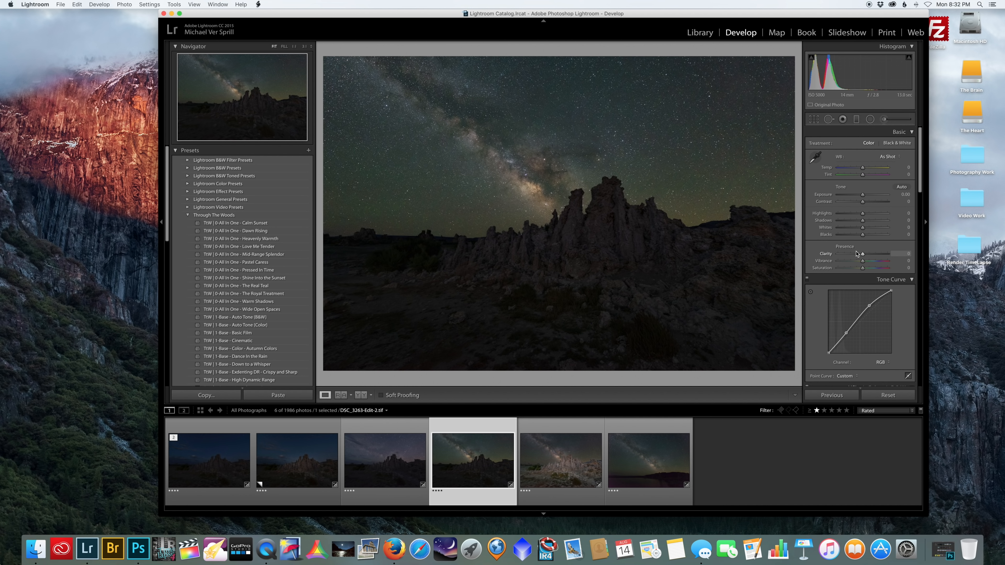
mouse_move(861, 253)
left_mouse_down()
mouse_move(847, 254)
mouse_move(878, 254)
mouse_move(861, 257)
left_mouse_up()
left_click_drag(862, 197, 863, 197)
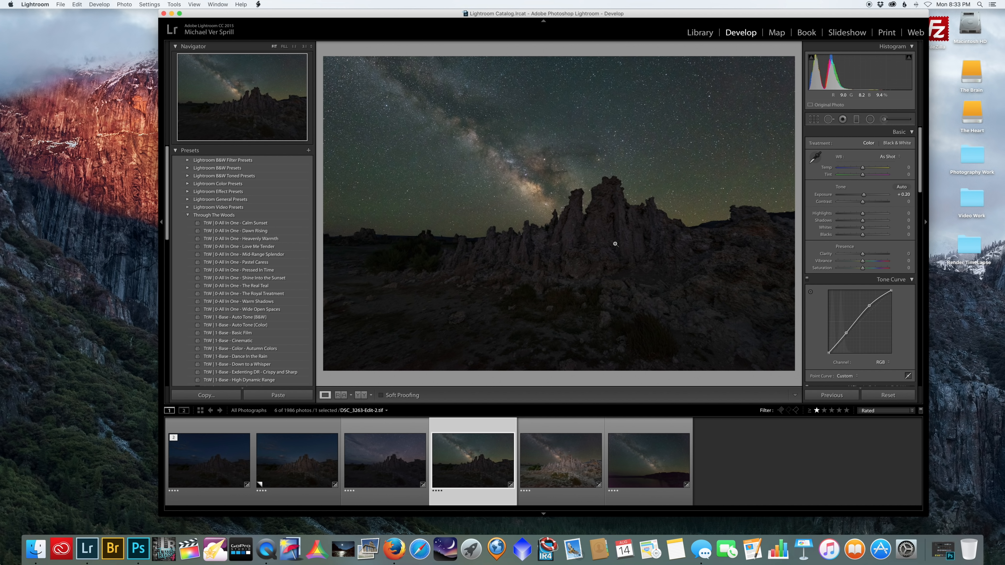
left_click(561, 461)
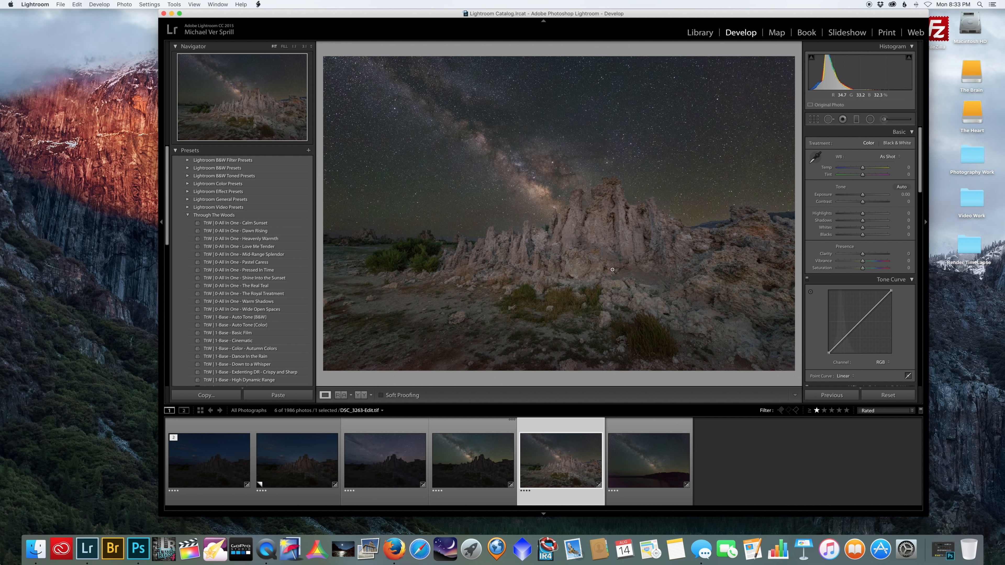
left_click(487, 457)
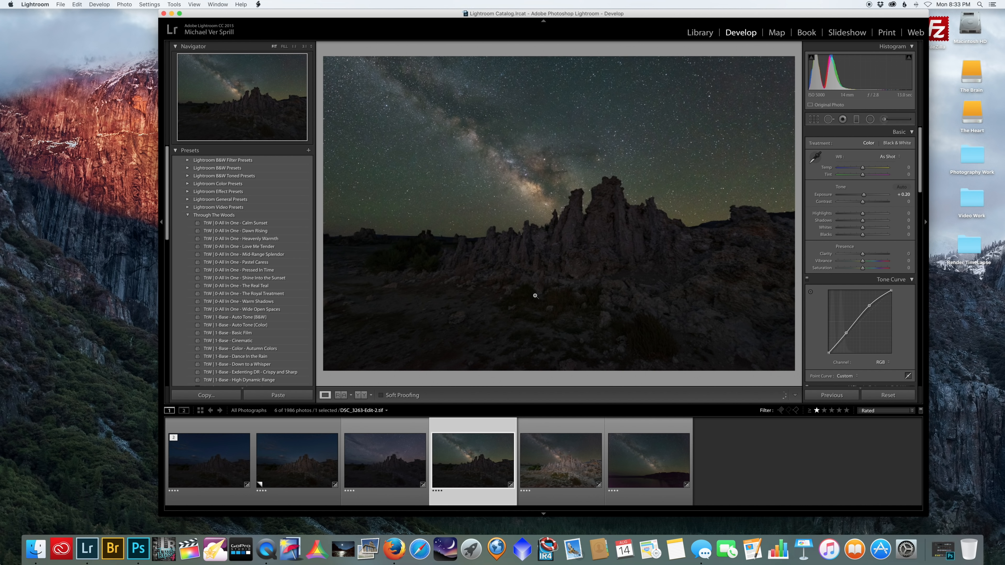